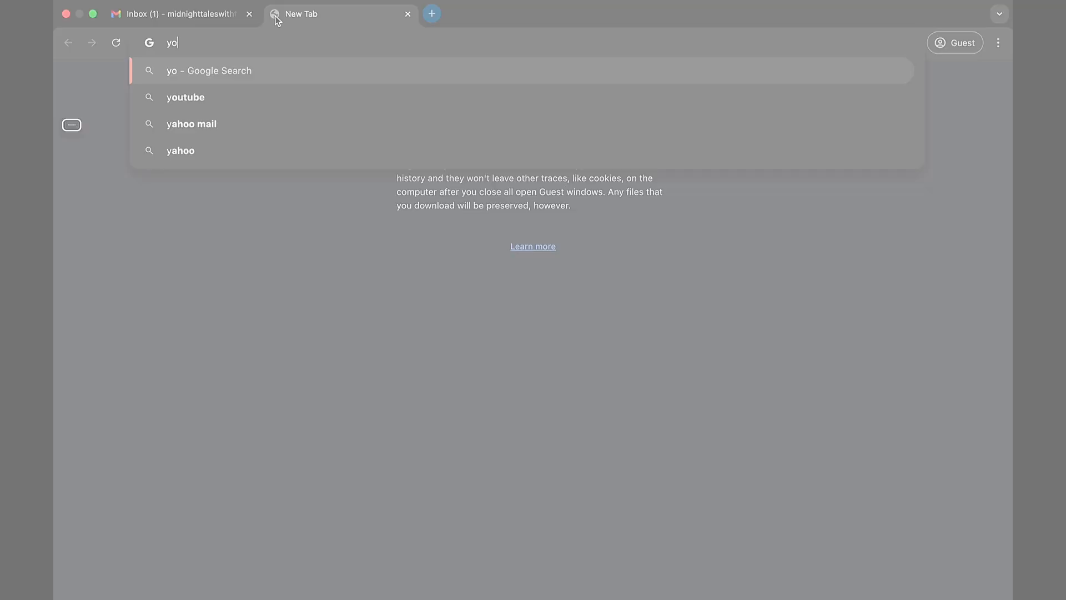
# - Go to youtube.com in the new browser tab
pyautogui.write('out')
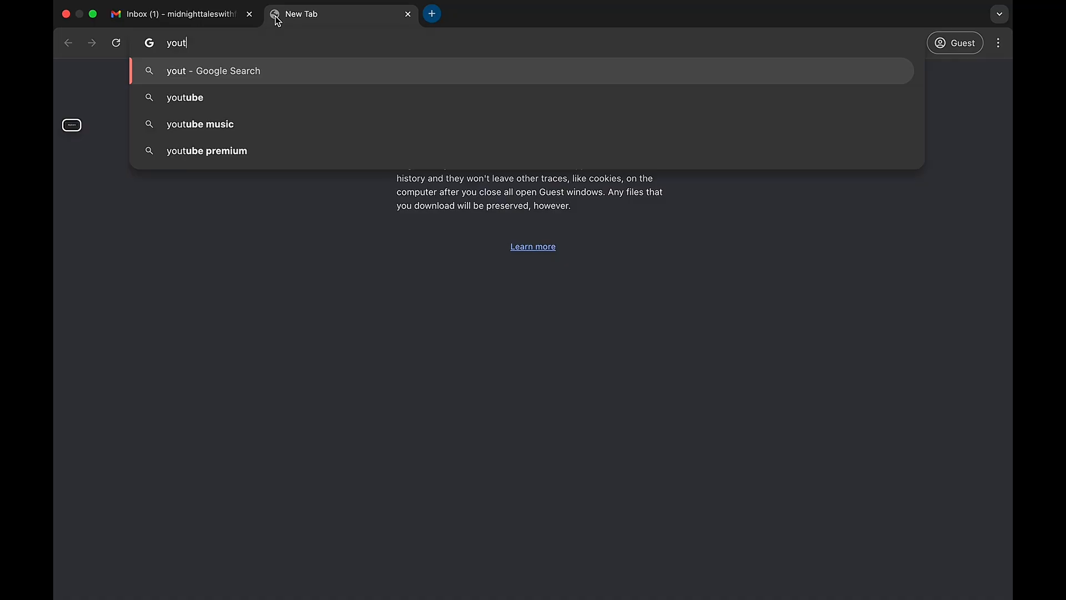
pyautogui.write('ube')
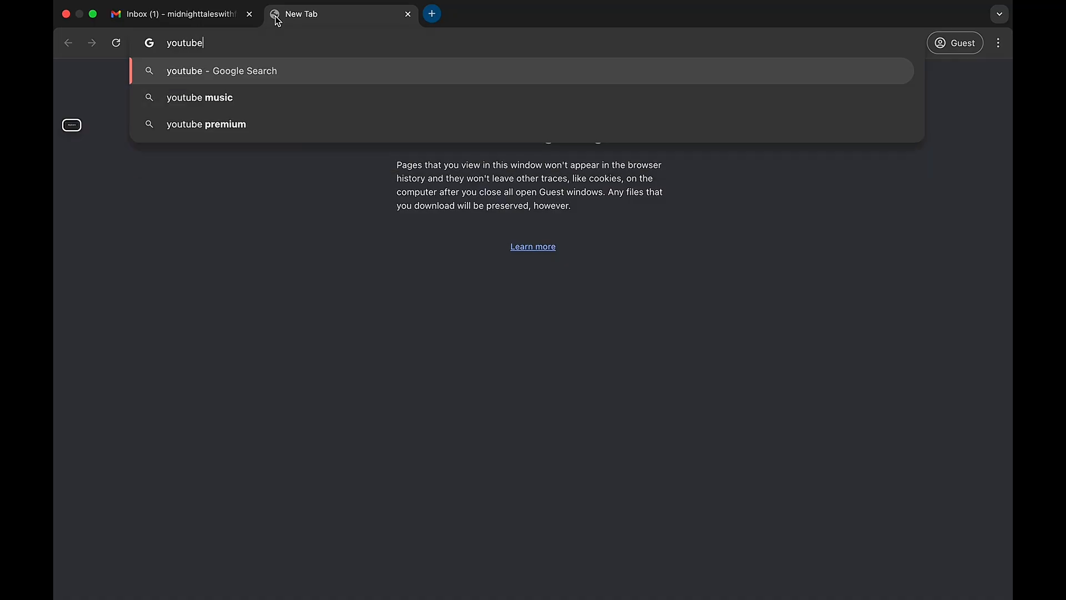
pyautogui.write('.com')
pyautogui.press('Return')
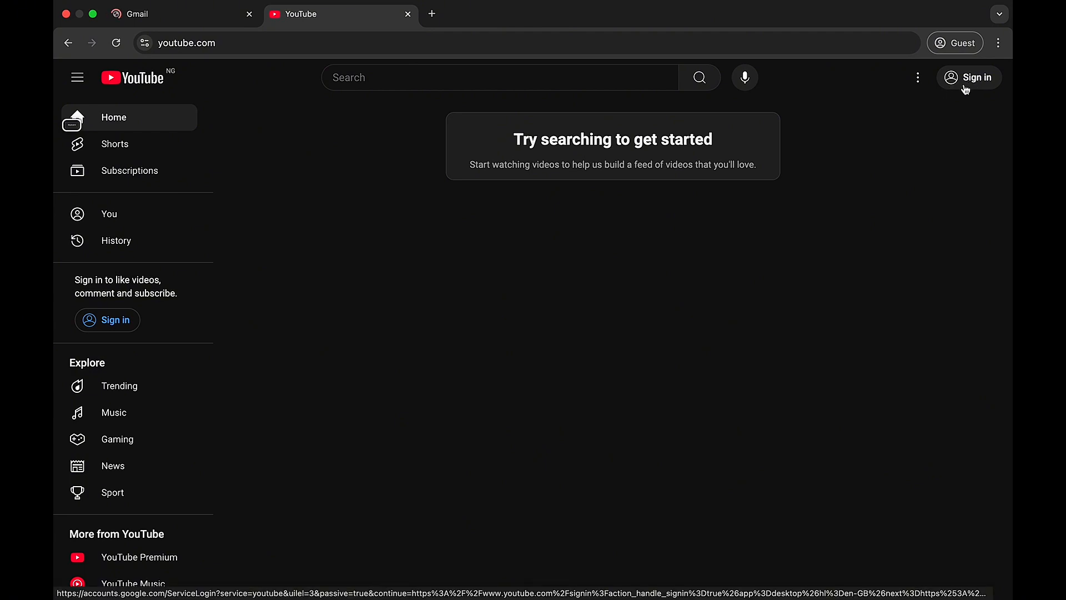
# - Sign in to YouTube with the already listed Google account, entering the account password
pyautogui.click(971, 81)
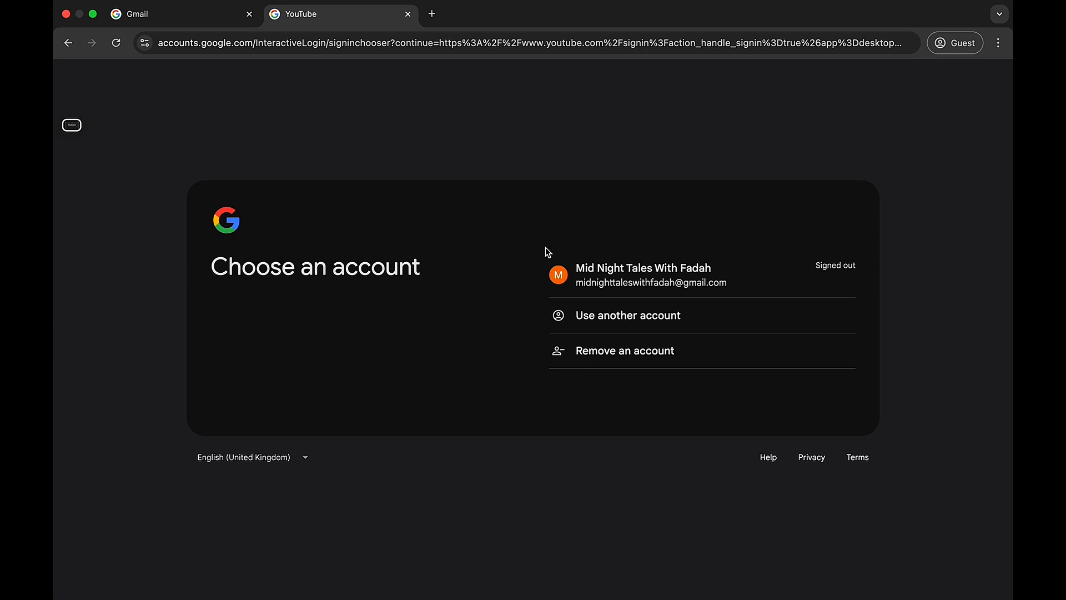
pyautogui.click(557, 281)
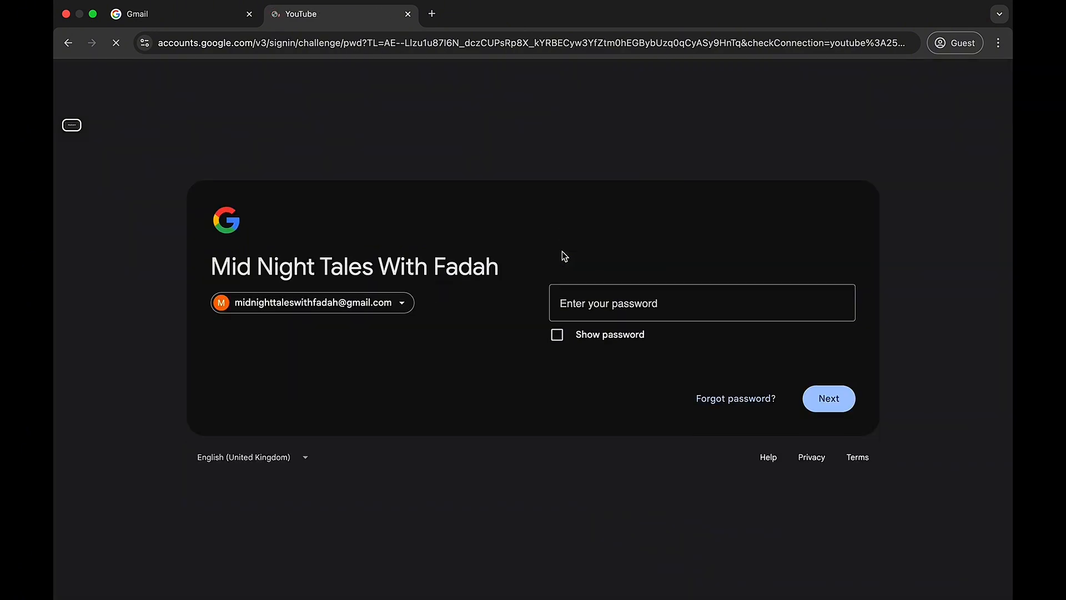
pyautogui.click(586, 309)
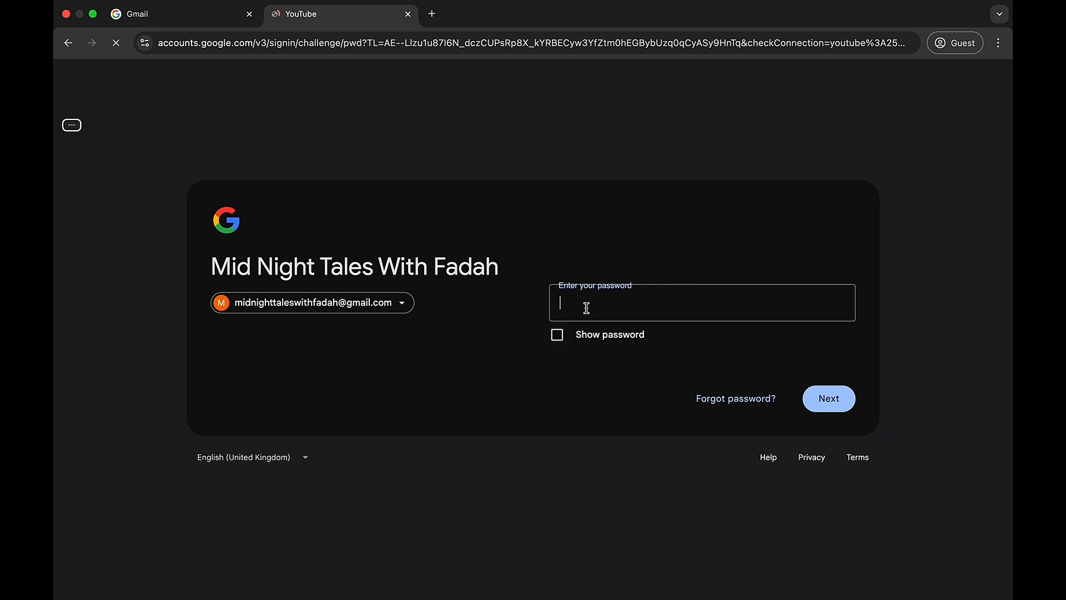
pyautogui.write('••••')
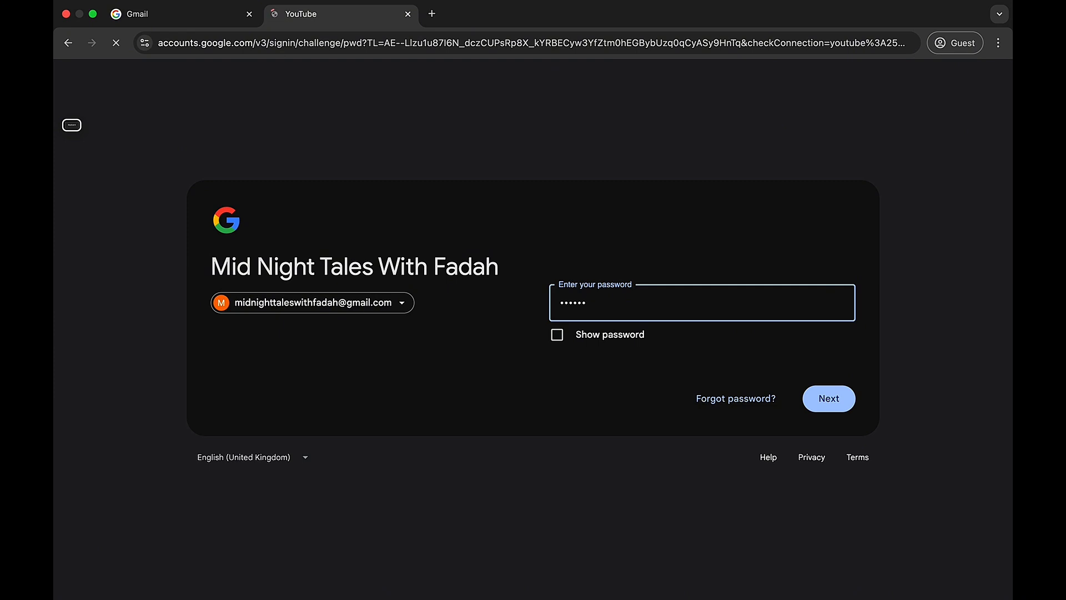
pyautogui.write('•••••••••••')
pyautogui.click(830, 399)
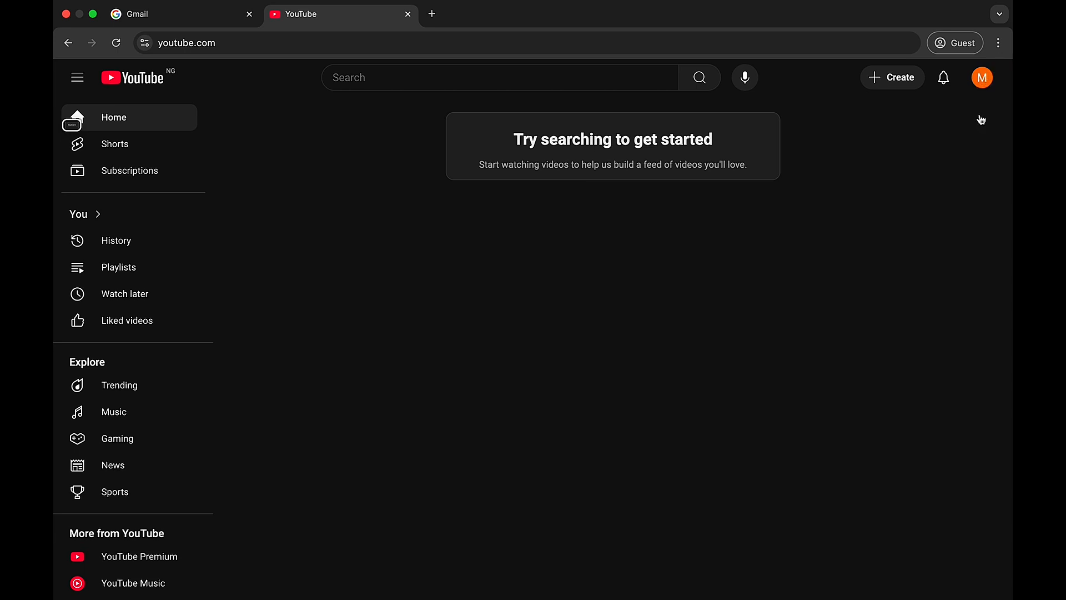
# - Start creating a channel for the signed-in account and clear the prefilled channel name
pyautogui.click(984, 80)
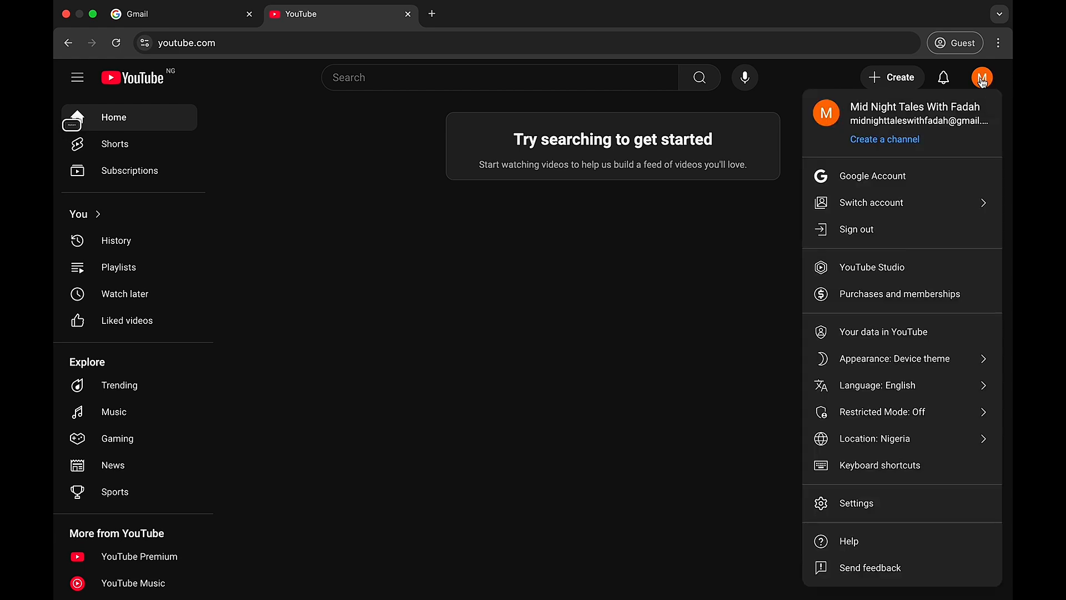
pyautogui.click(889, 140)
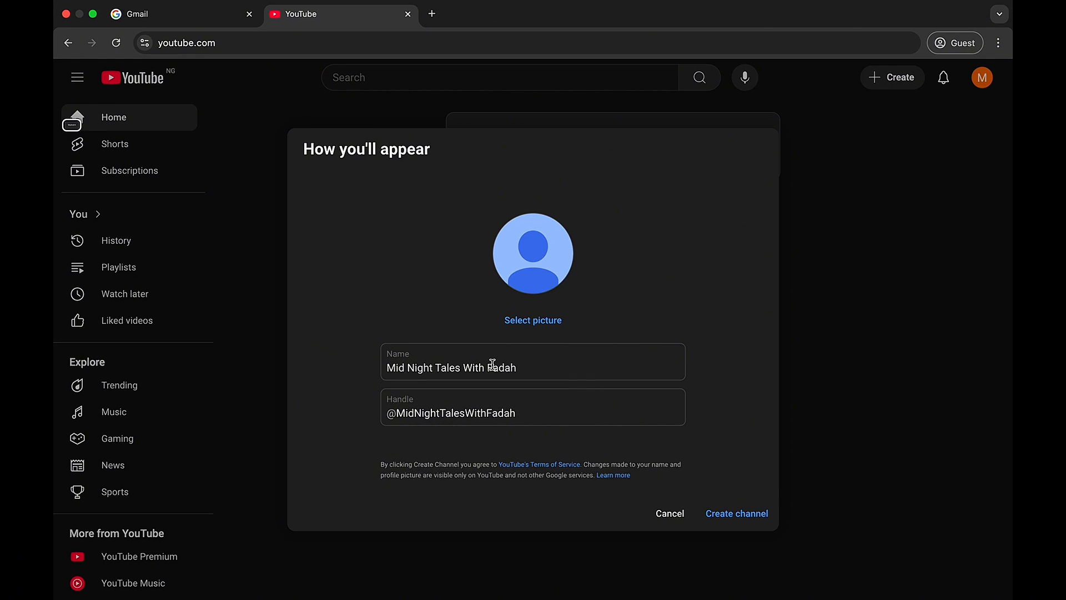
pyautogui.click(526, 366)
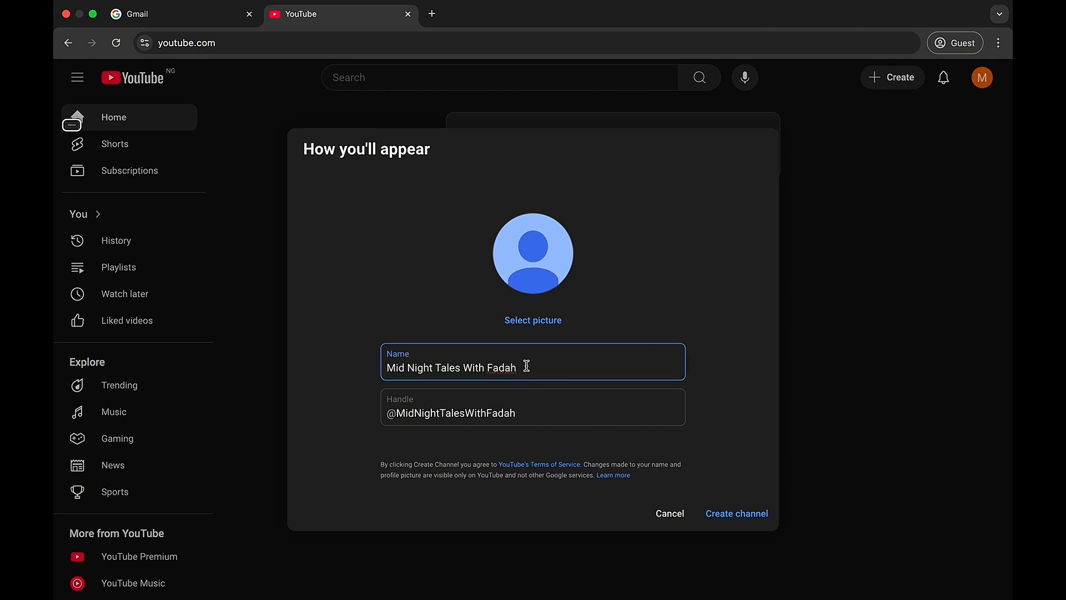
pyautogui.press('super+a')
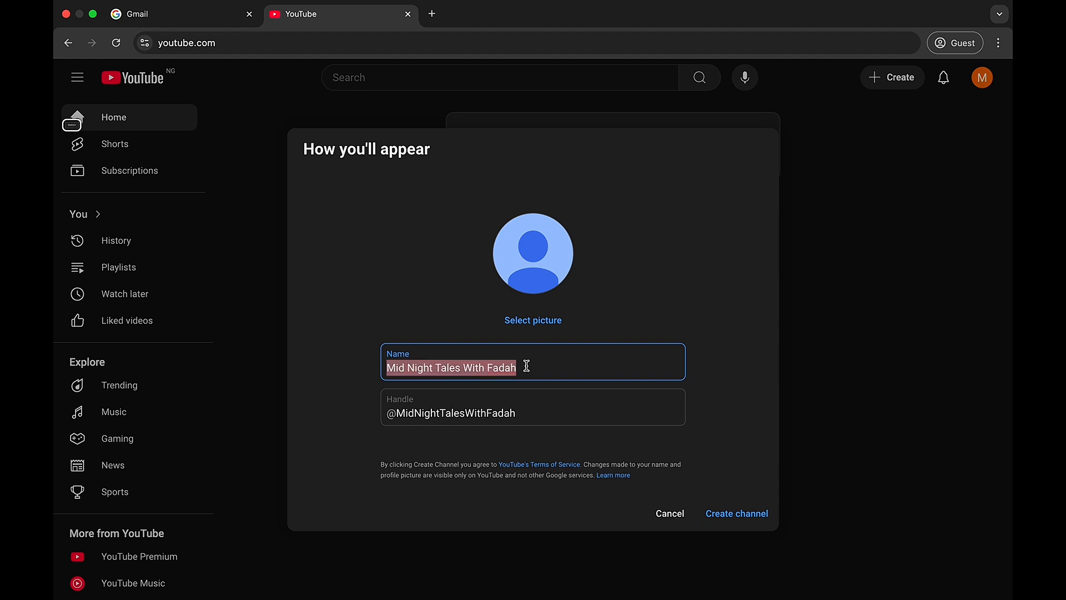
pyautogui.press('BackSpace')
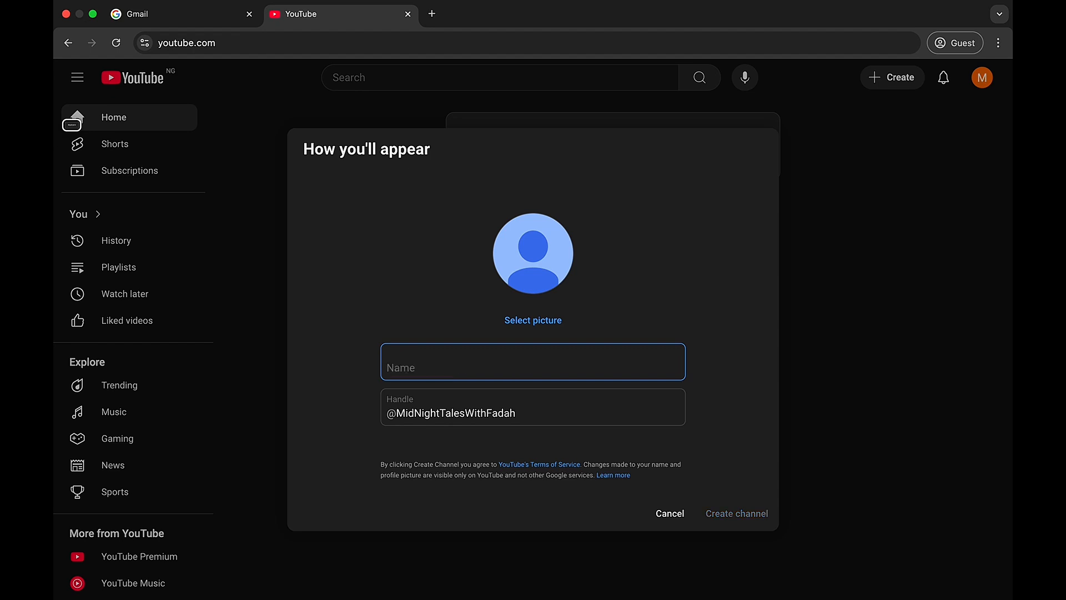
pyautogui.write('n')
pyautogui.press('BackSpace')
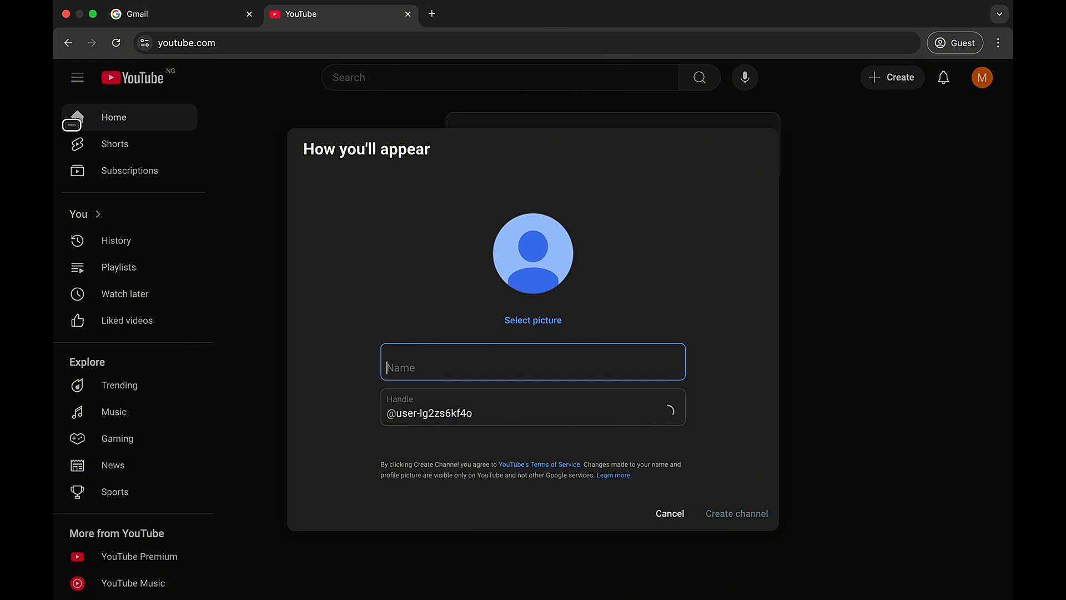
pyautogui.write('N')
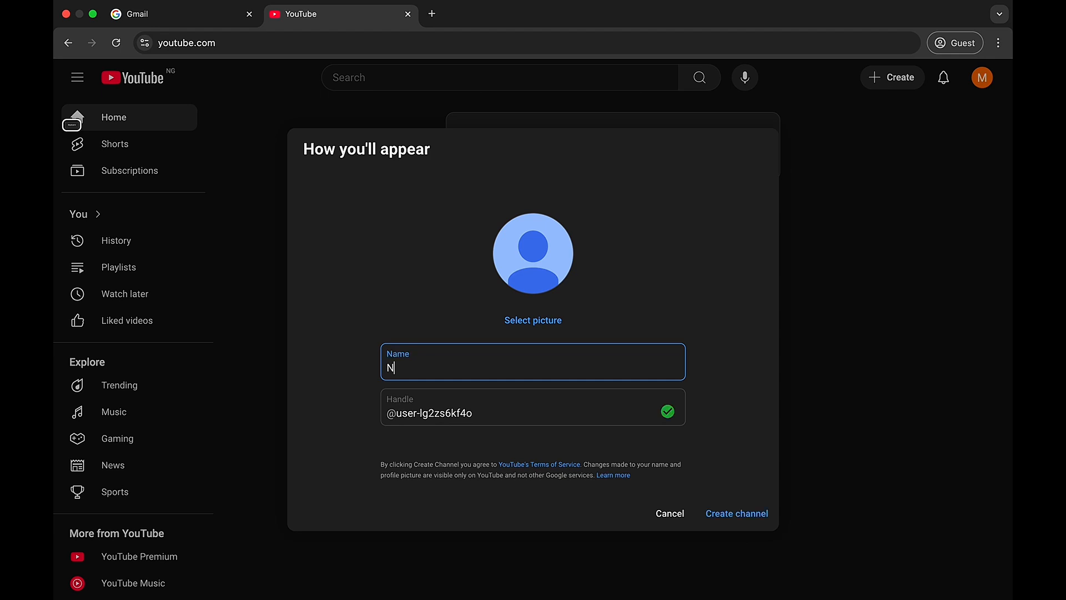
pyautogui.write('ai')
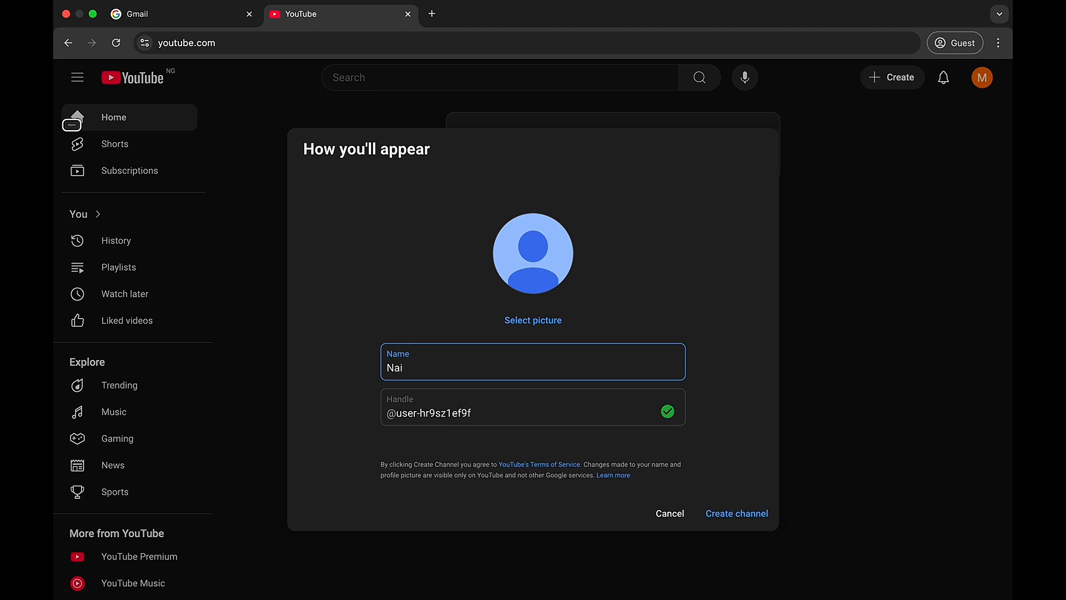
pyautogui.press('BackSpace')
pyautogui.press('BackSpace')
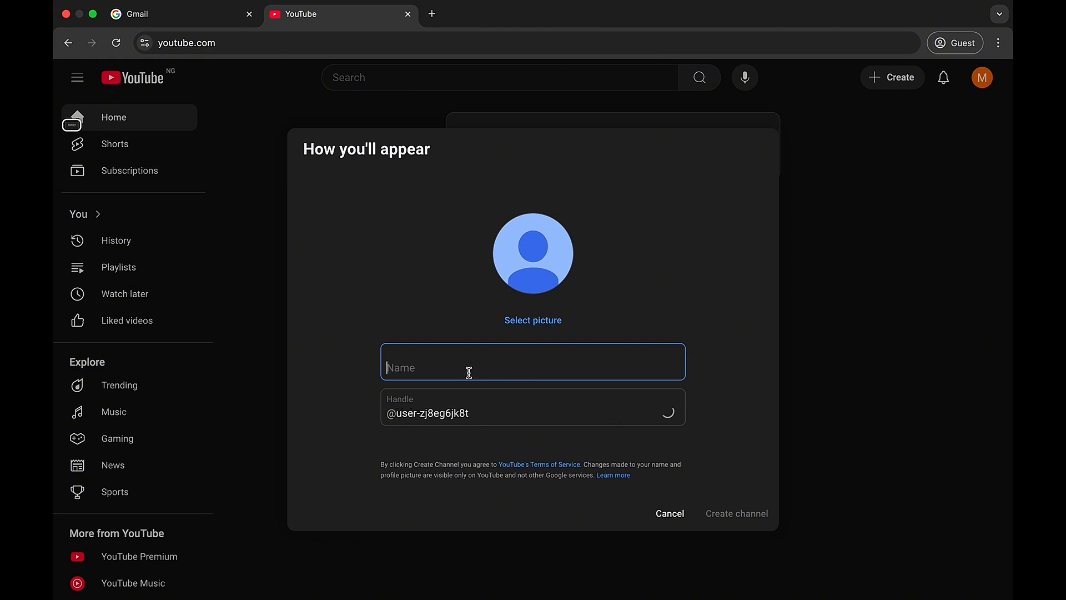
# - Name the channel "Tales with" followed by the owner's name, and create the channel
pyautogui.write('T')
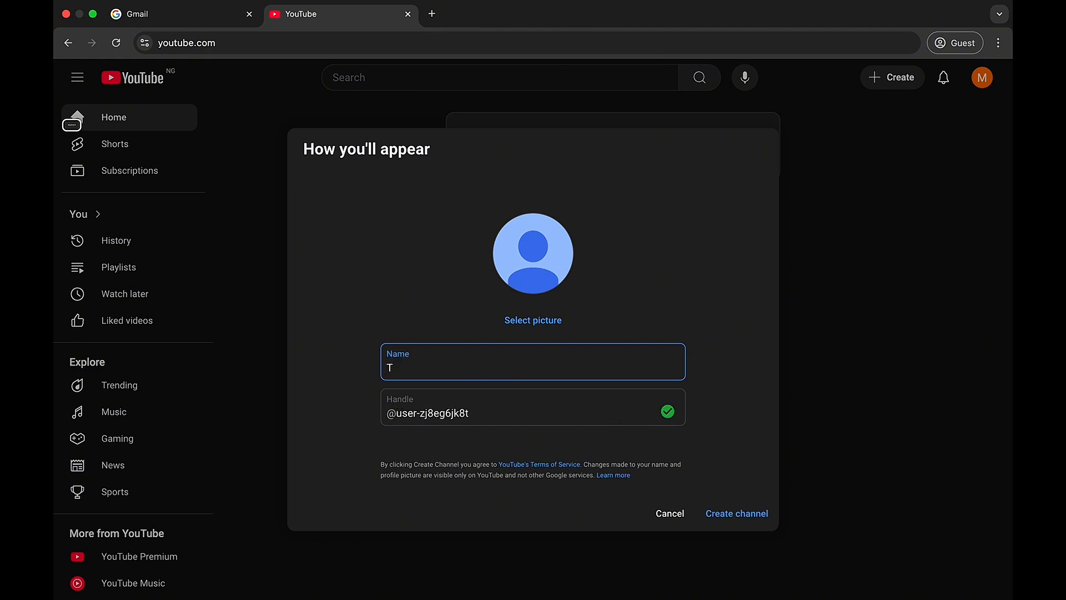
pyautogui.write('aes')
pyautogui.press('BackSpace')
pyautogui.press('BackSpace')
pyautogui.click(73, 127)
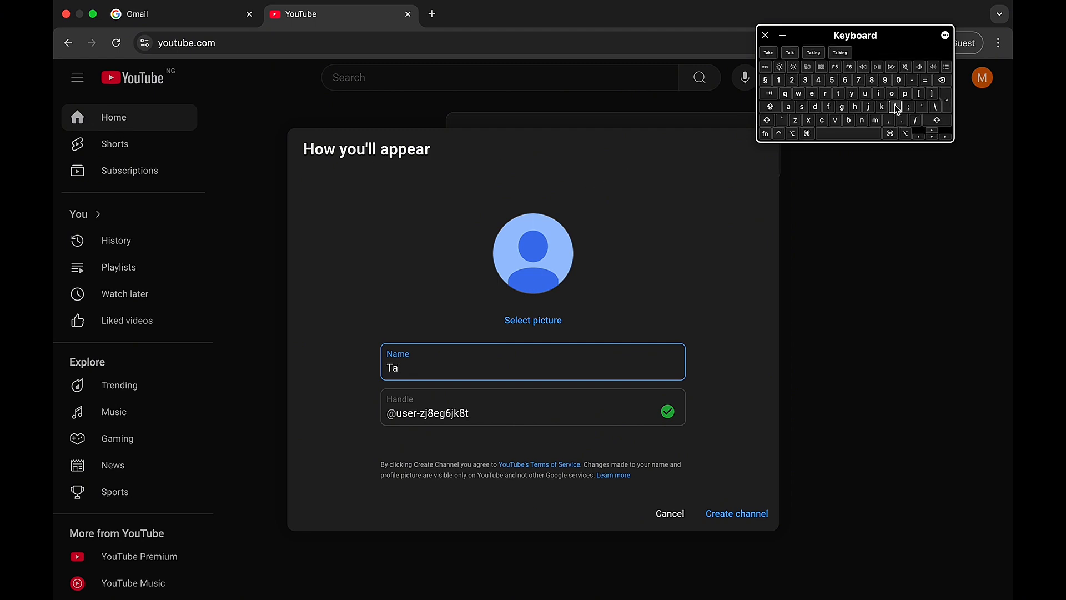
pyautogui.click(895, 106)
pyautogui.write('es w')
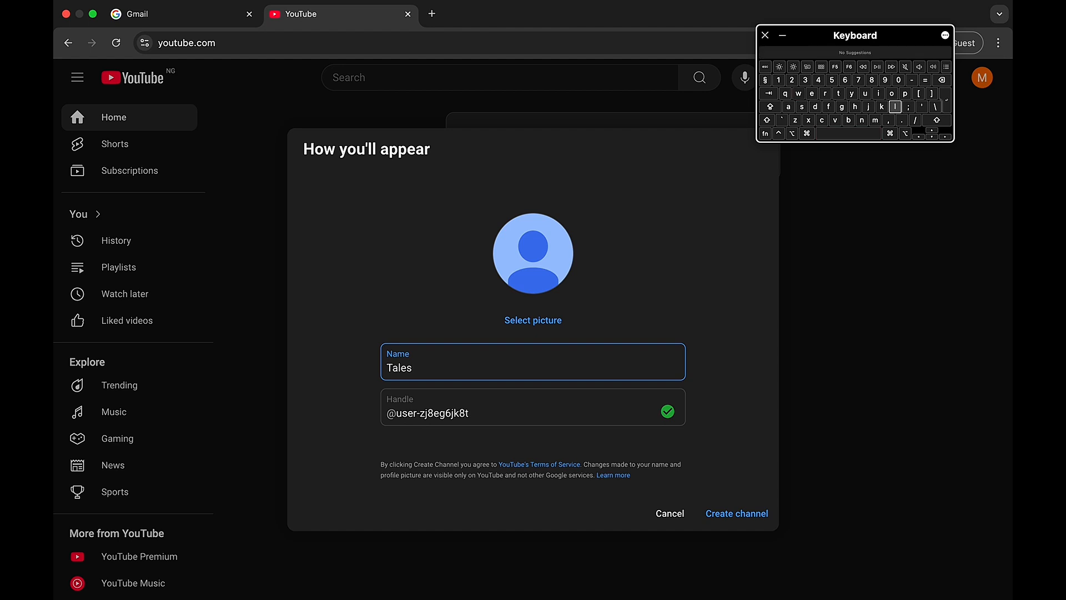
pyautogui.write('it')
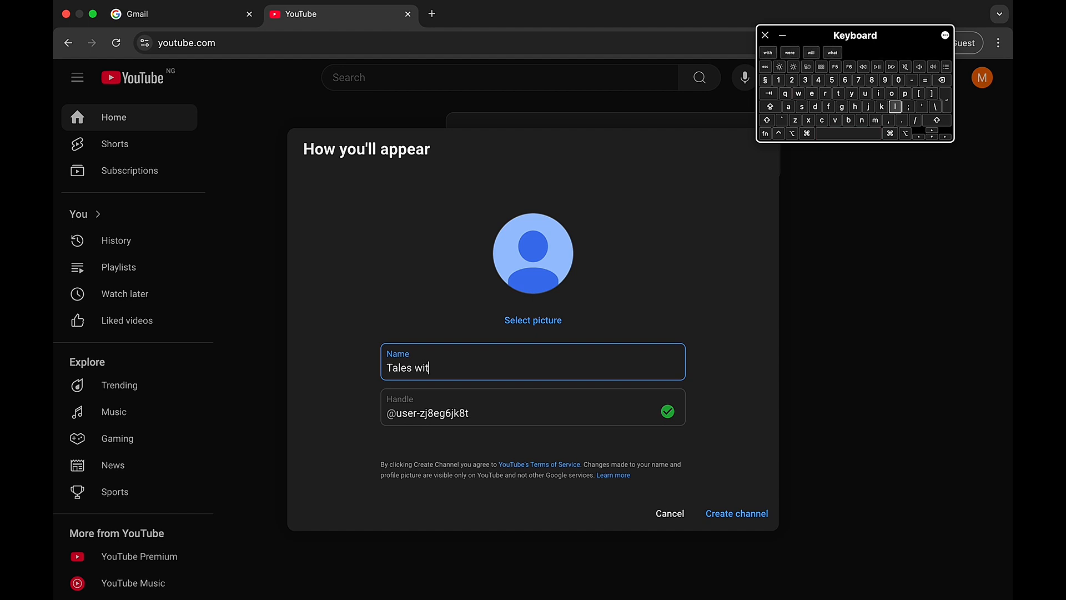
pyautogui.write('h Fadah')
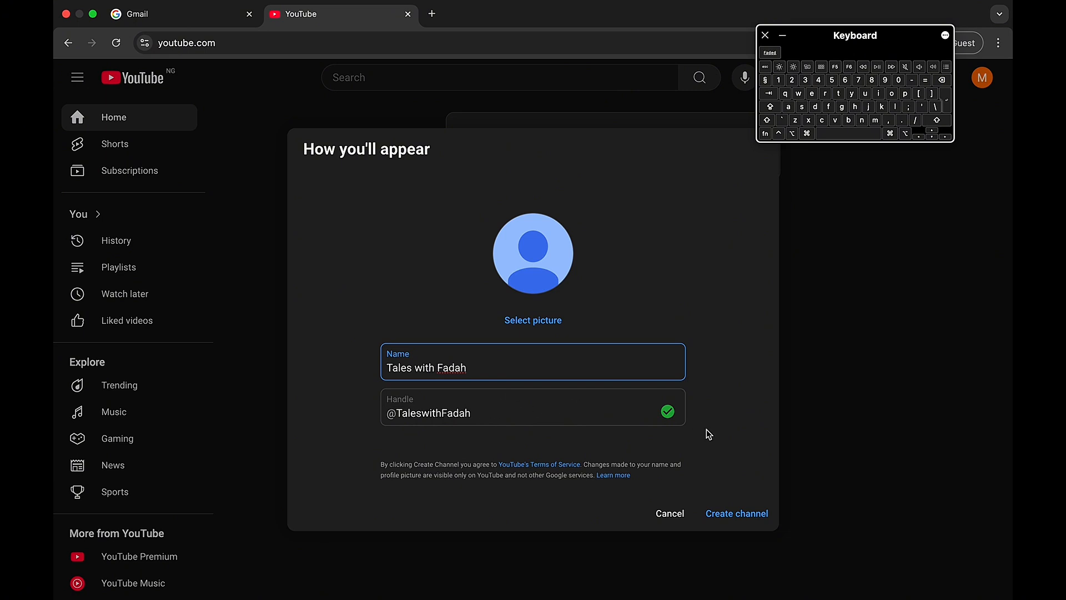
pyautogui.click(740, 512)
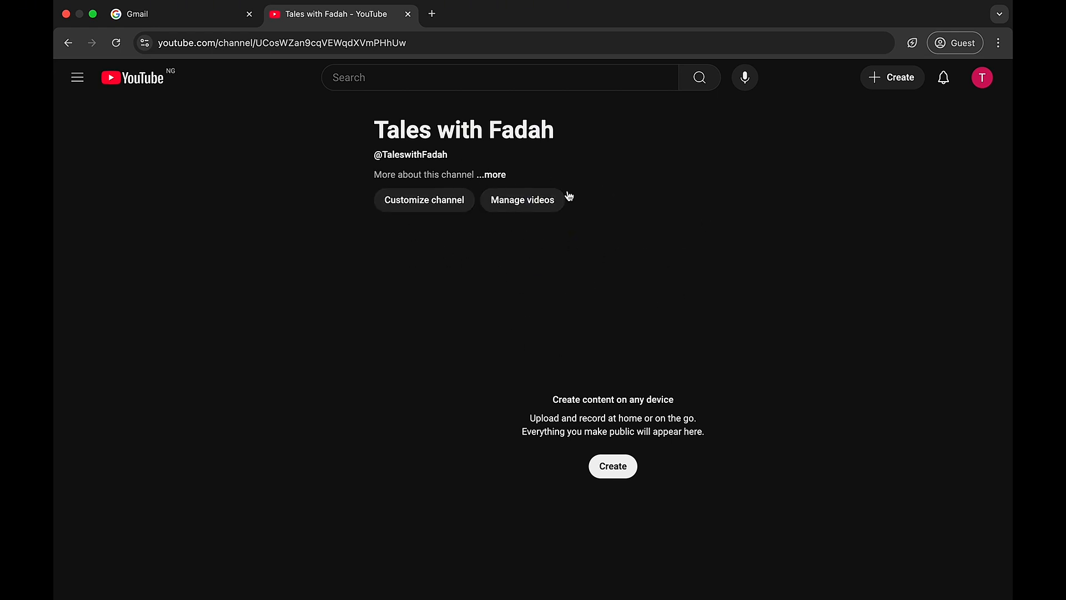
# - Open the new channel's customization page in YouTube Studio and dismiss the welcome and dark theme notices
pyautogui.click(425, 201)
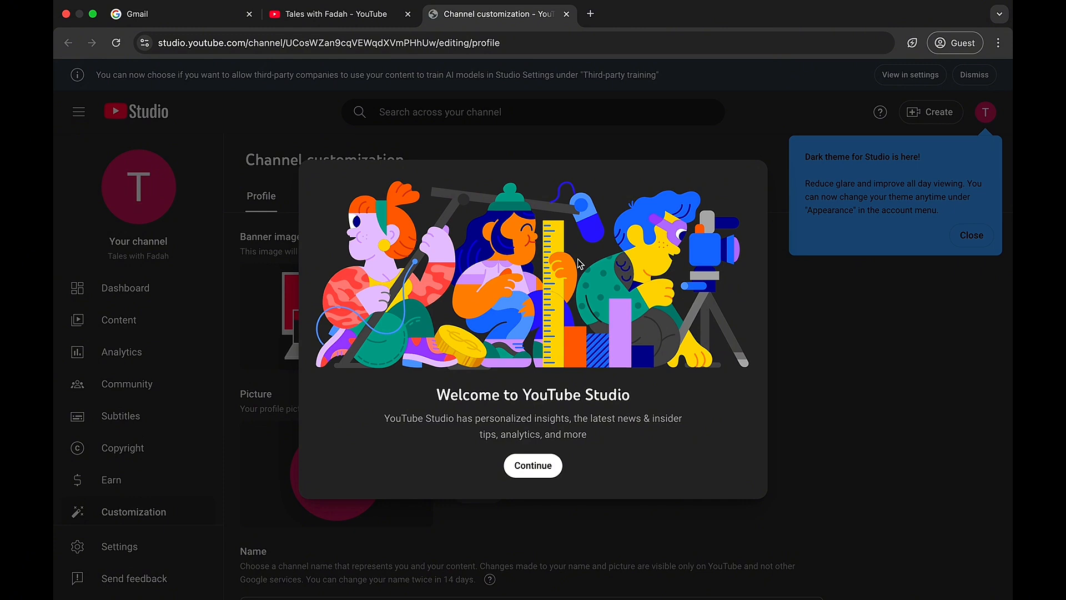
pyautogui.click(540, 464)
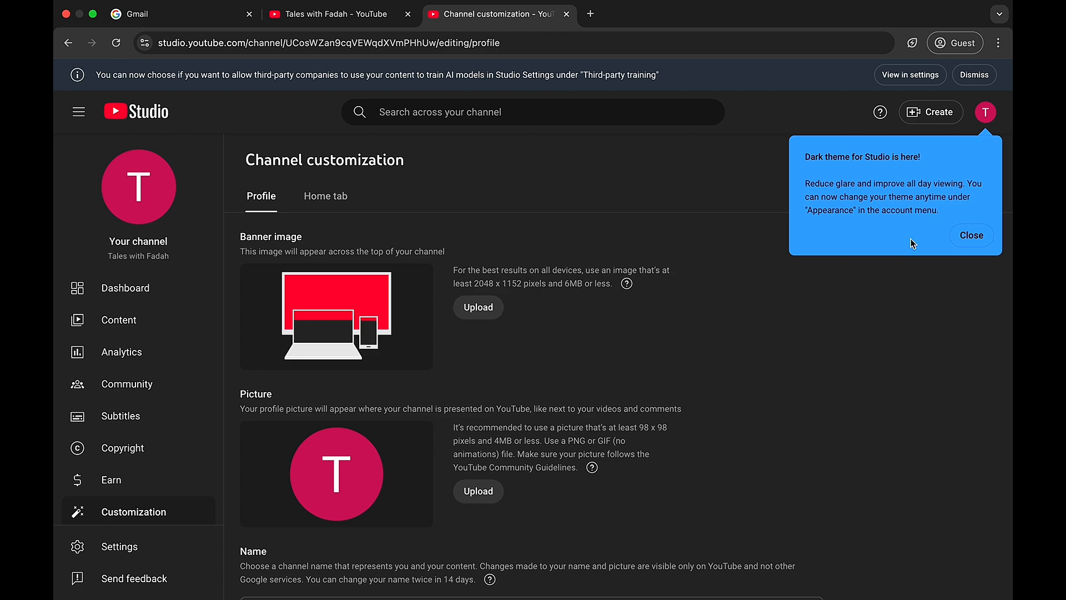
pyautogui.click(971, 235)
# - Start a profile picture upload for the channel and browse the Downloads folder for an image
pyautogui.scroll(-5, 504, 398)
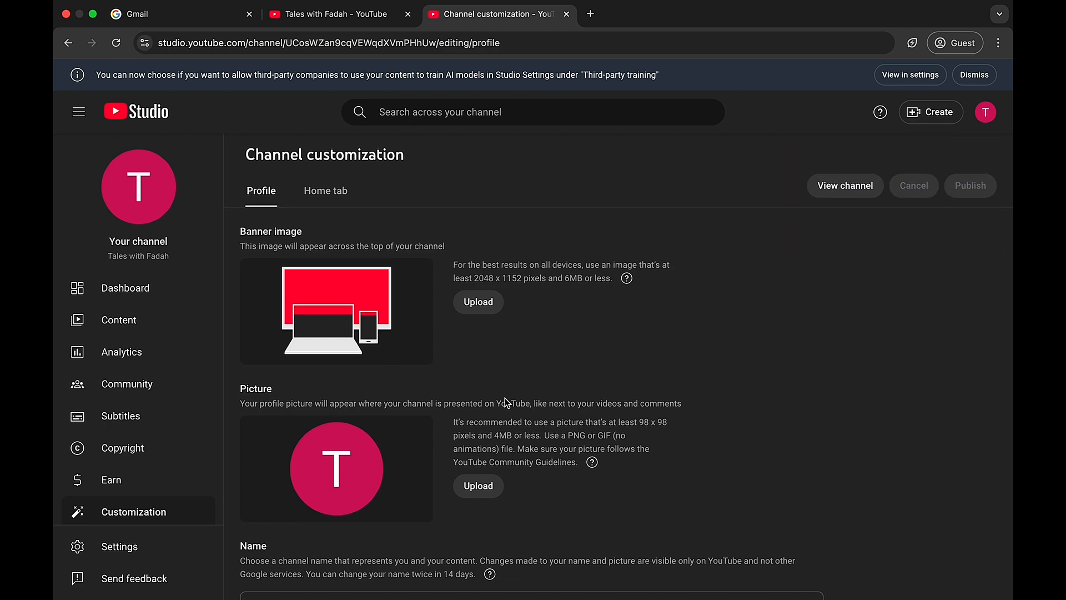
pyautogui.scroll(3, 613, 304)
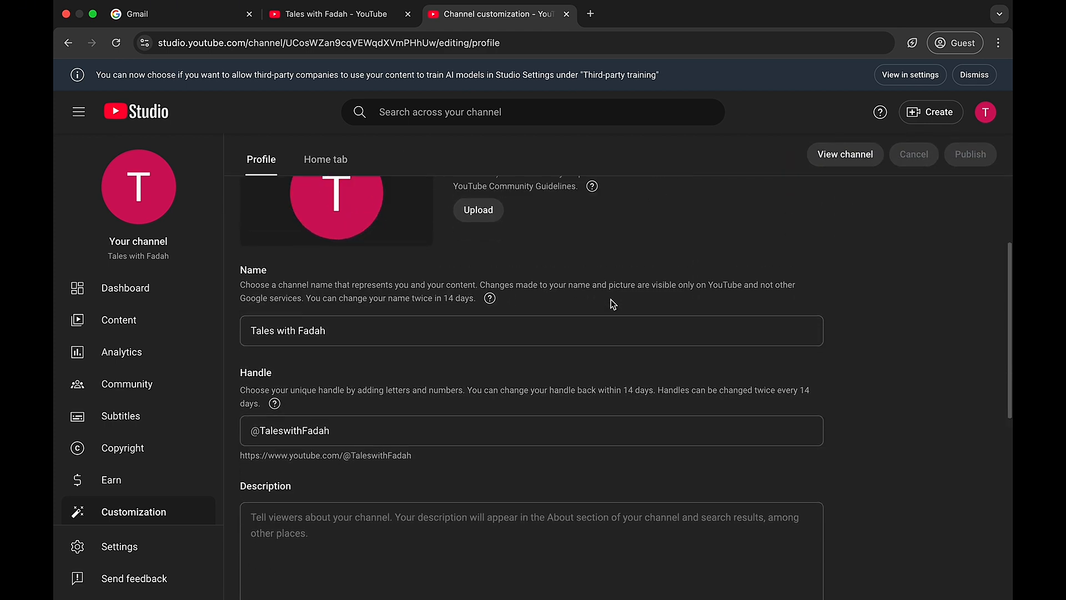
pyautogui.scroll(1, 648, 270)
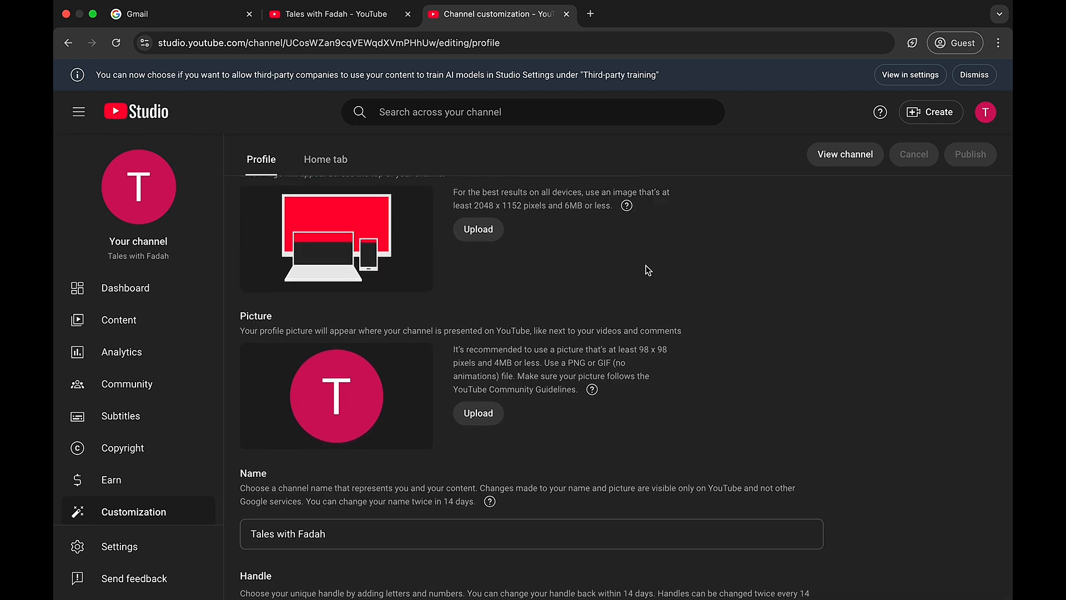
pyautogui.scroll(2, 637, 276)
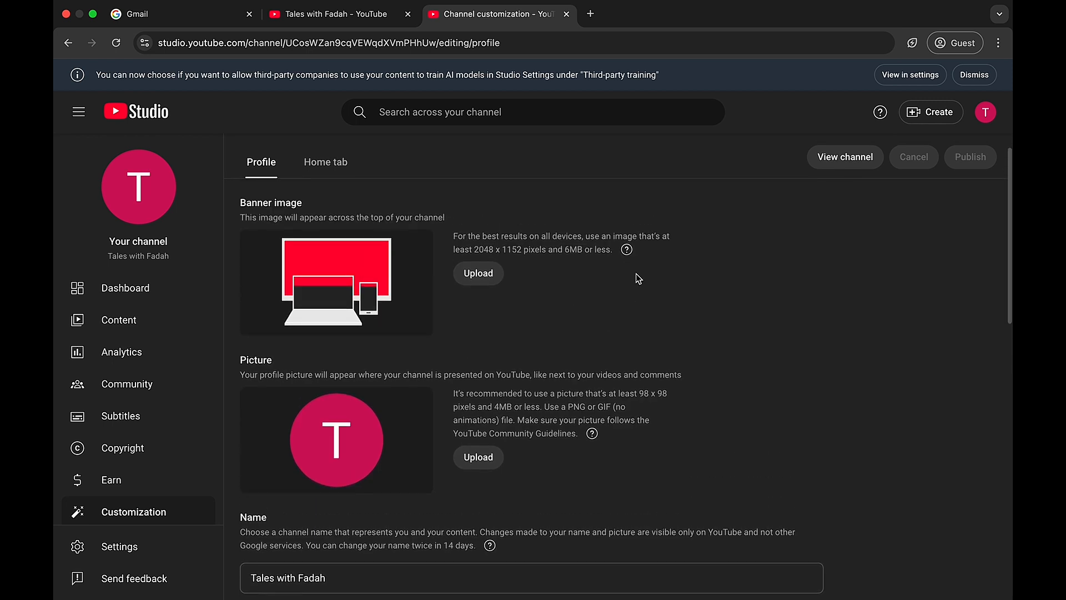
pyautogui.scroll(1, 636, 274)
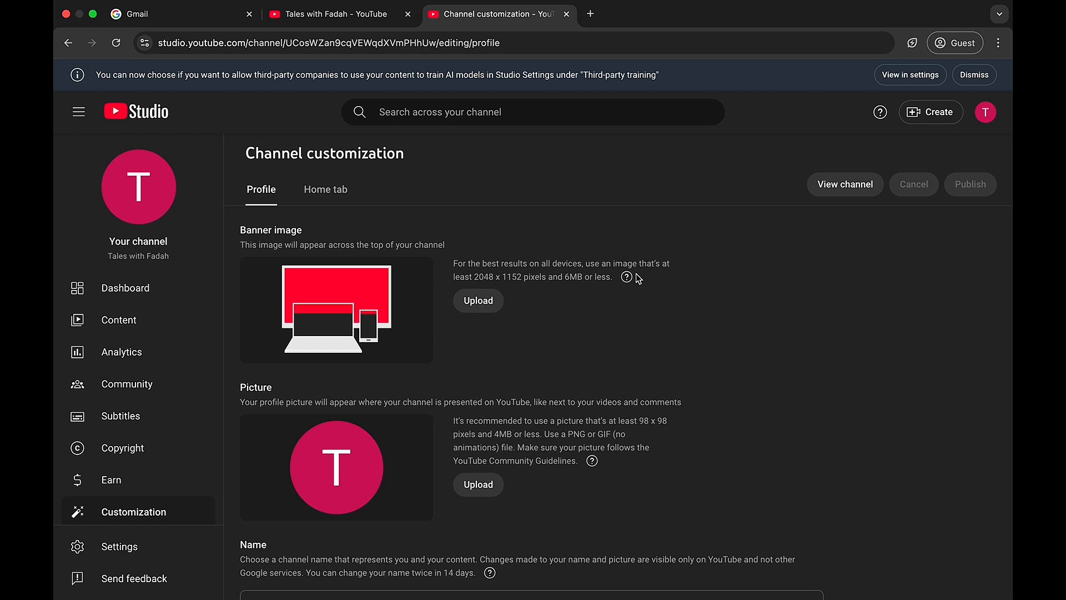
pyautogui.click(478, 484)
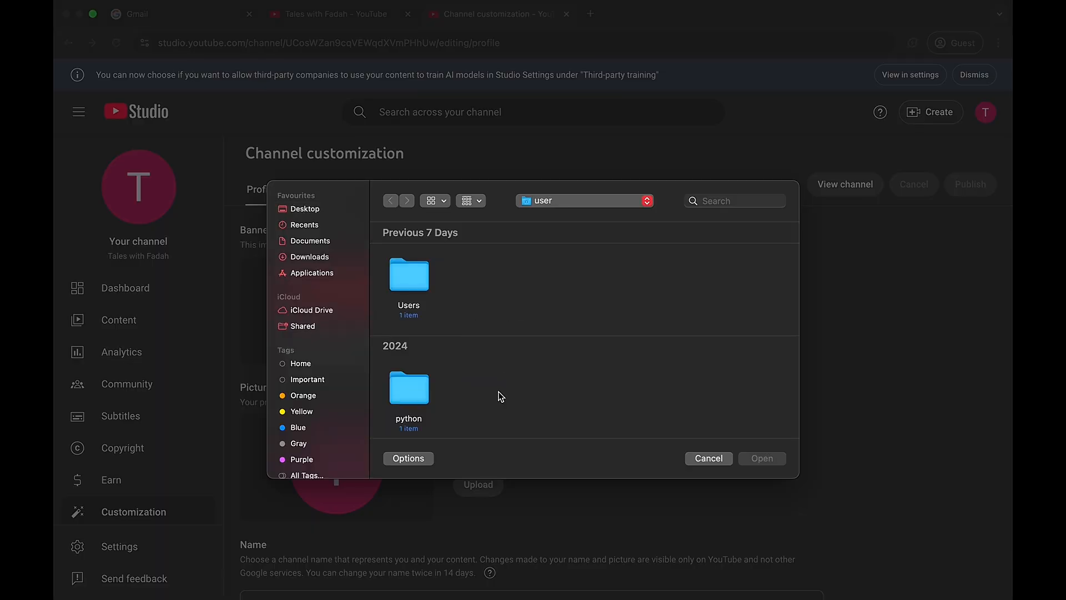
pyautogui.click(312, 257)
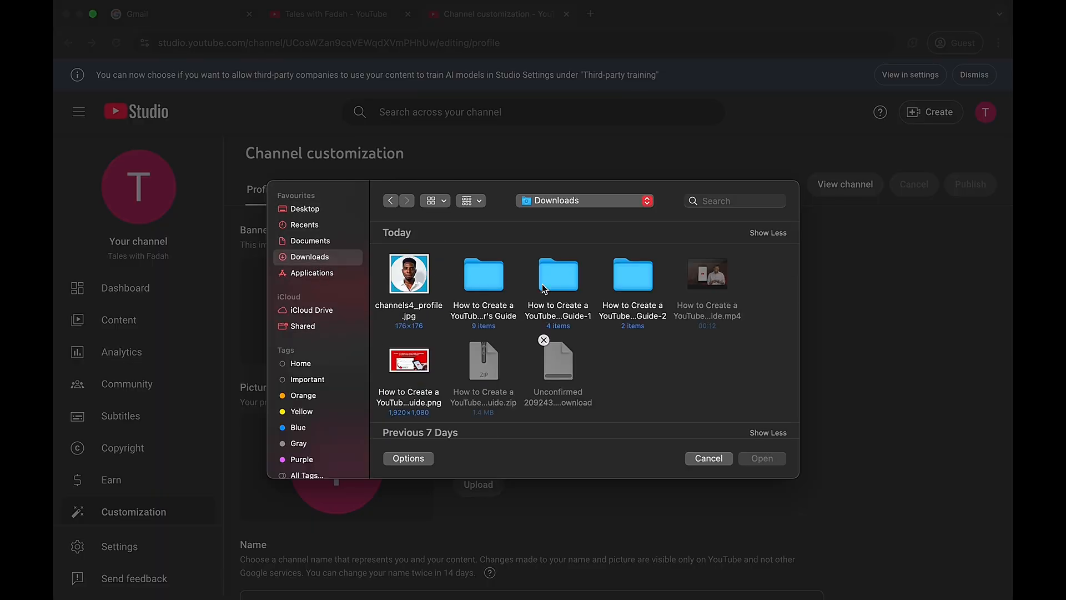
pyautogui.scroll(-4, 671, 332)
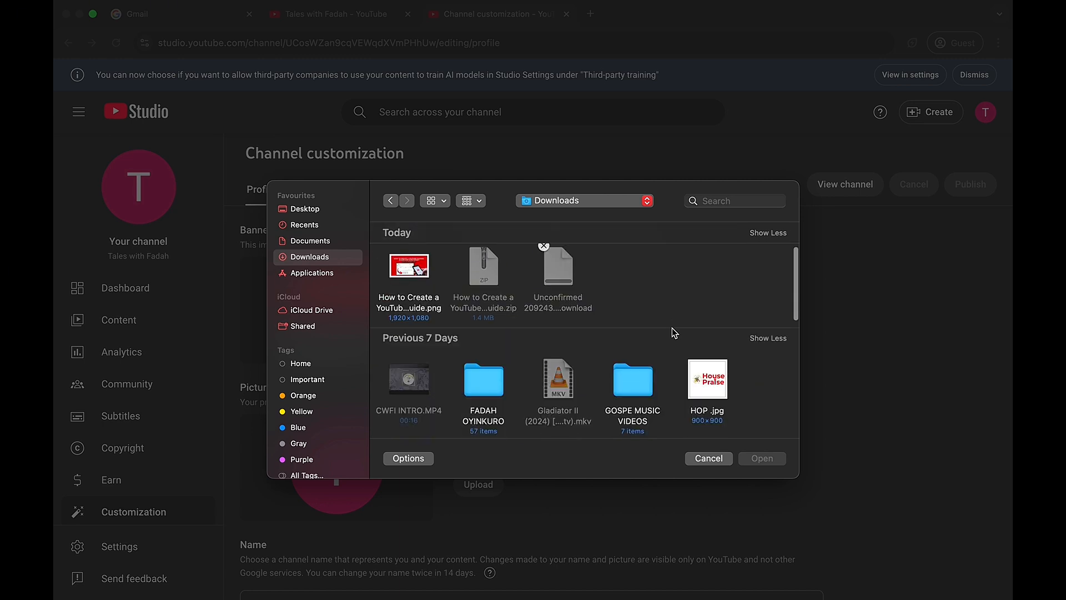
pyautogui.scroll(-1, 673, 332)
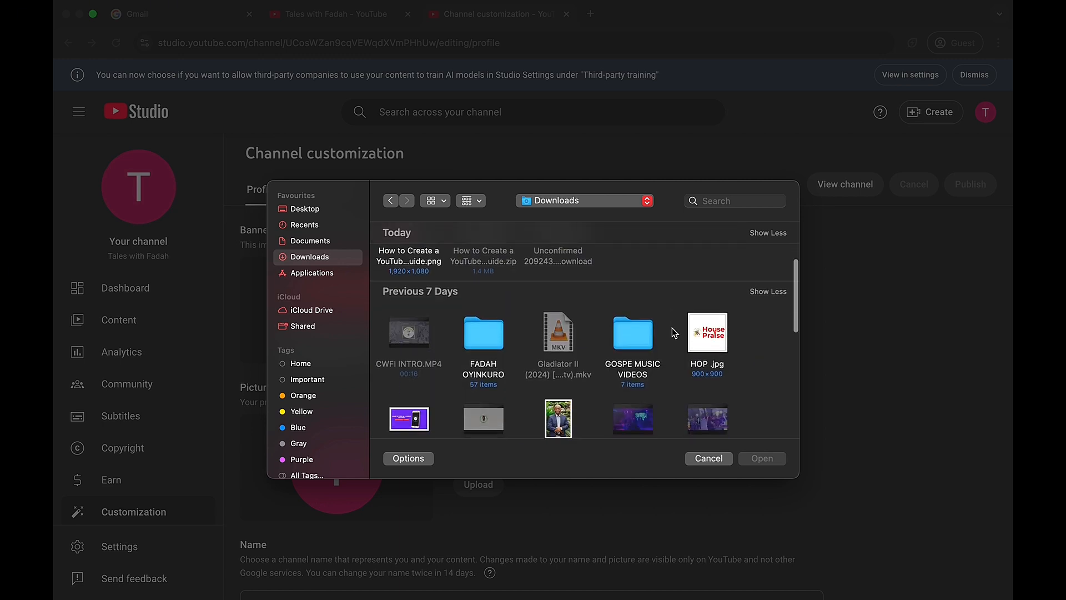
pyautogui.click(484, 332)
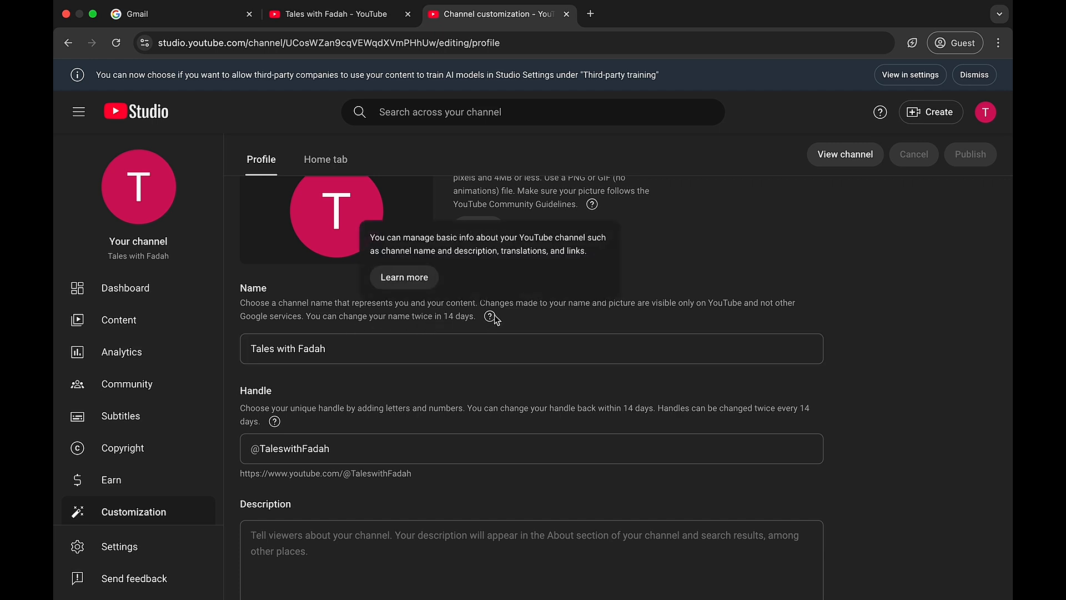
# - Add a channel profile link titled Facebook with the owner's Facebook profile URL, and publish the change
pyautogui.scroll(-3, 445, 397)
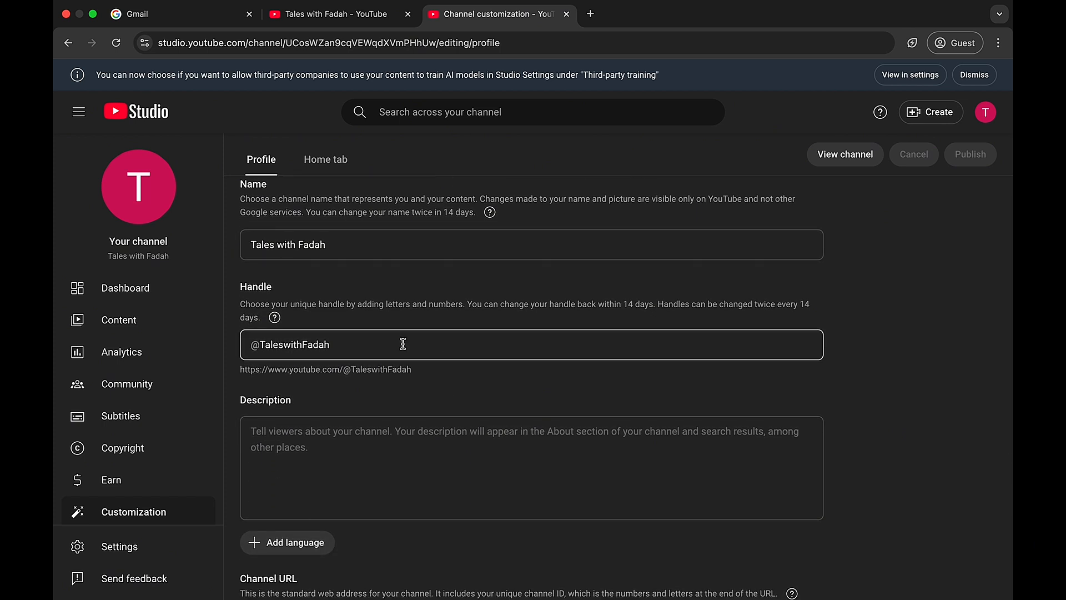
pyautogui.scroll(-3, 502, 444)
pyautogui.scroll(-3, 501, 444)
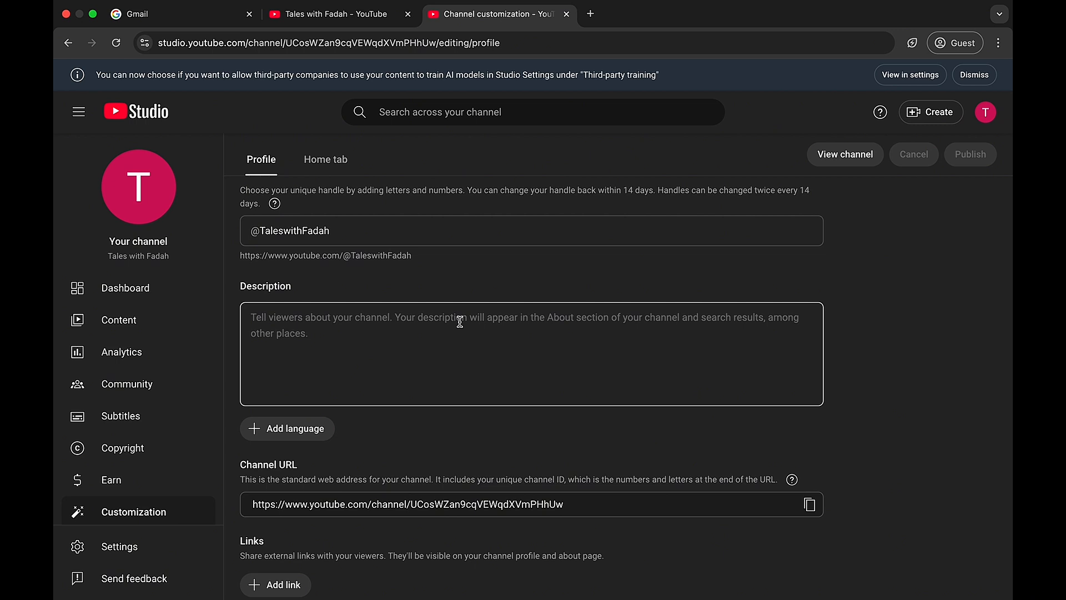
pyautogui.scroll(-3, 460, 322)
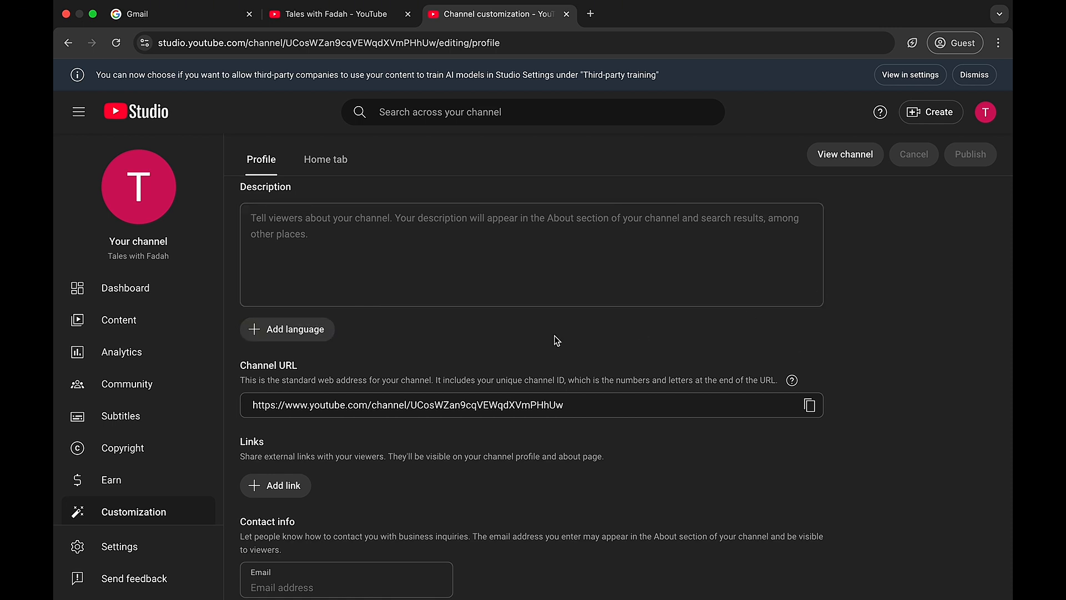
pyautogui.scroll(-1, 554, 335)
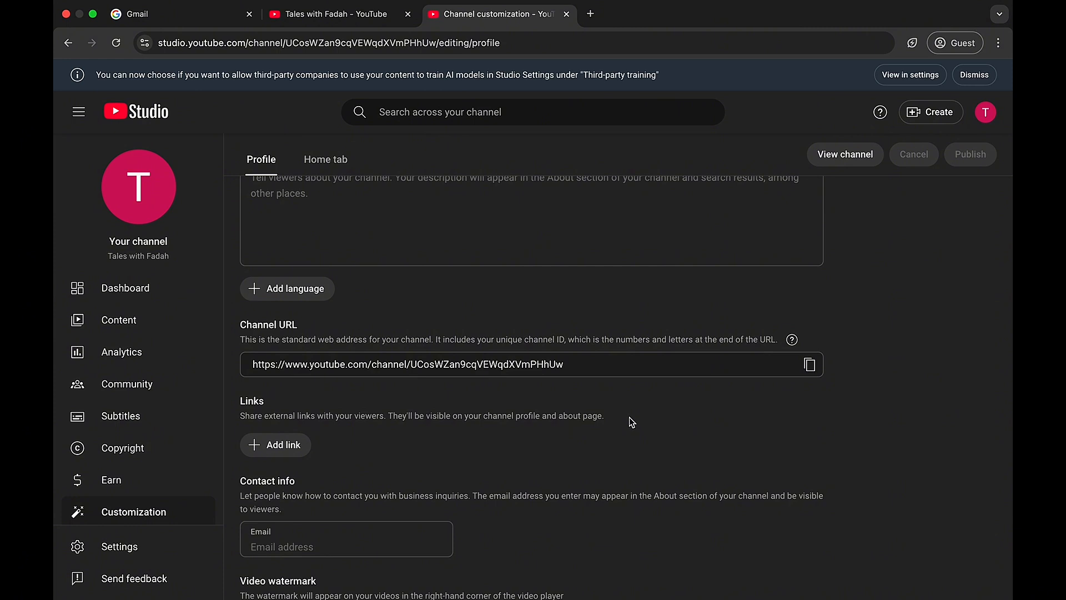
pyautogui.scroll(-3, 631, 422)
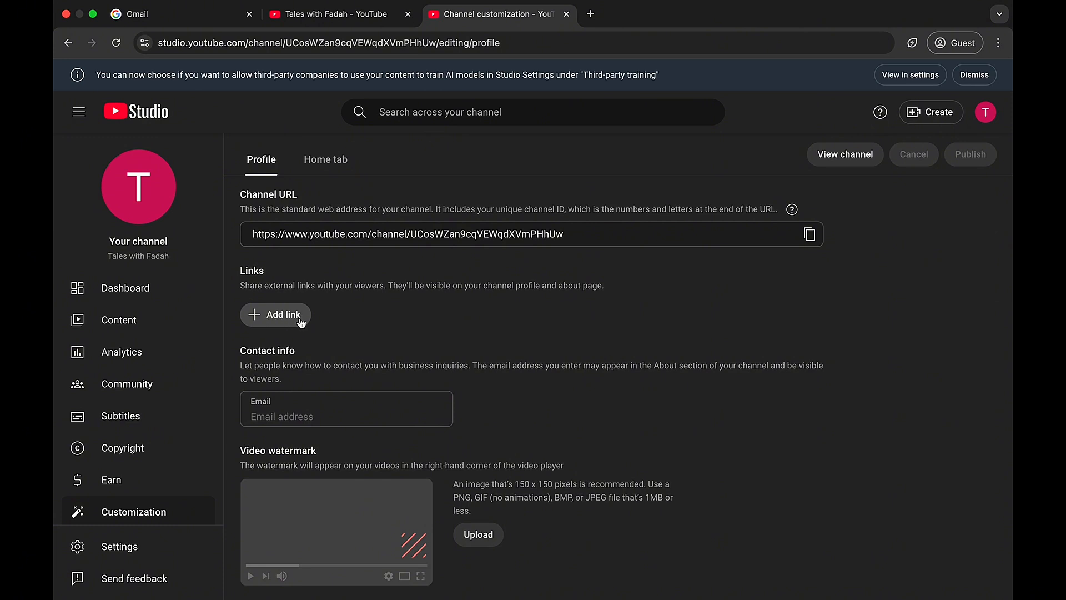
pyautogui.click(280, 314)
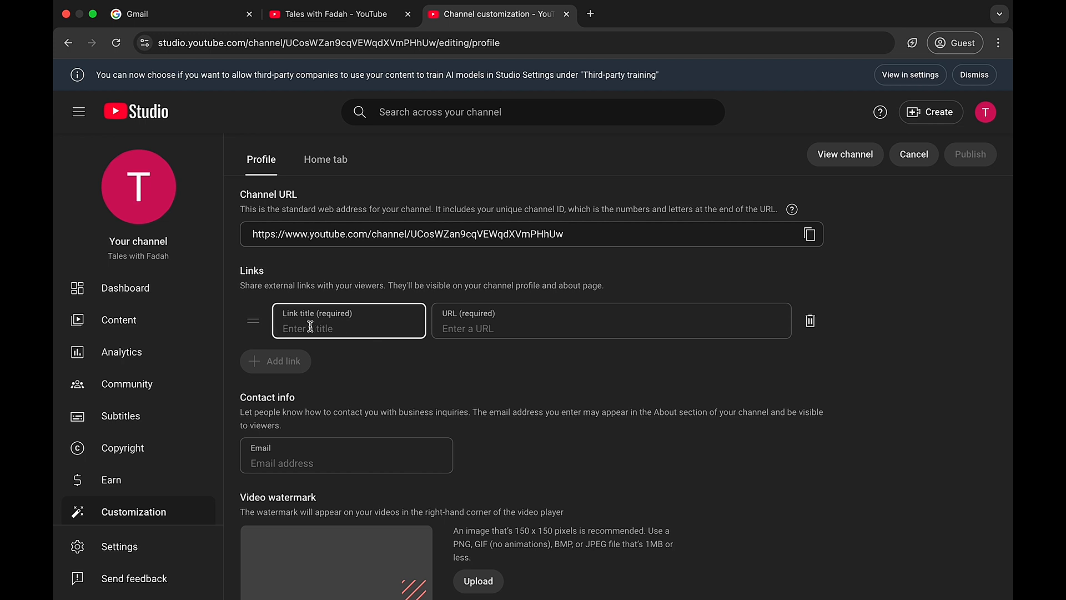
pyautogui.write('Facebook')
pyautogui.click(486, 325)
pyautogui.write('https://')
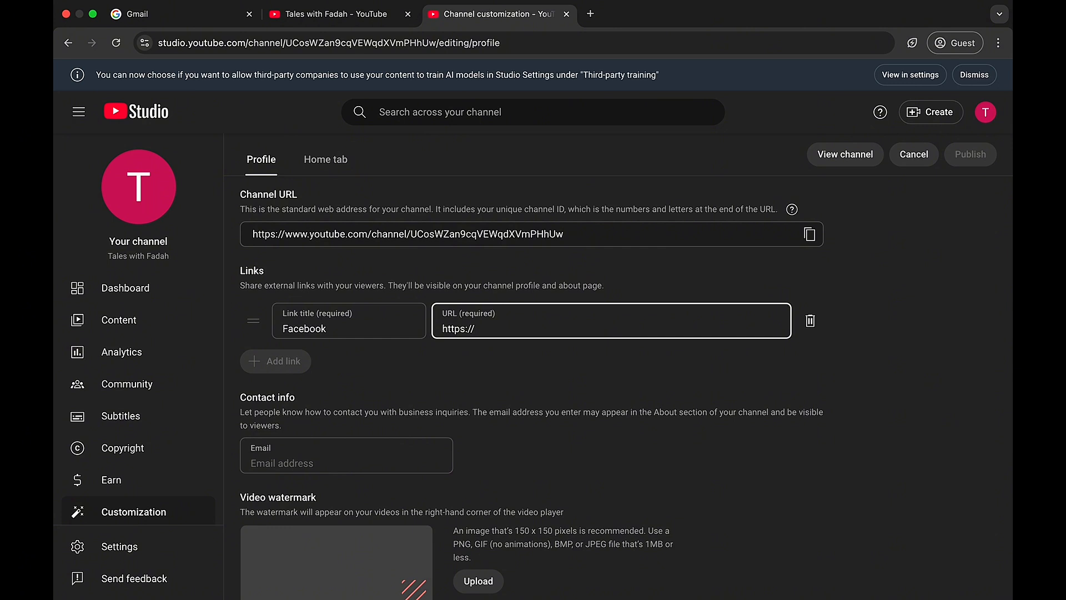
pyautogui.write('facebook.com')
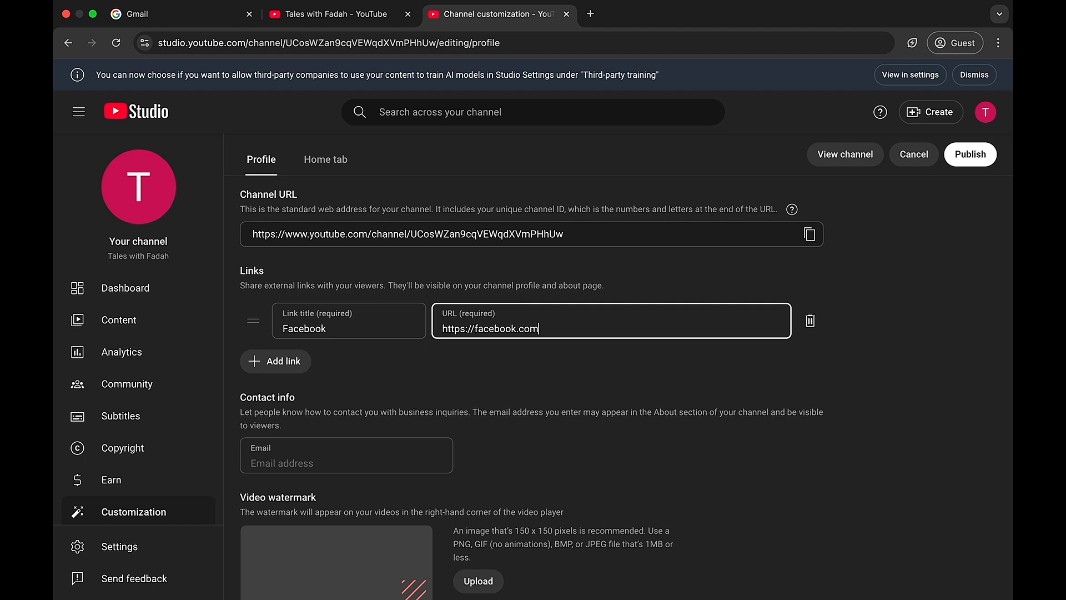
pyautogui.write('/iamoyins')
pyautogui.click(483, 378)
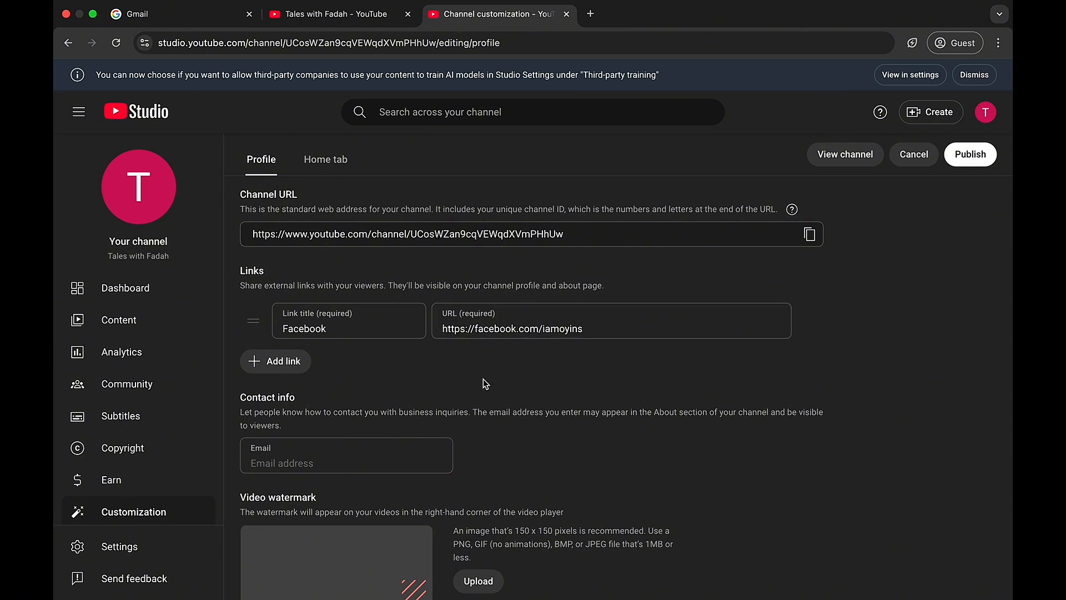
pyautogui.click(978, 163)
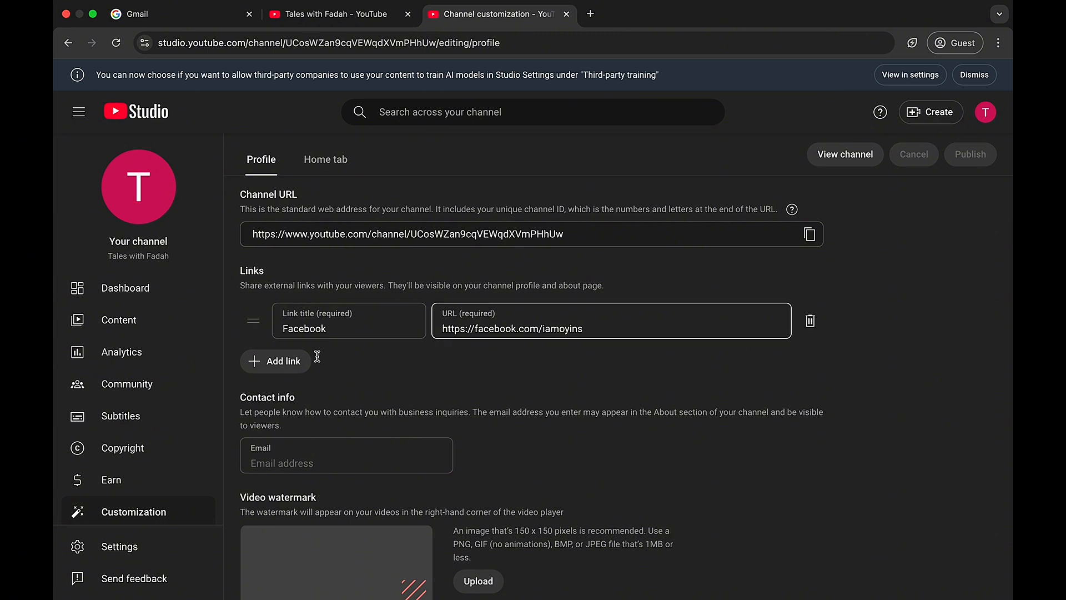
pyautogui.click(274, 362)
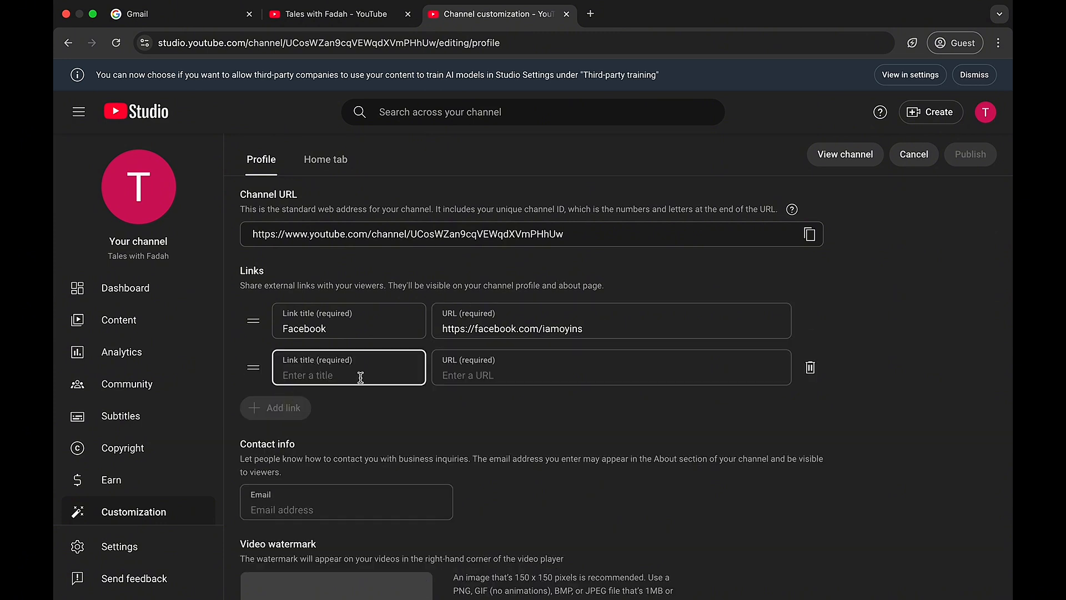
pyautogui.click(809, 369)
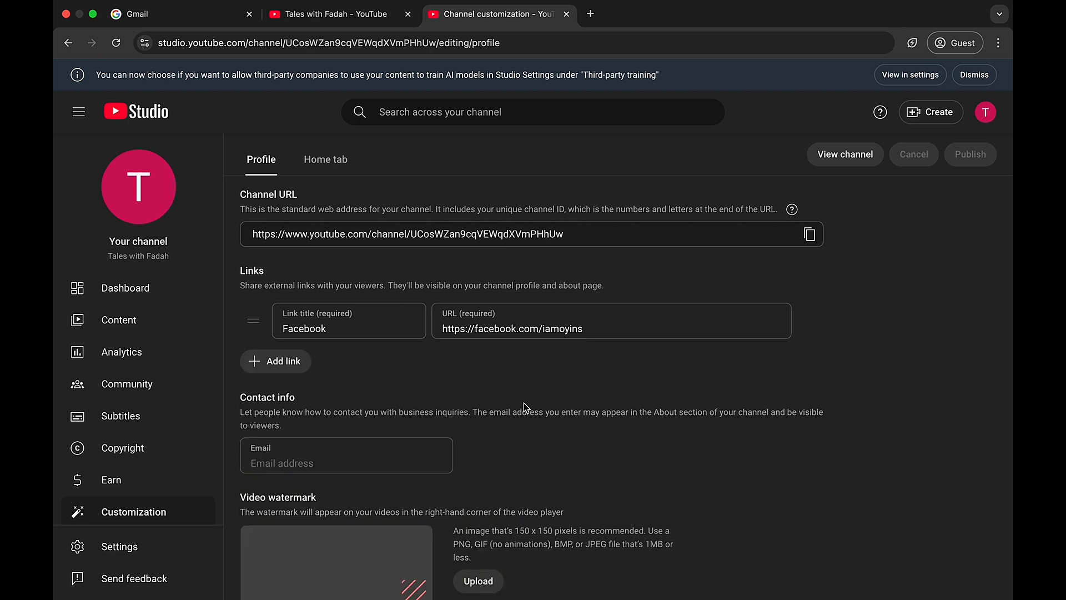
pyautogui.scroll(-1, 524, 405)
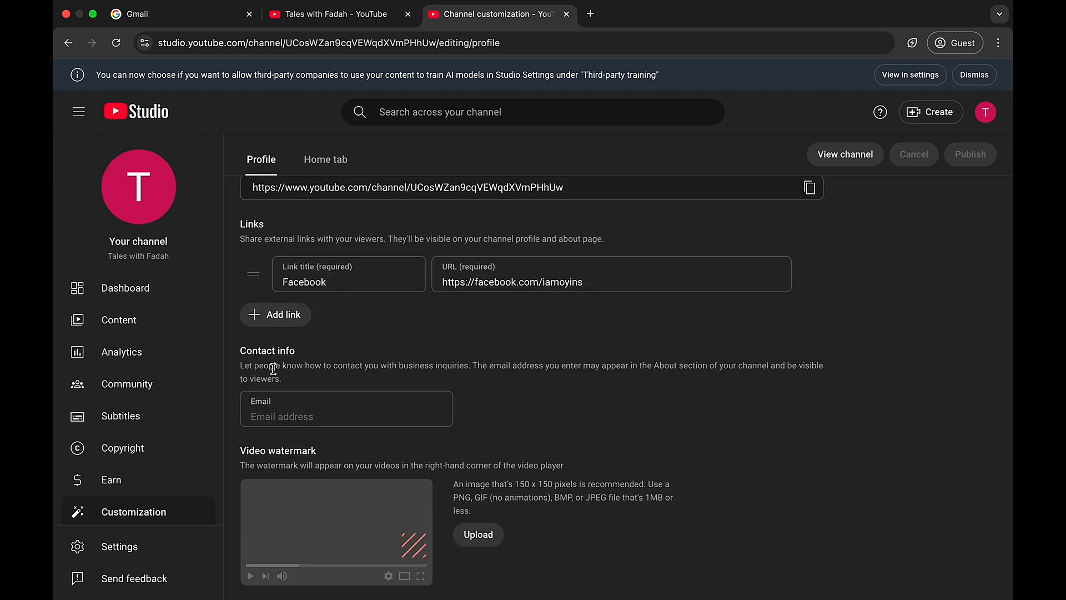
pyautogui.click(281, 417)
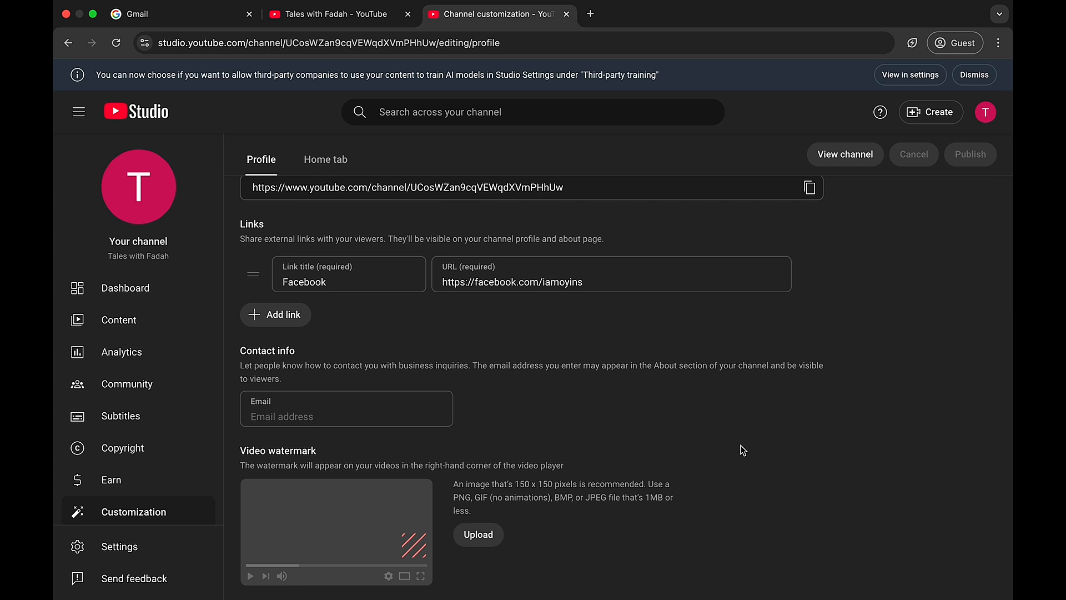
pyautogui.click(475, 536)
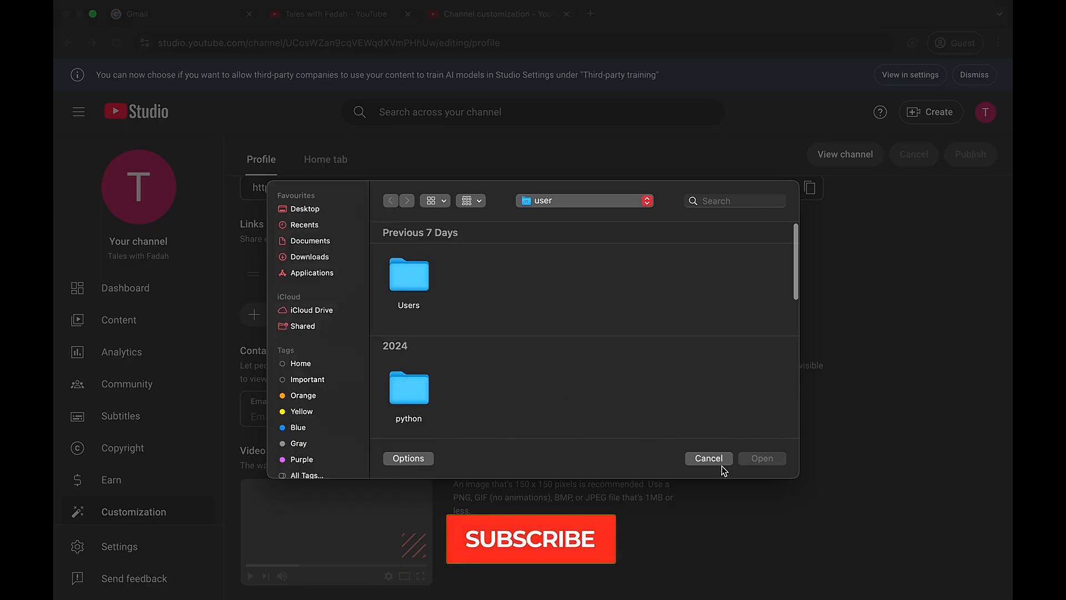
pyautogui.click(713, 458)
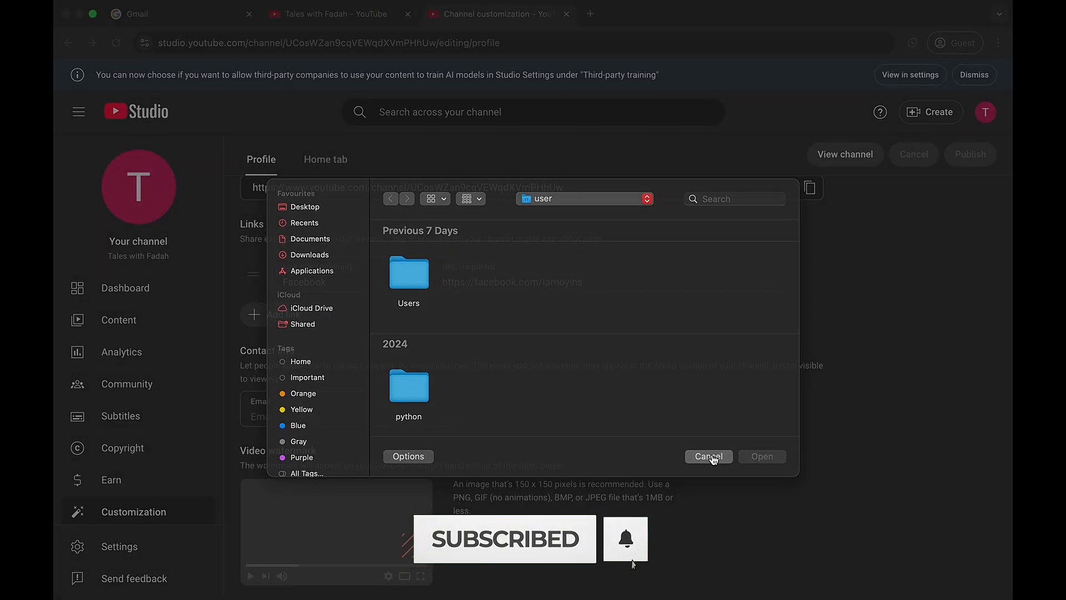
# - Turn on the channel's Home tab in the channel customization settings
pyautogui.scroll(10, 638, 373)
pyautogui.scroll(7, 638, 373)
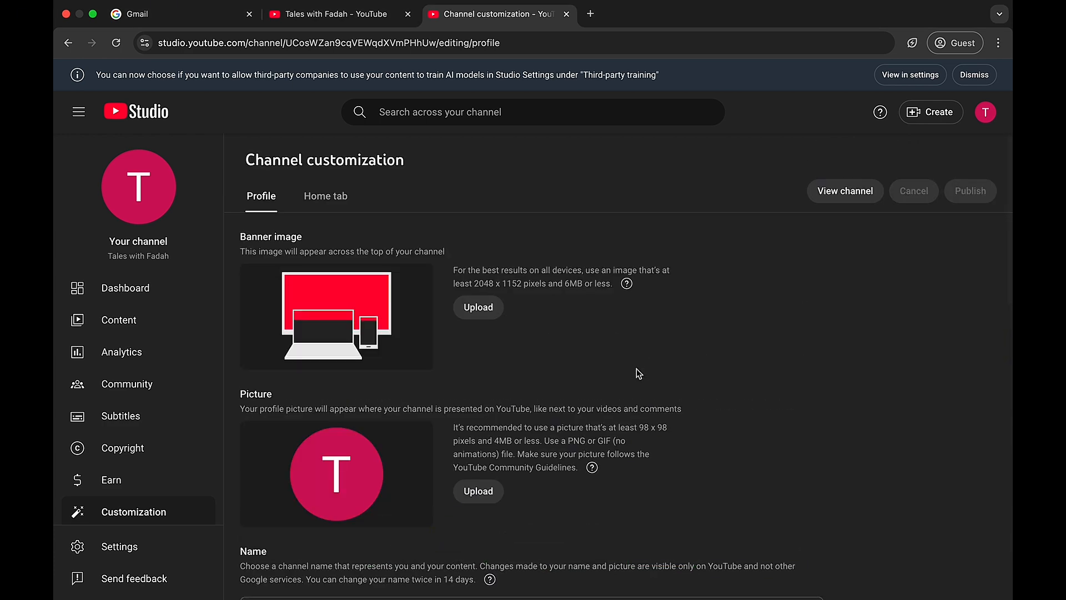
pyautogui.click(333, 198)
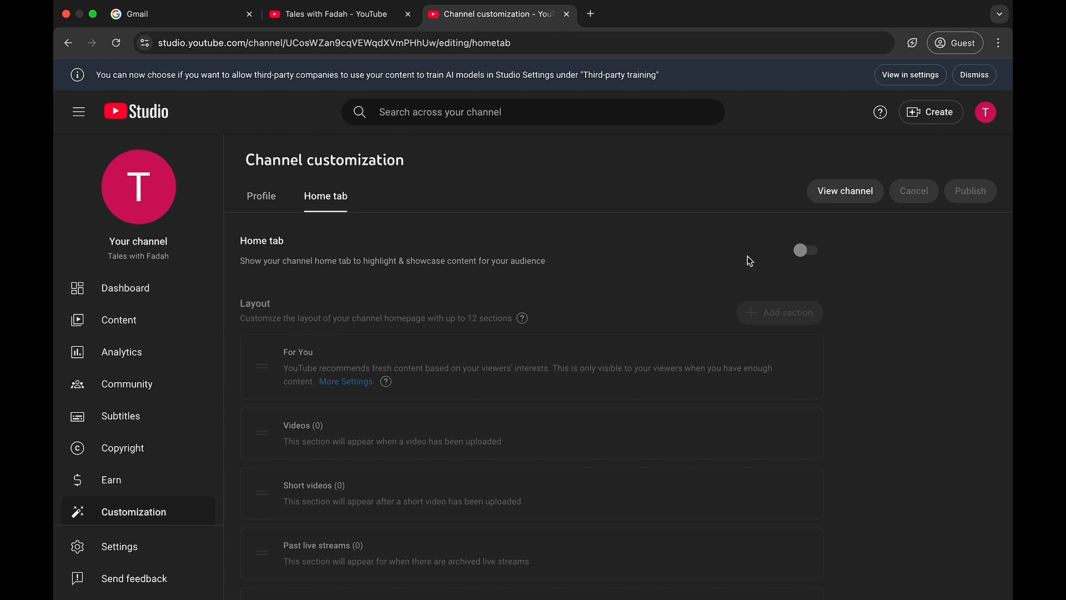
pyautogui.click(801, 253)
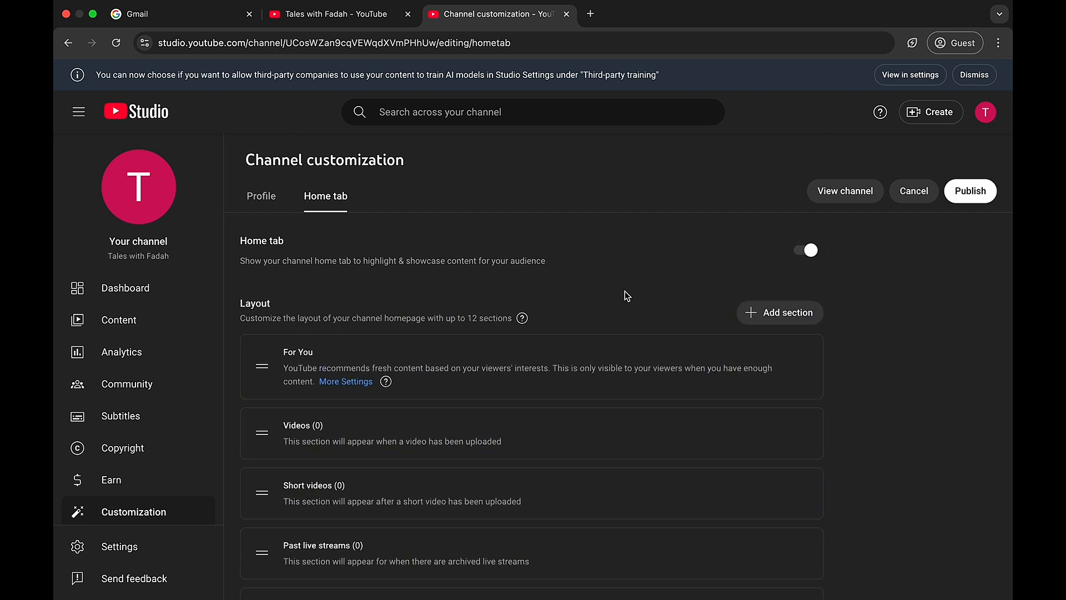
# - Add a Subscriptions section to the channel homepage layout
pyautogui.scroll(-3, 625, 291)
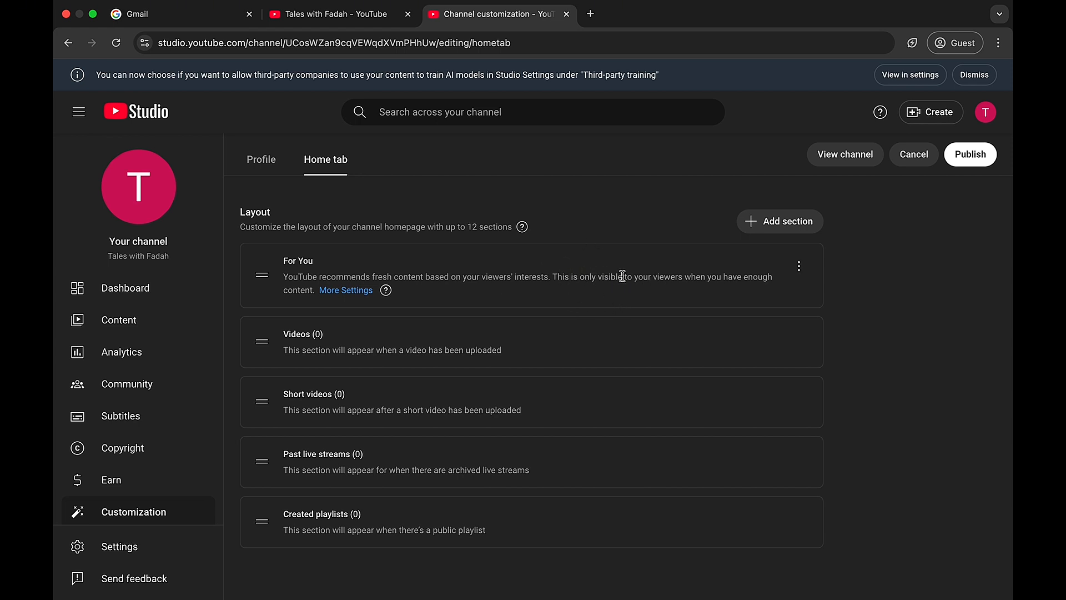
pyautogui.scroll(-1, 586, 287)
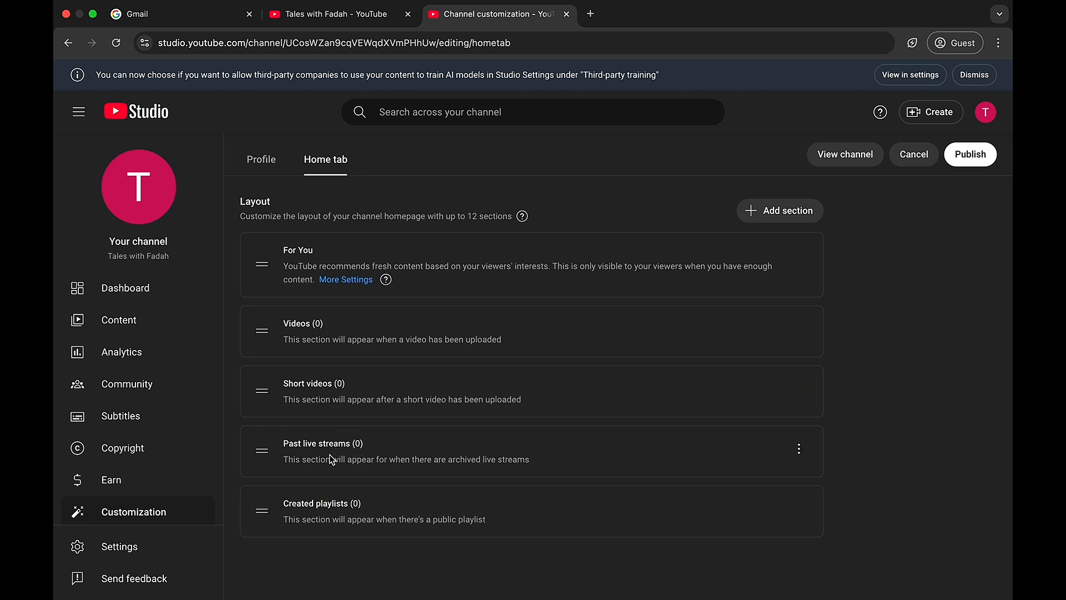
pyautogui.click(783, 214)
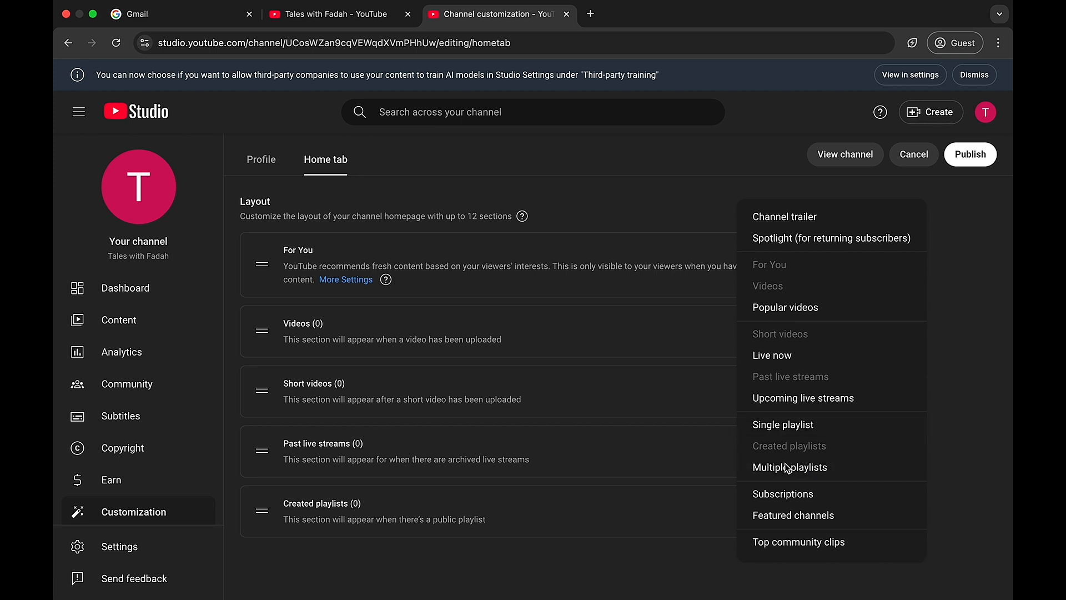
pyautogui.click(801, 495)
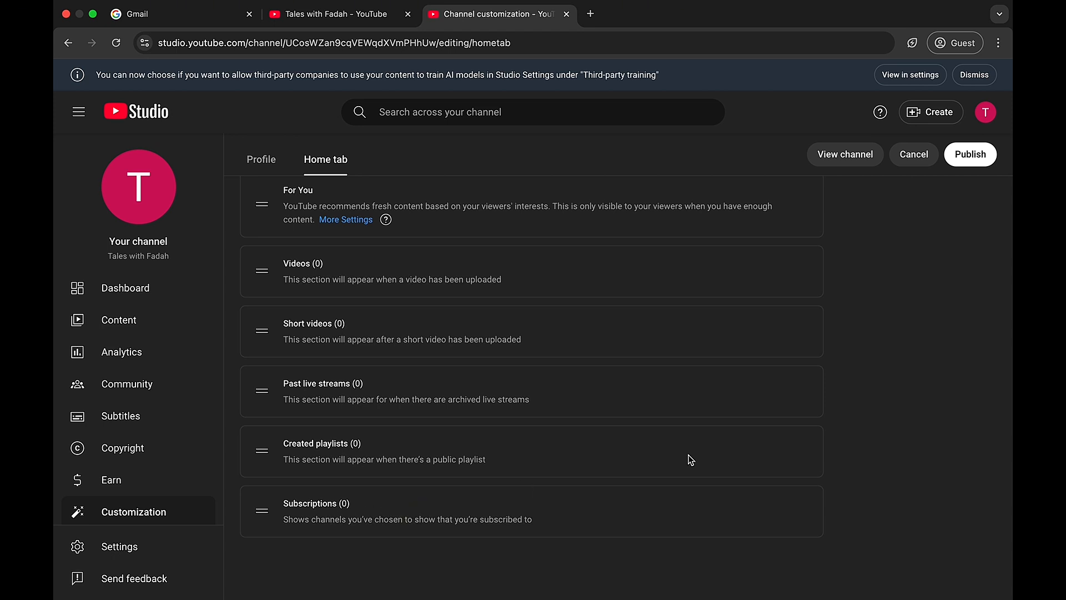
# - Add a Top community clips section to the channel homepage layout and publish the home tab changes
pyautogui.scroll(3, 691, 459)
pyautogui.scroll(1, 690, 459)
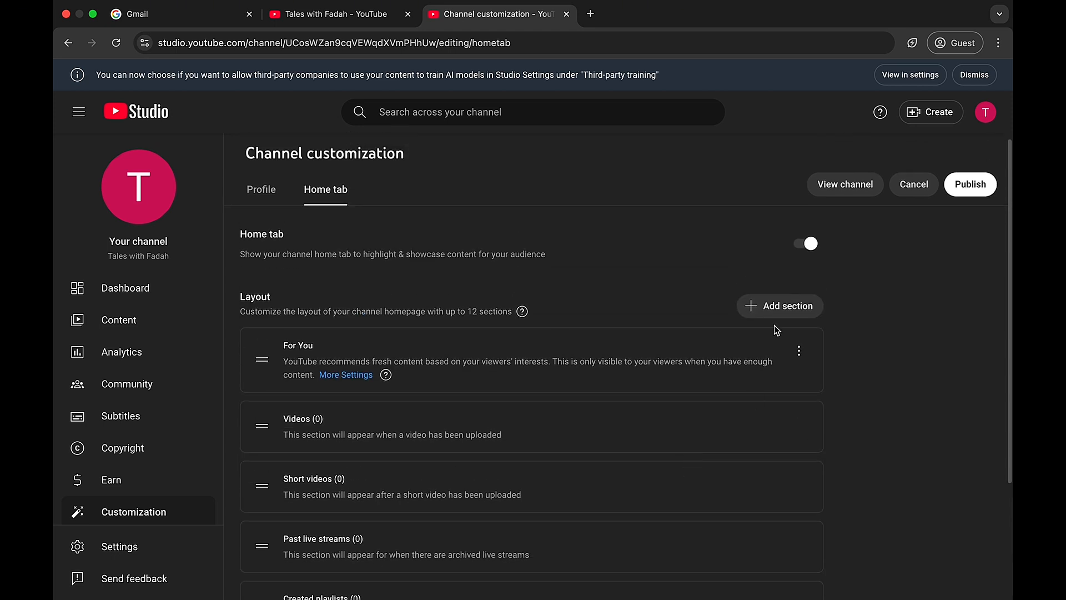
pyautogui.click(779, 310)
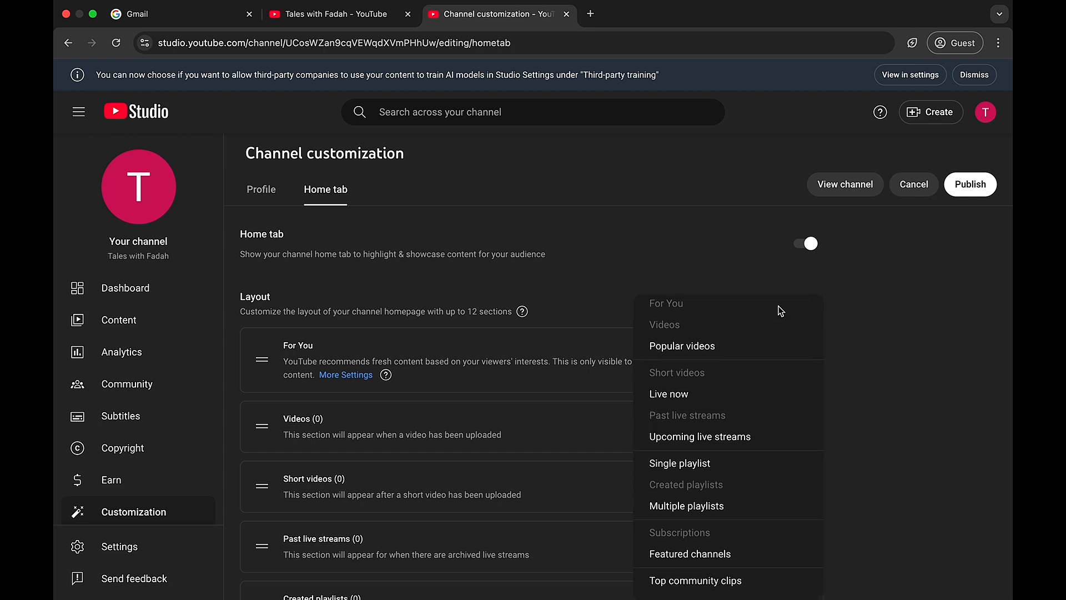
pyautogui.click(718, 581)
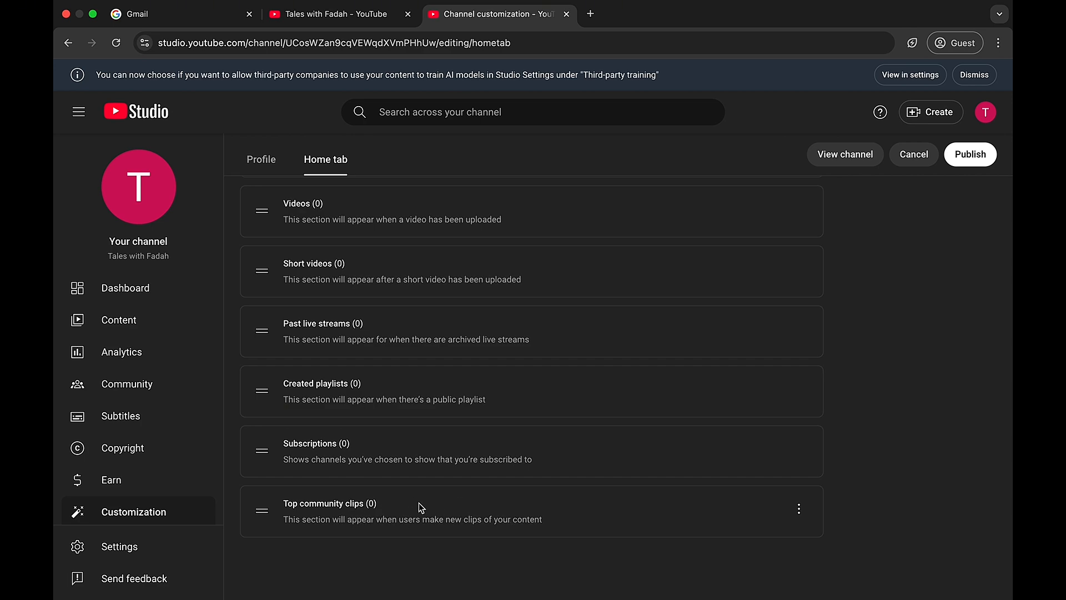
pyautogui.scroll(5, 558, 403)
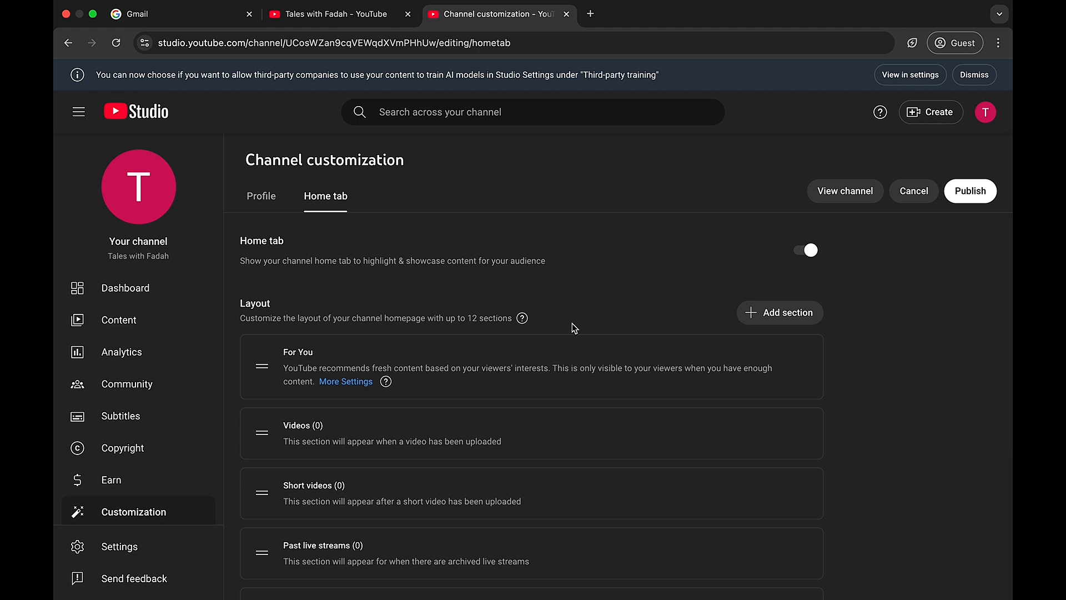
pyautogui.click(983, 192)
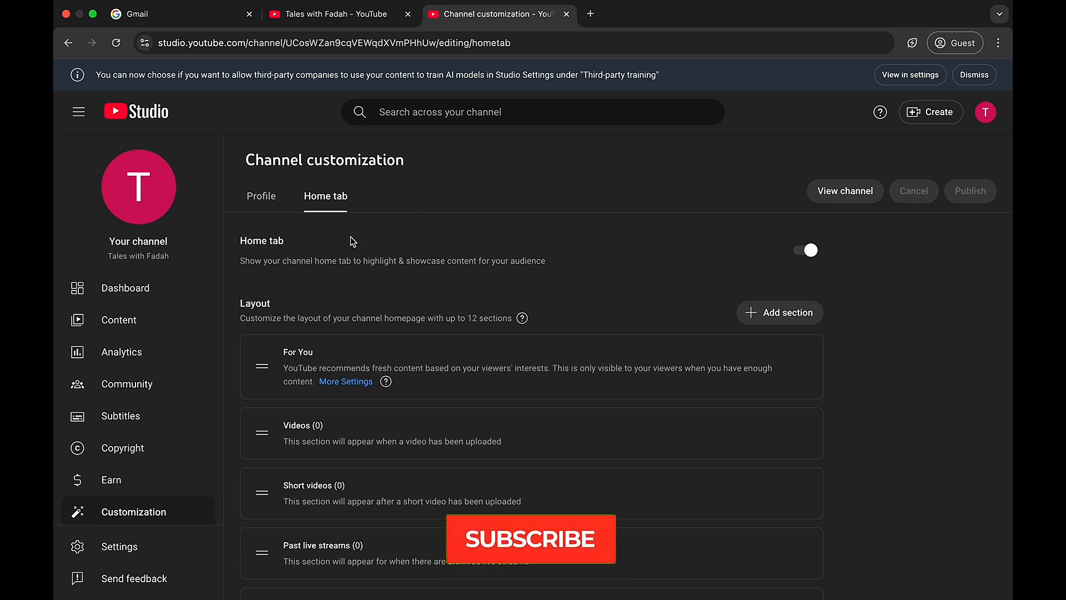
# - Open the Studio settings and look through the default currency options without changing the selection
pyautogui.click(125, 548)
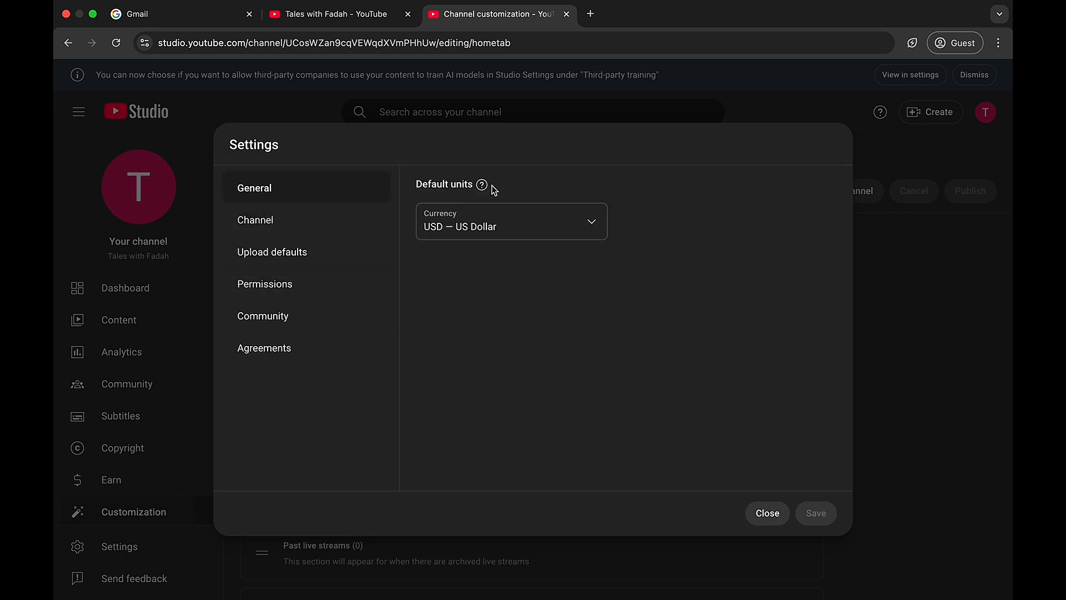
pyautogui.click(550, 228)
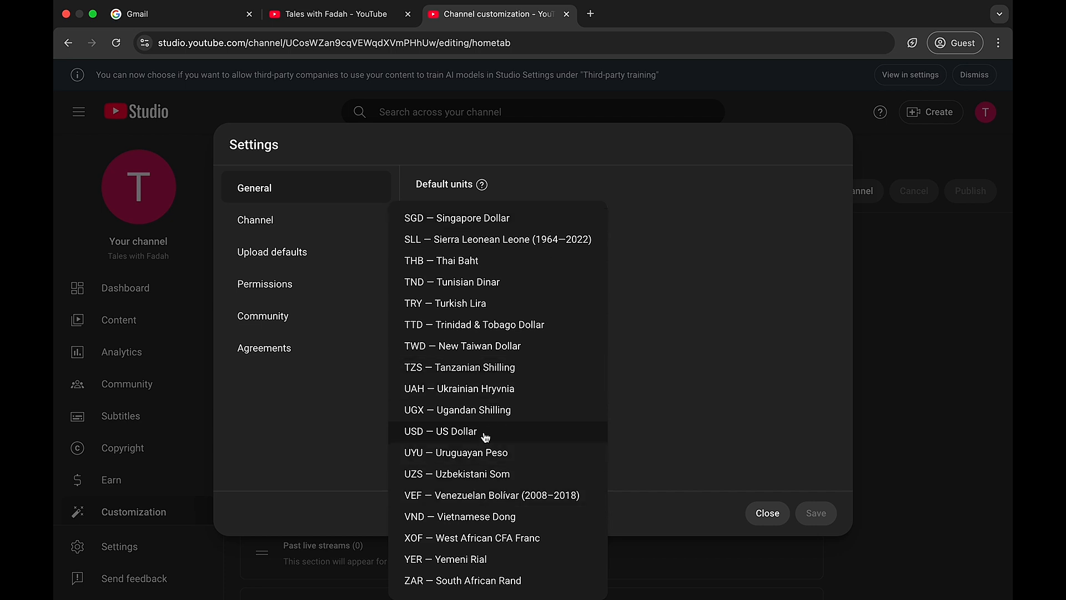
pyautogui.click(700, 326)
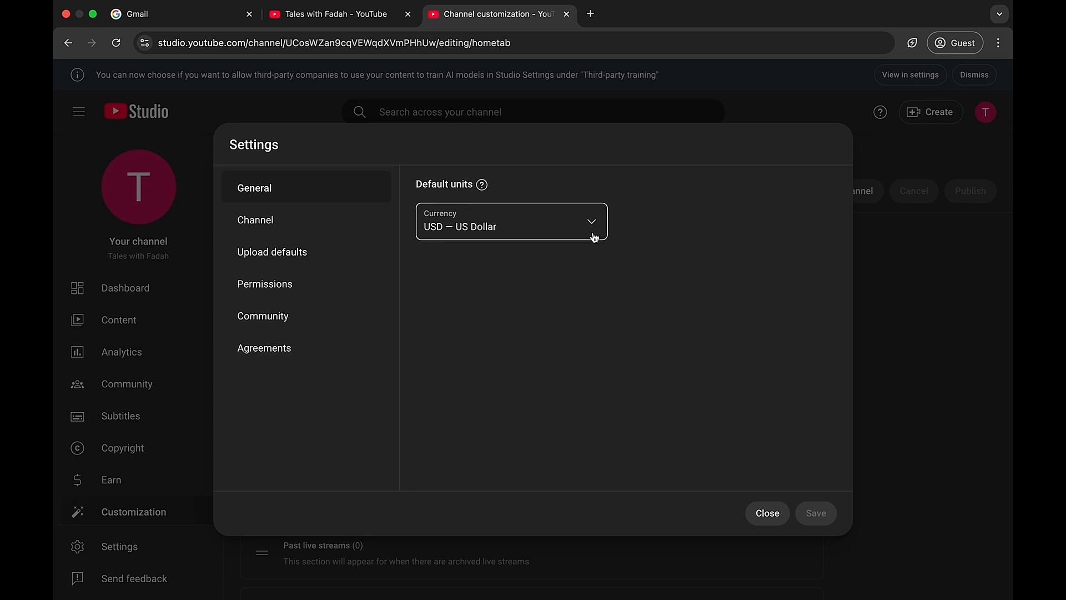
# - Set the country of residence to United States in the channel's basic info settings
pyautogui.click(284, 221)
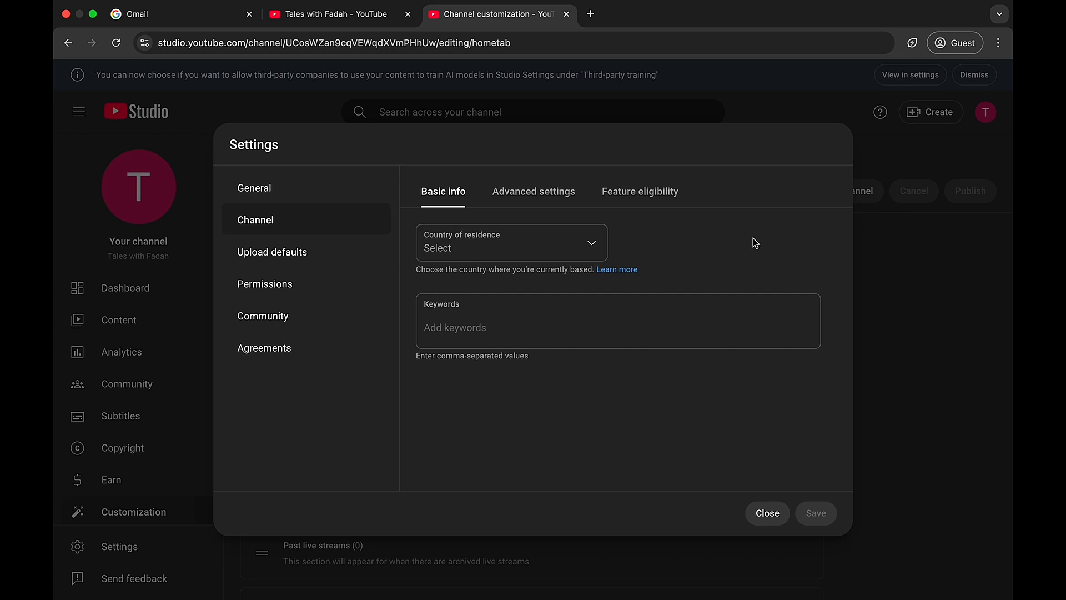
pyautogui.click(587, 247)
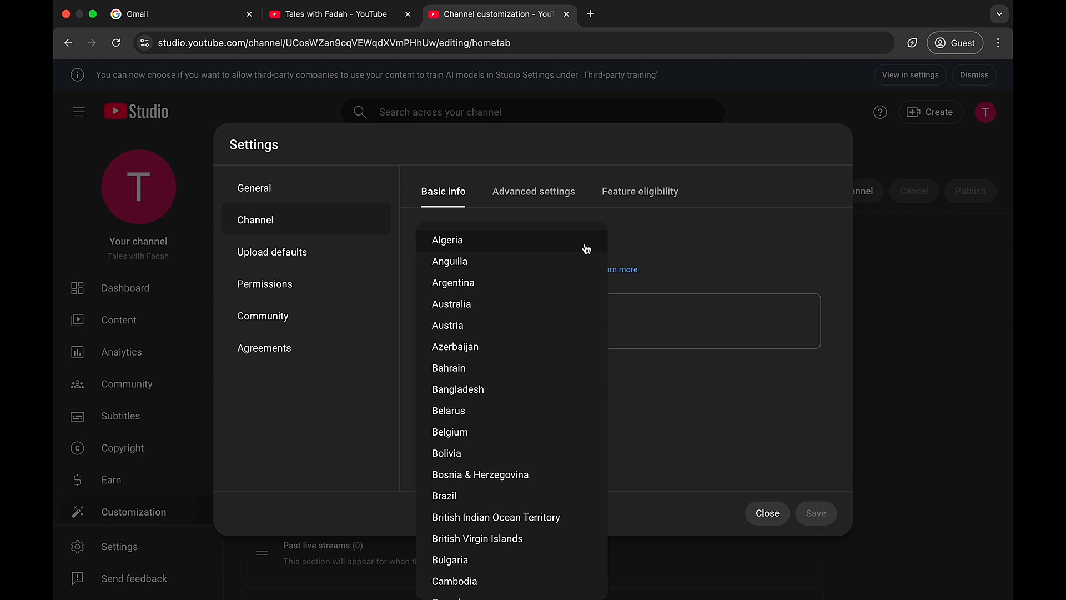
pyautogui.scroll(-20, 519, 444)
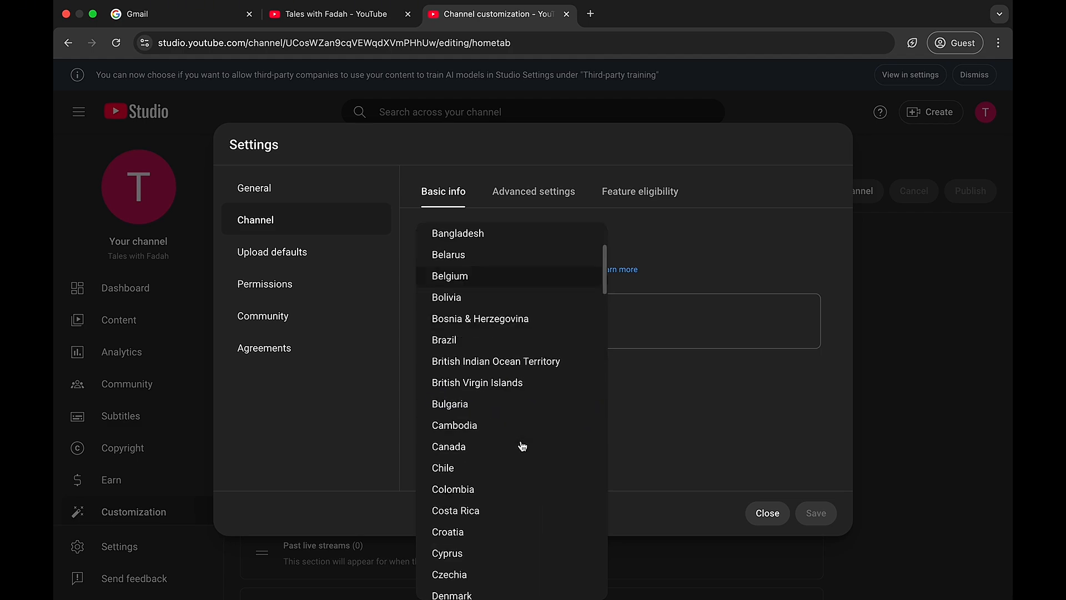
pyautogui.scroll(-20, 521, 446)
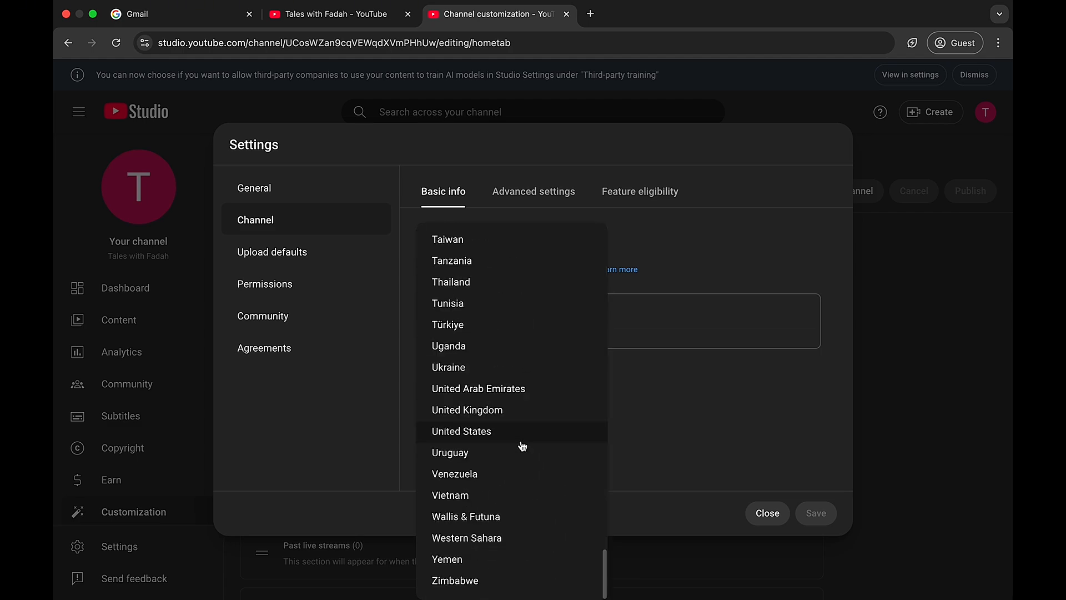
pyautogui.click(486, 433)
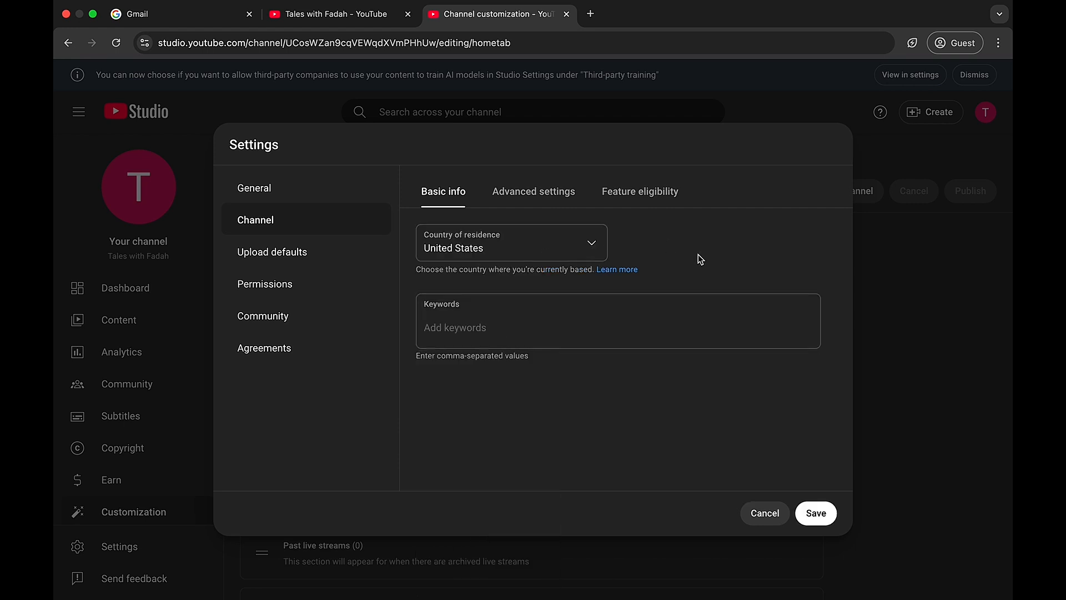
# - Add "story" as a channel keyword and start the second keyword with "ta"
pyautogui.click(451, 326)
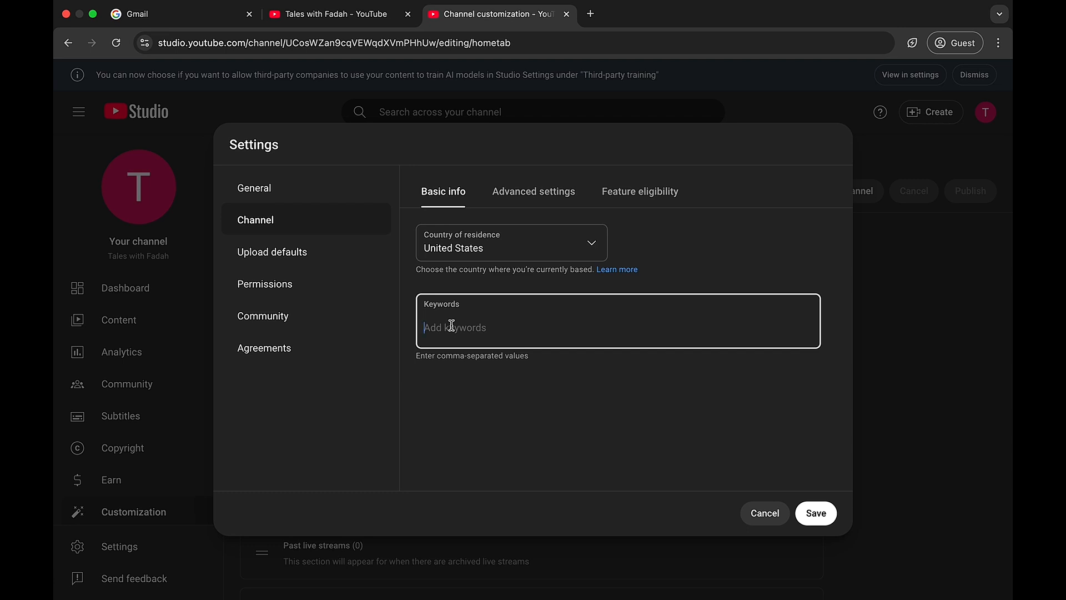
pyautogui.write('story')
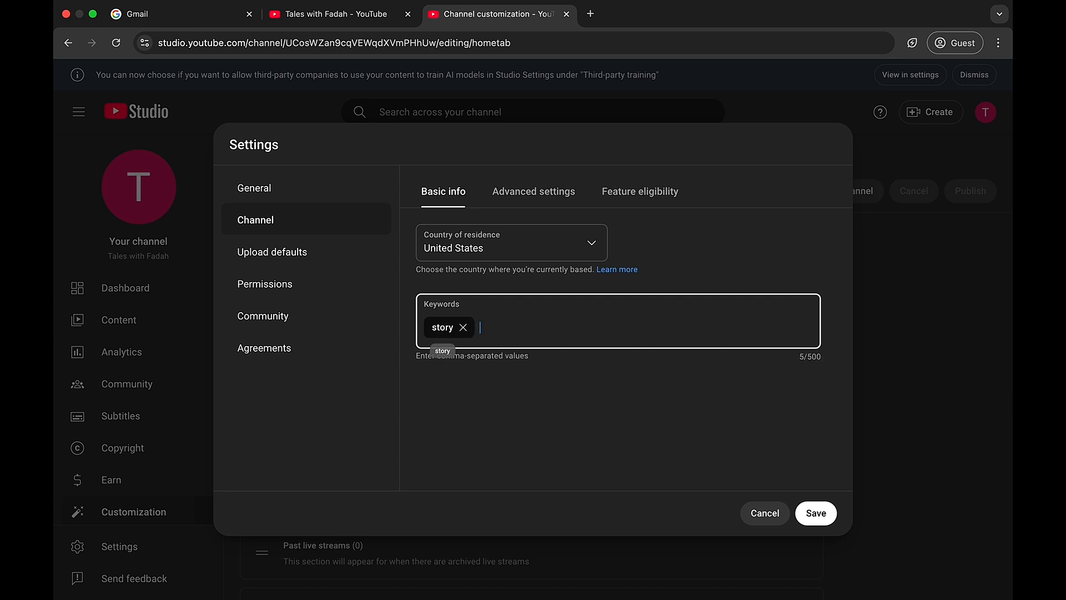
pyautogui.write('taes')
pyautogui.press('BackSpace')
pyautogui.press('BackSpace')
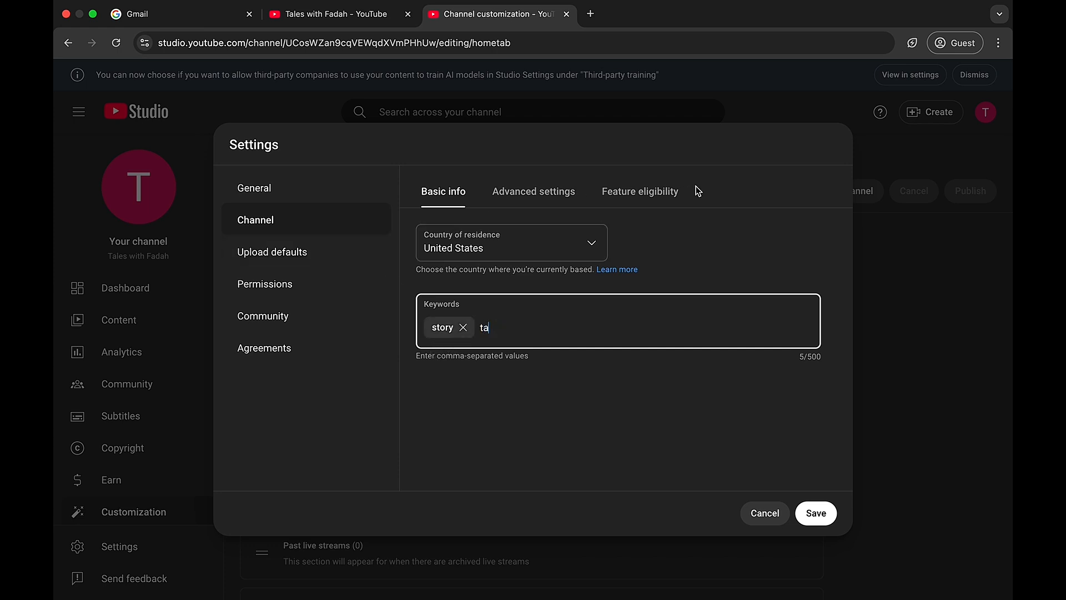
# - Show the macOS Keyboard Viewer and use its on-screen letter l to complete the channel keyword "tales"
pyautogui.moveTo(772, 4)
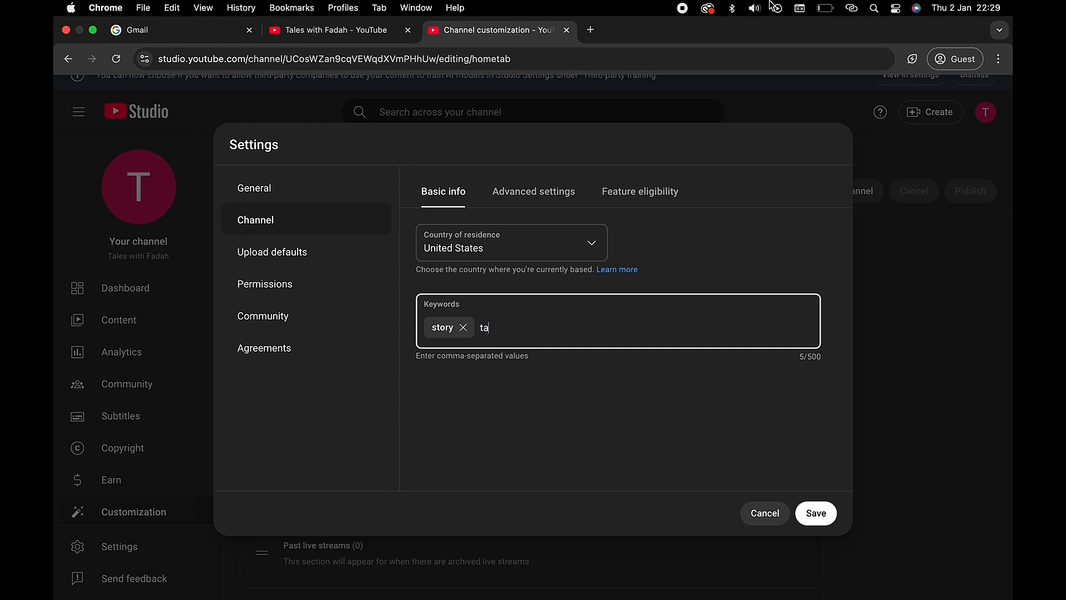
pyautogui.click(800, 8)
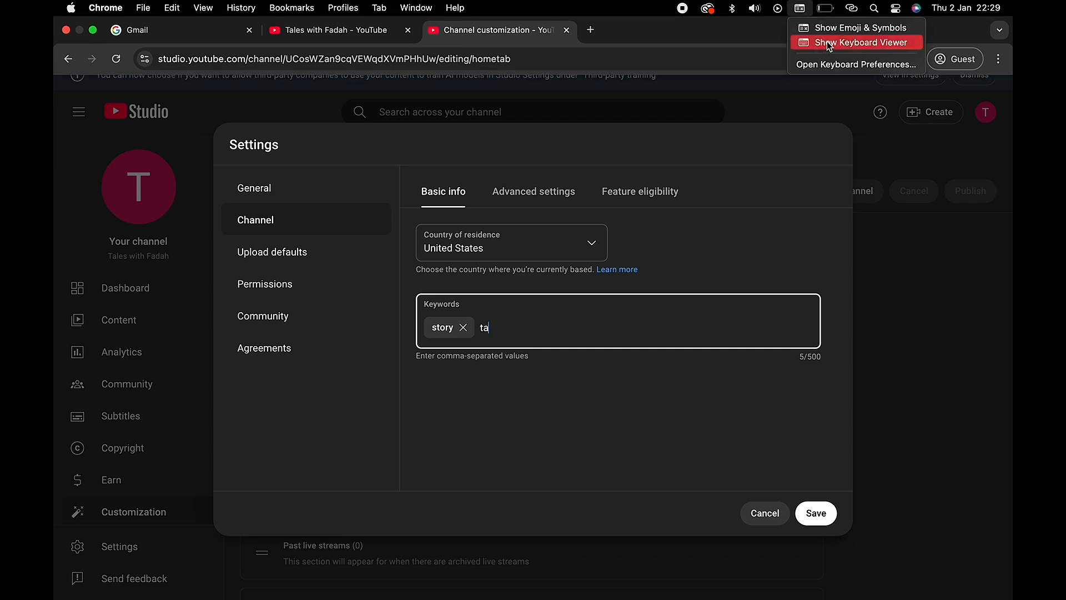
pyautogui.click(827, 43)
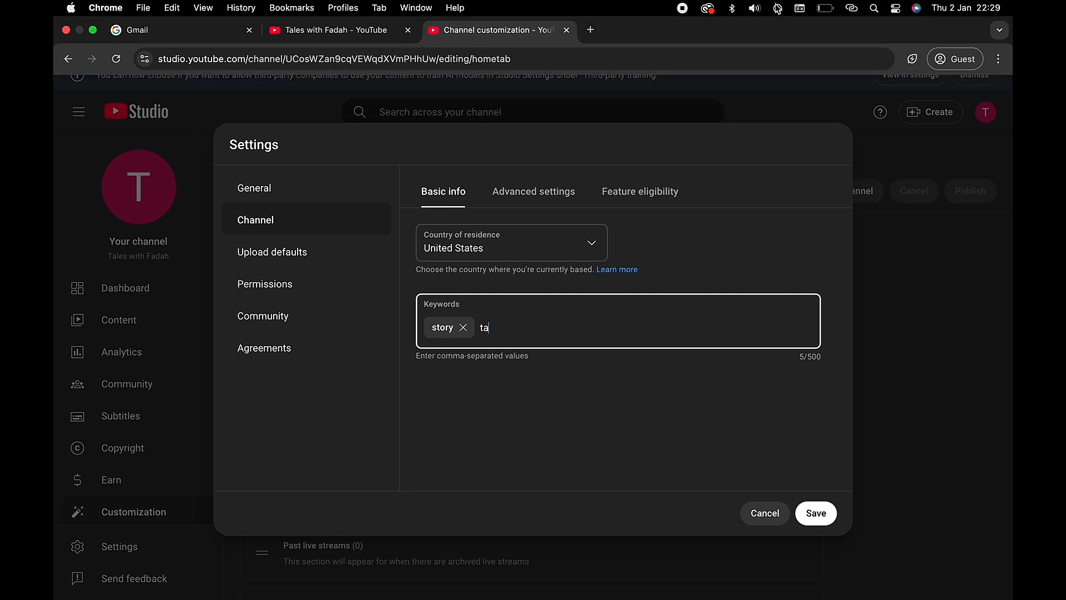
pyautogui.click(777, 8)
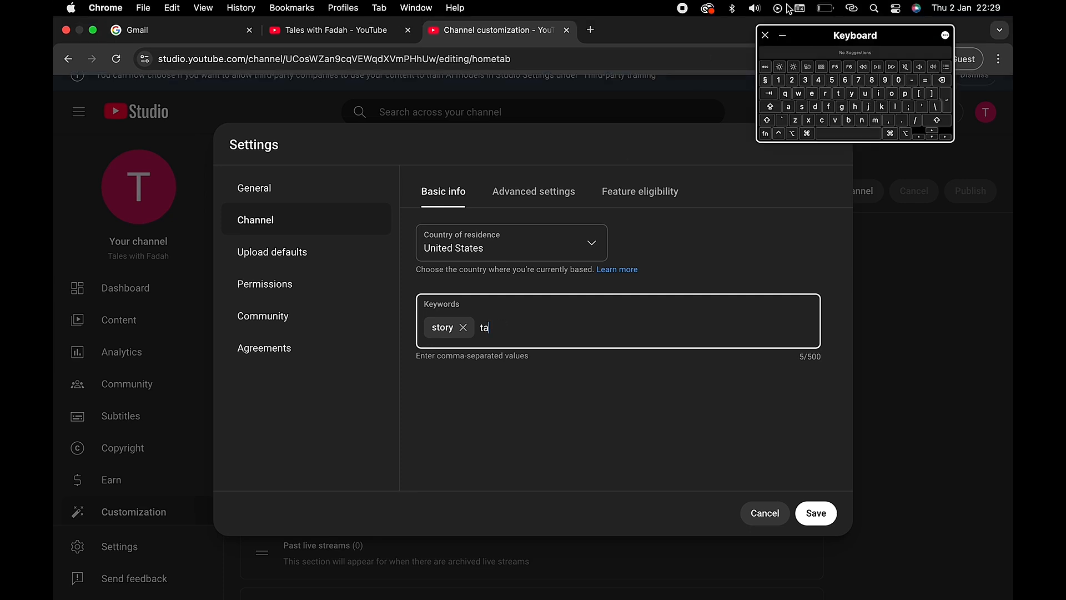
pyautogui.click(896, 108)
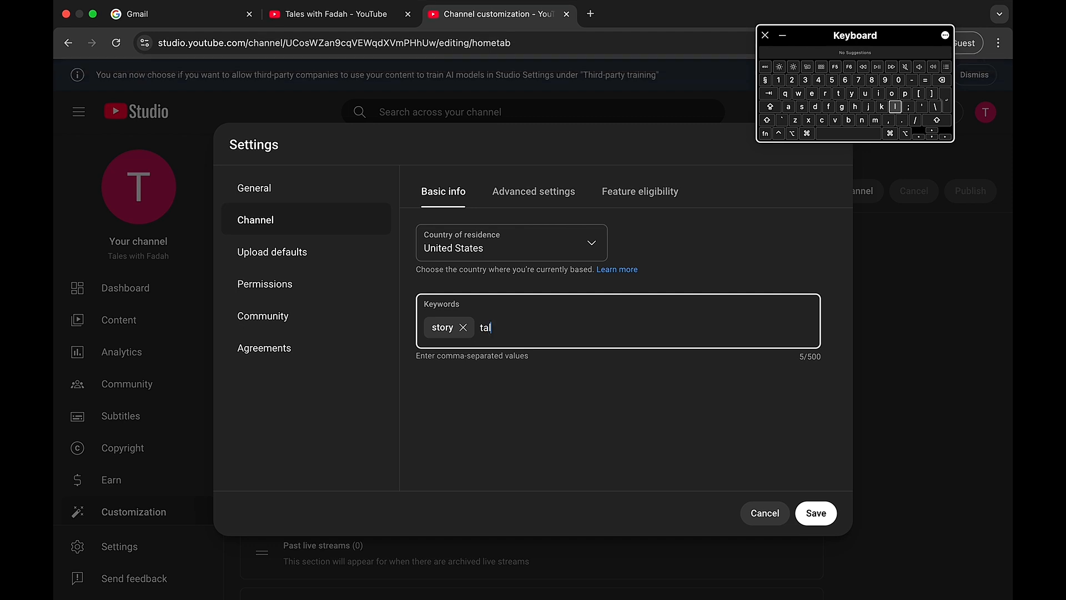
pyautogui.write('es,')
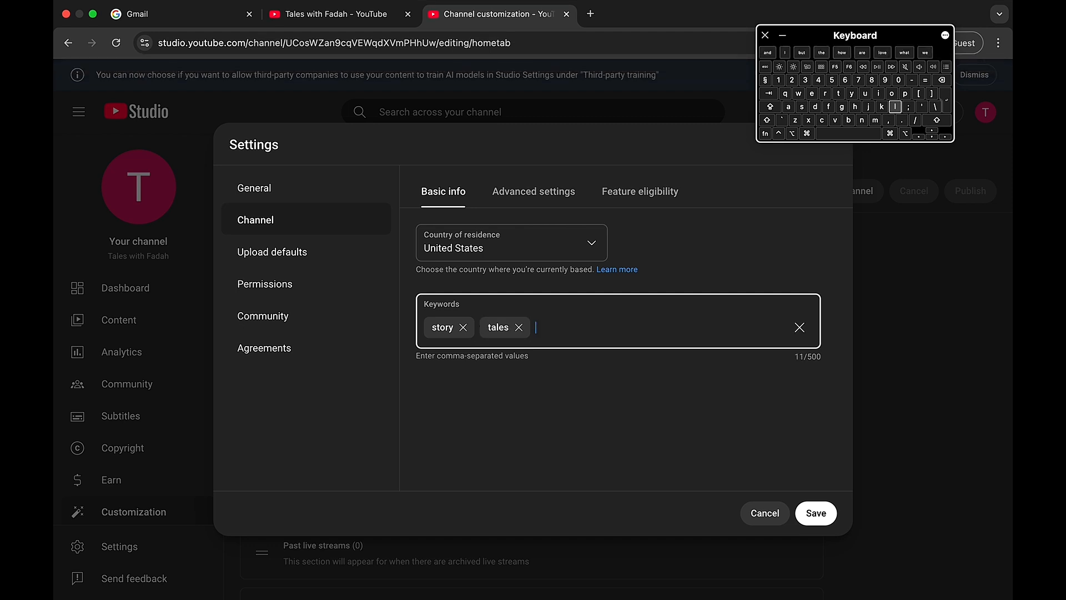
# - Add "fiction" as a channel keyword, minimize the on-screen keyboard and save the channel settings
pyautogui.write('fiction')
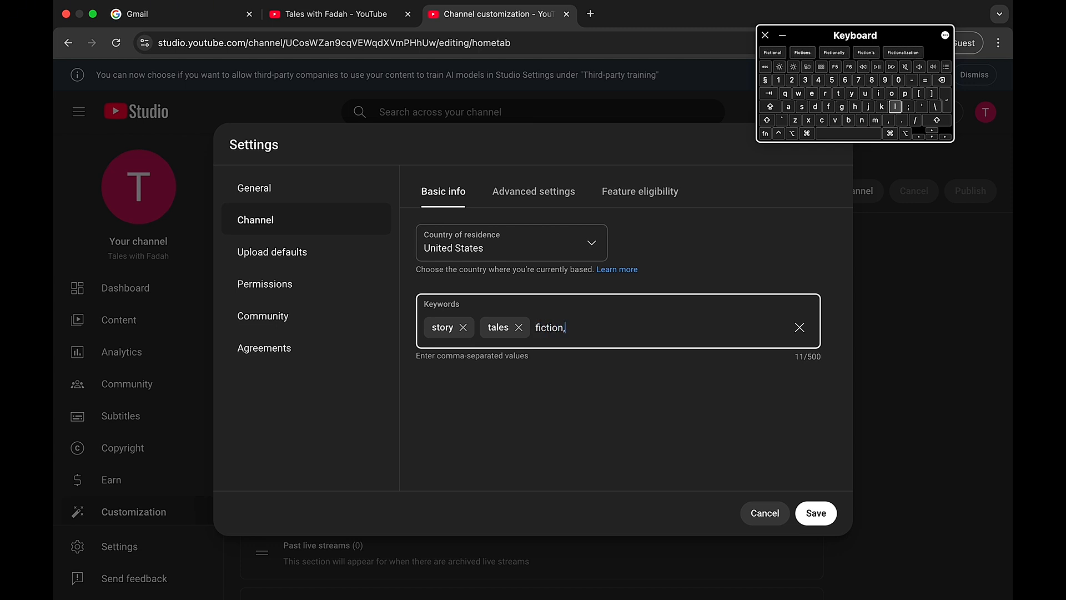
pyautogui.write(',')
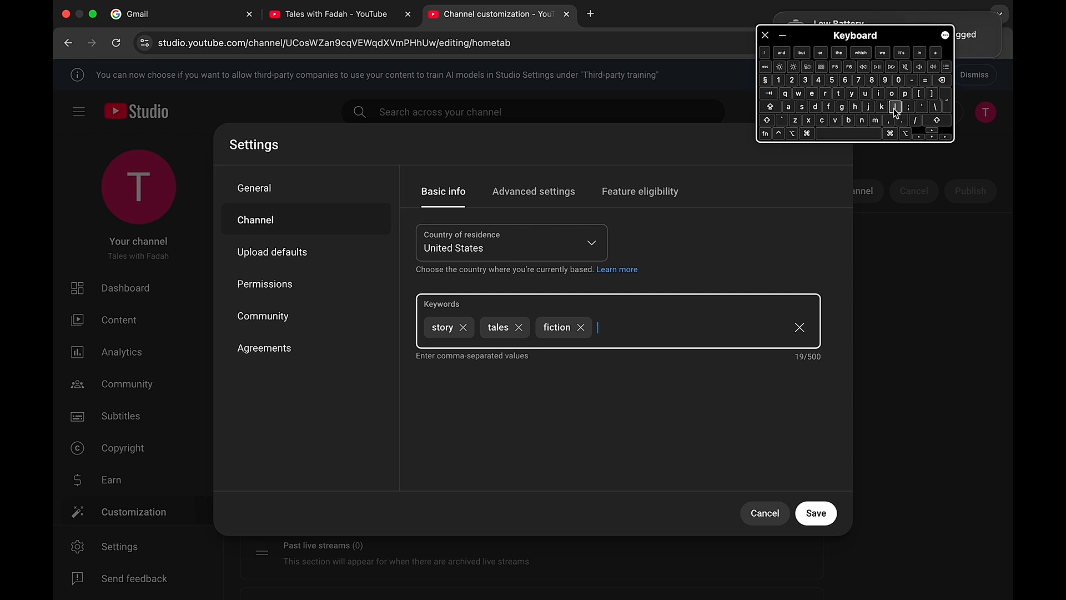
pyautogui.click(782, 36)
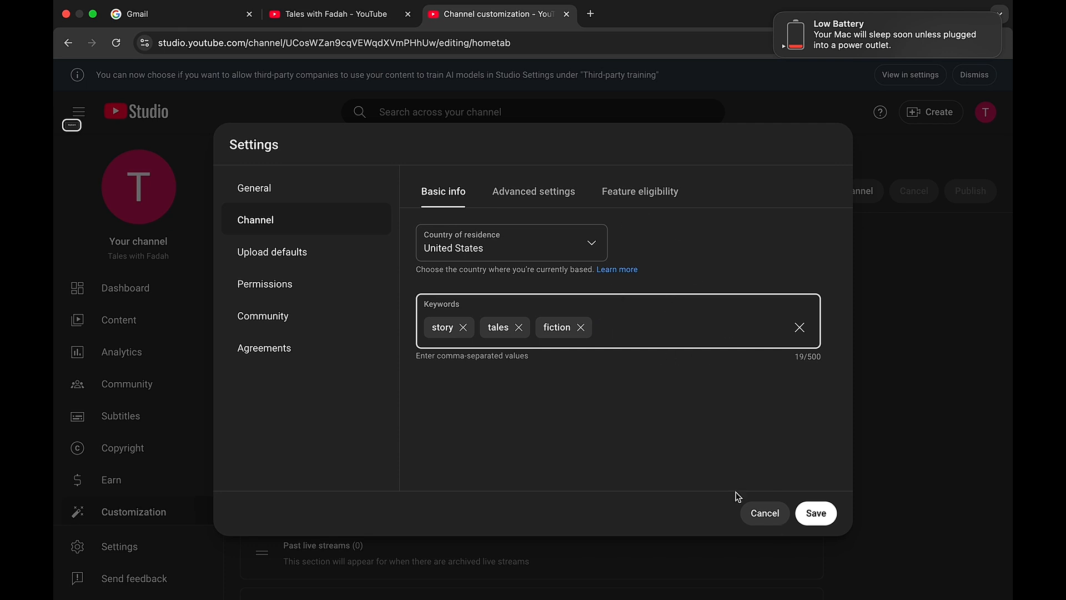
pyautogui.click(816, 515)
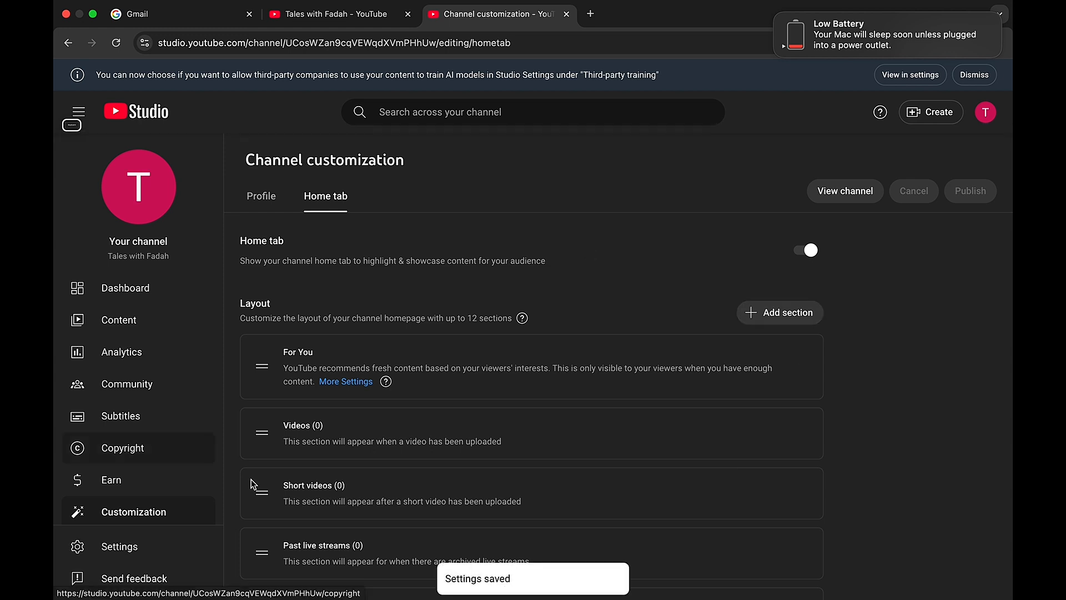
# - Reopen the Studio settings and review the channel's advanced options for audience, Google Ads linking, captions, advertisements, clips and third-party training
pyautogui.click(122, 548)
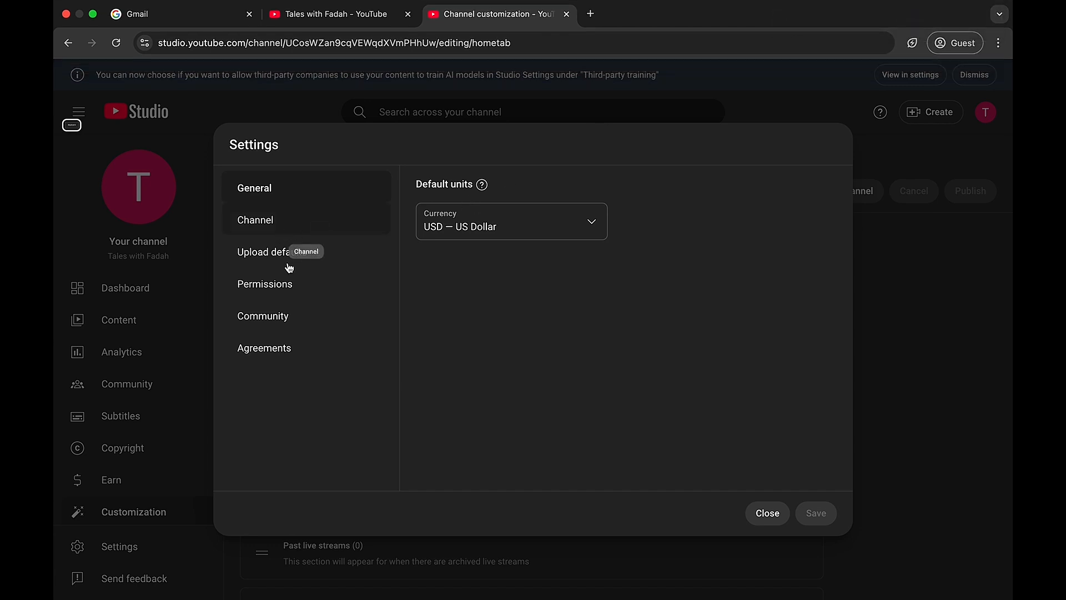
pyautogui.click(279, 231)
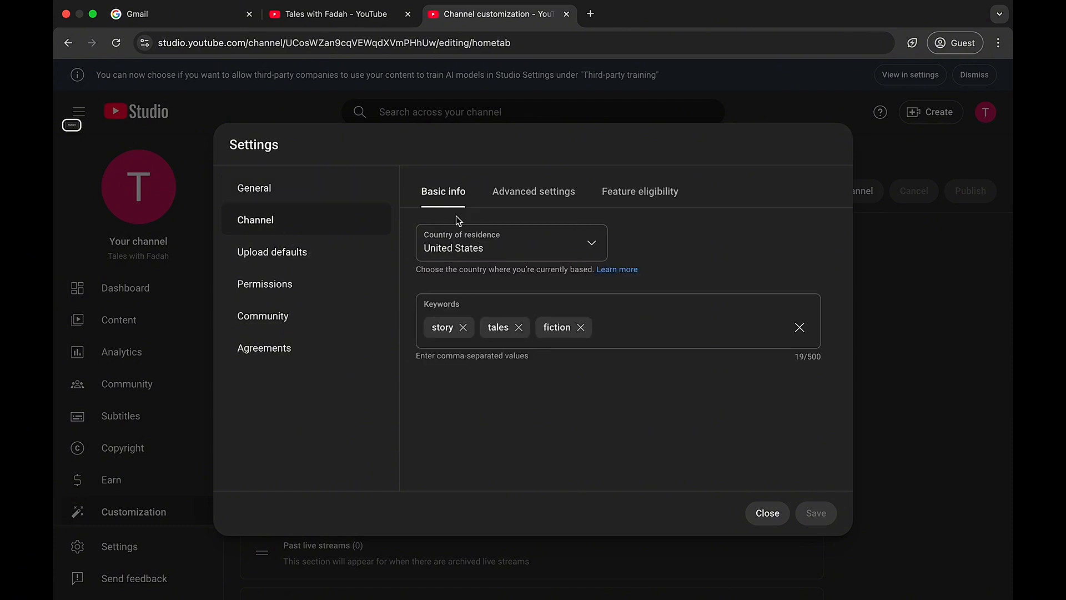
pyautogui.click(534, 192)
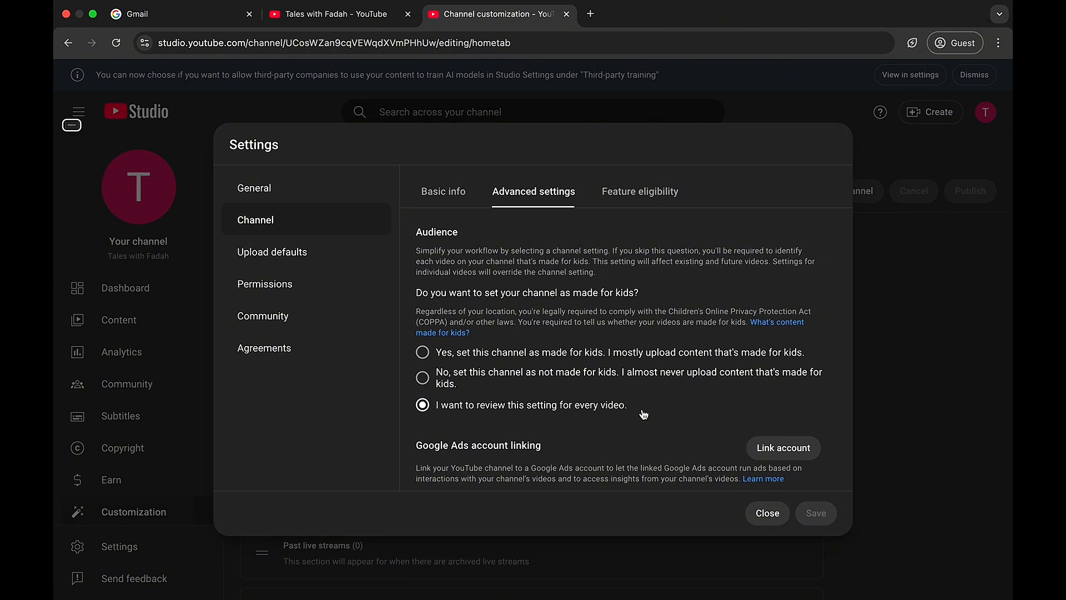
pyautogui.scroll(-3, 643, 413)
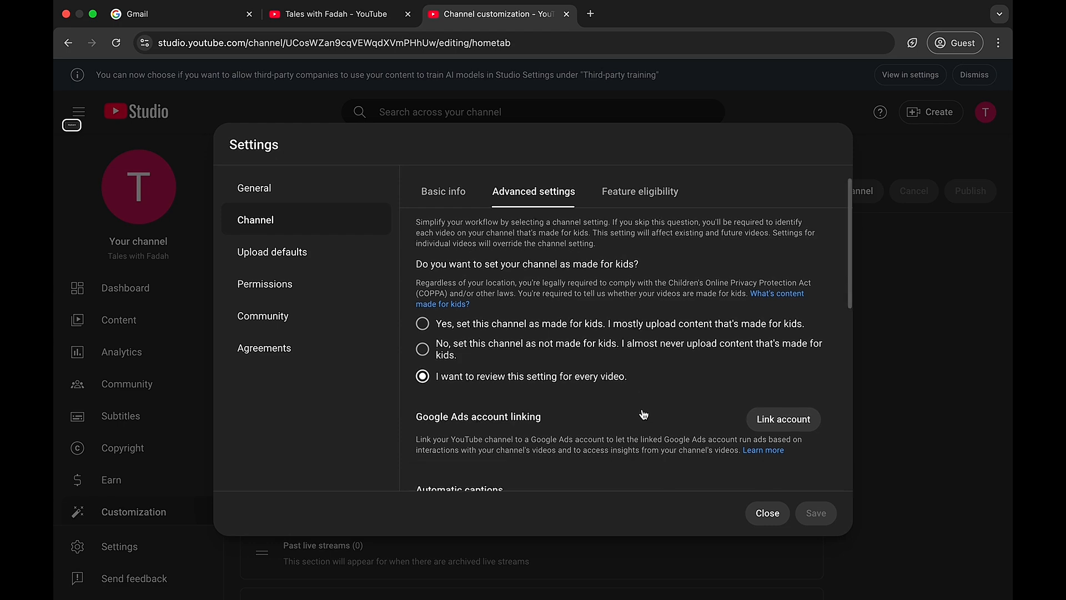
pyautogui.scroll(-5, 643, 413)
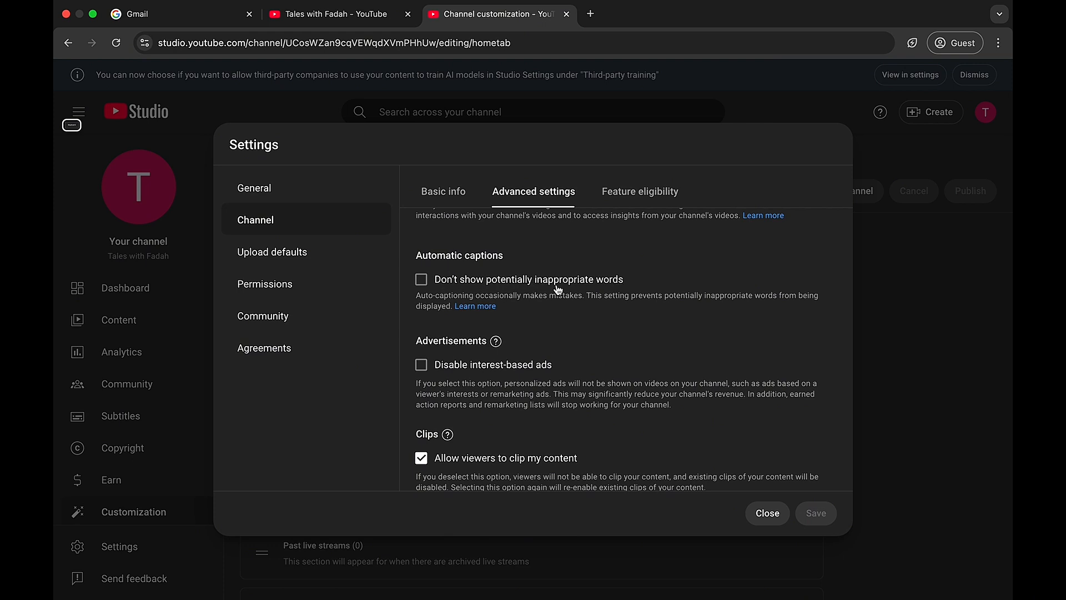
pyautogui.scroll(-2, 625, 365)
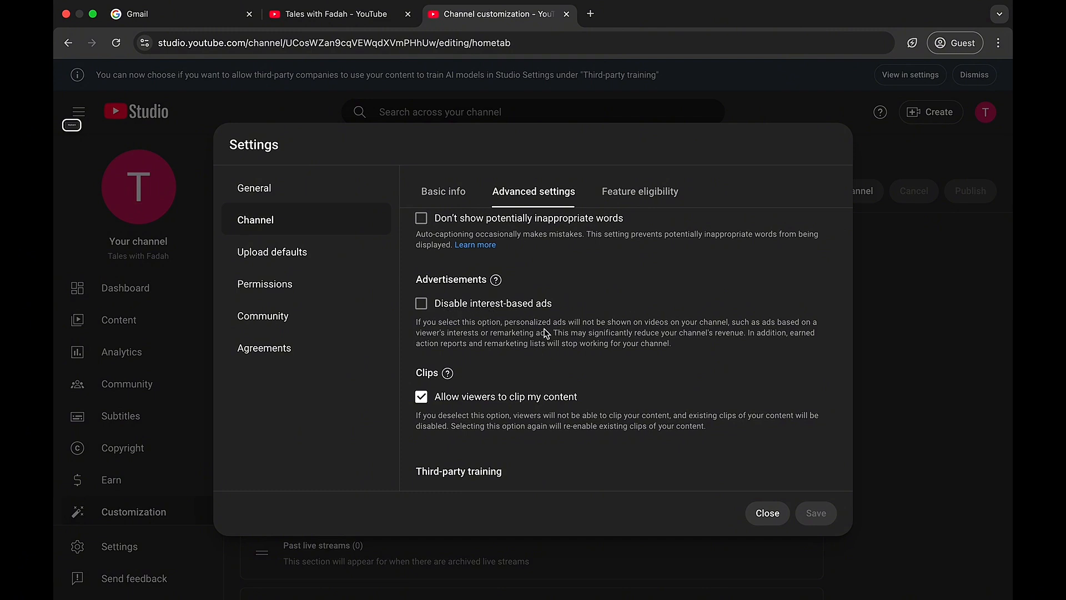
pyautogui.scroll(-5, 600, 382)
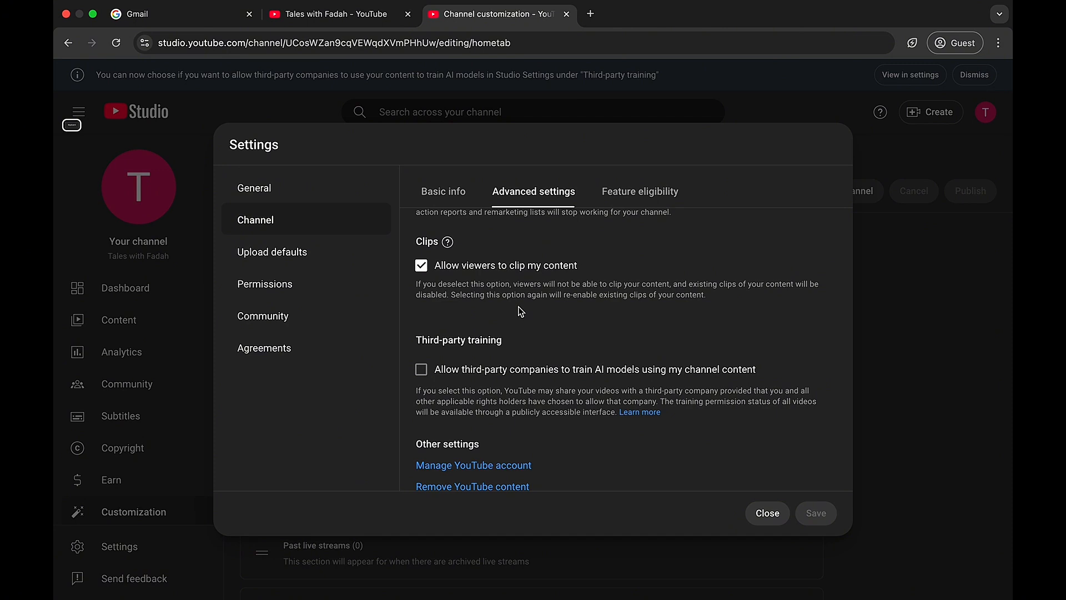
pyautogui.scroll(-1, 521, 311)
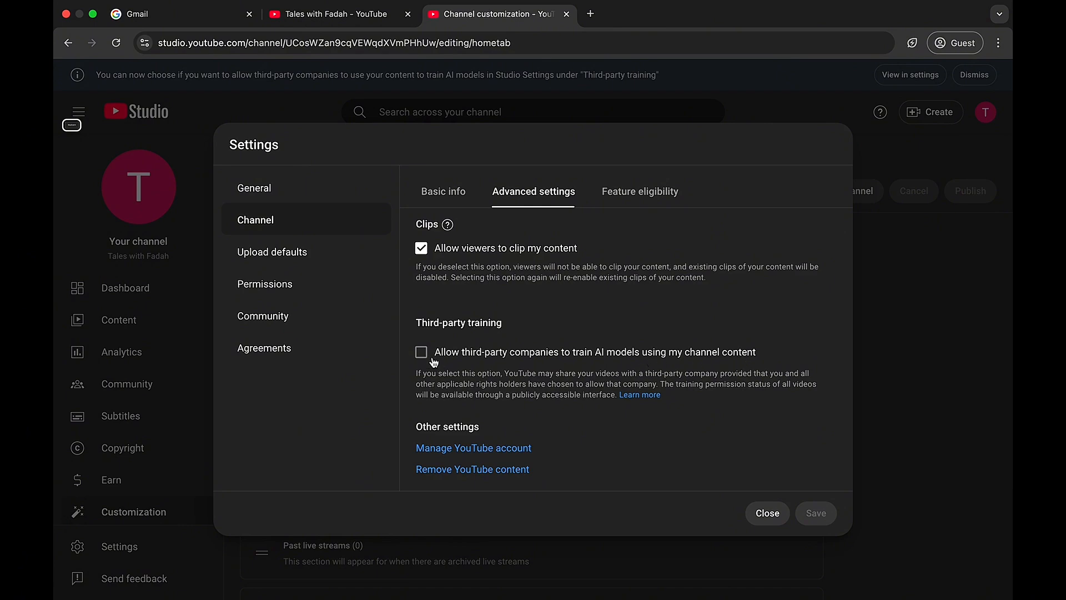
pyautogui.scroll(10, 531, 358)
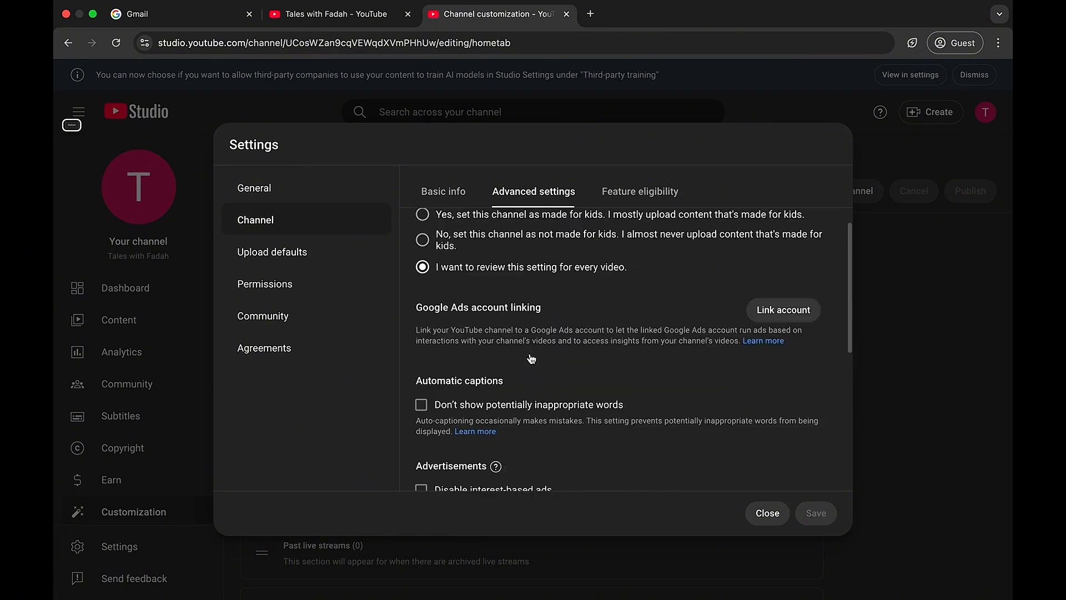
# - Examine the channel's feature eligibility, reading the included features and requirements for the standard, intermediate and advanced levels
pyautogui.click(659, 197)
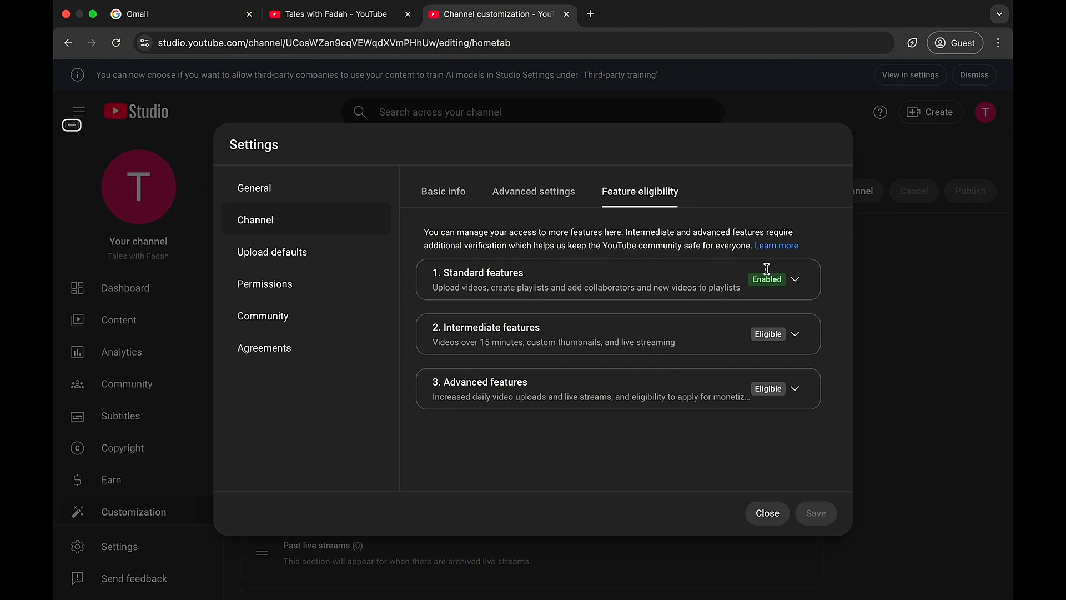
pyautogui.click(796, 280)
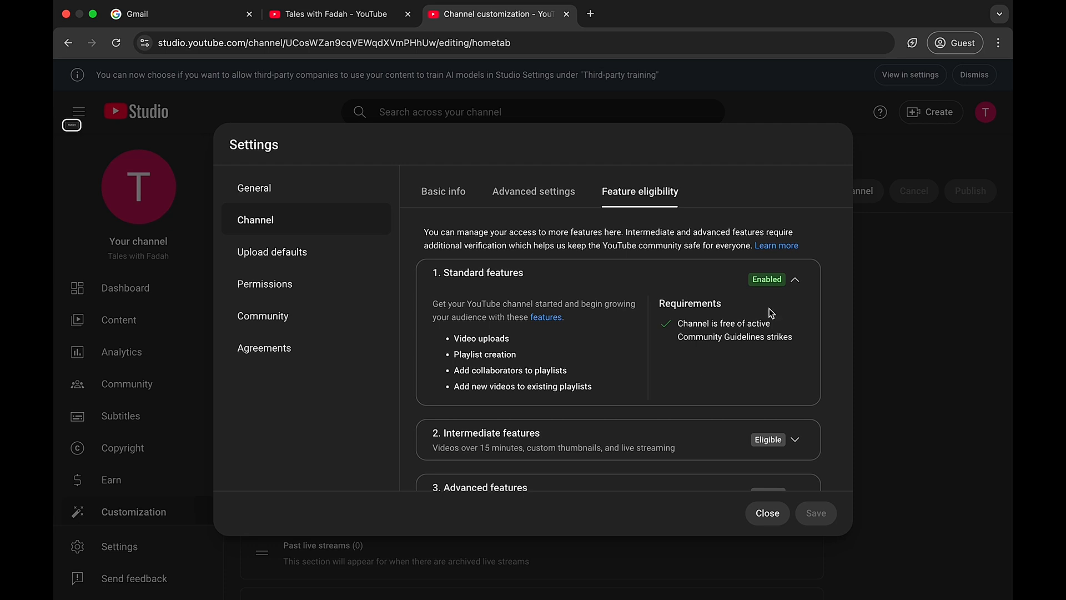
pyautogui.click(797, 281)
pyautogui.click(797, 281)
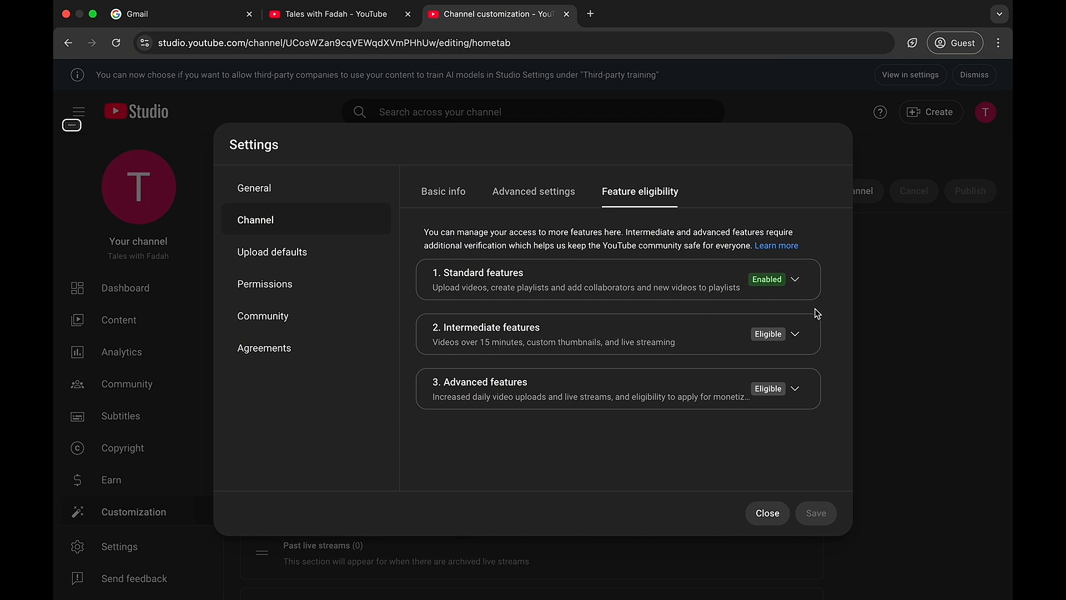
pyautogui.click(795, 335)
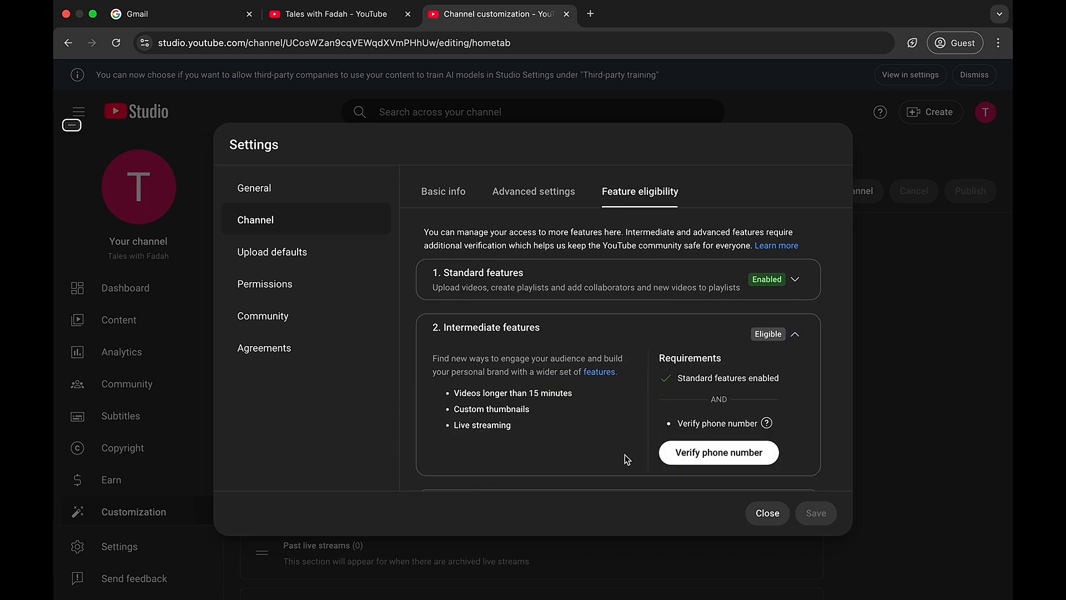
pyautogui.moveTo(721, 422)
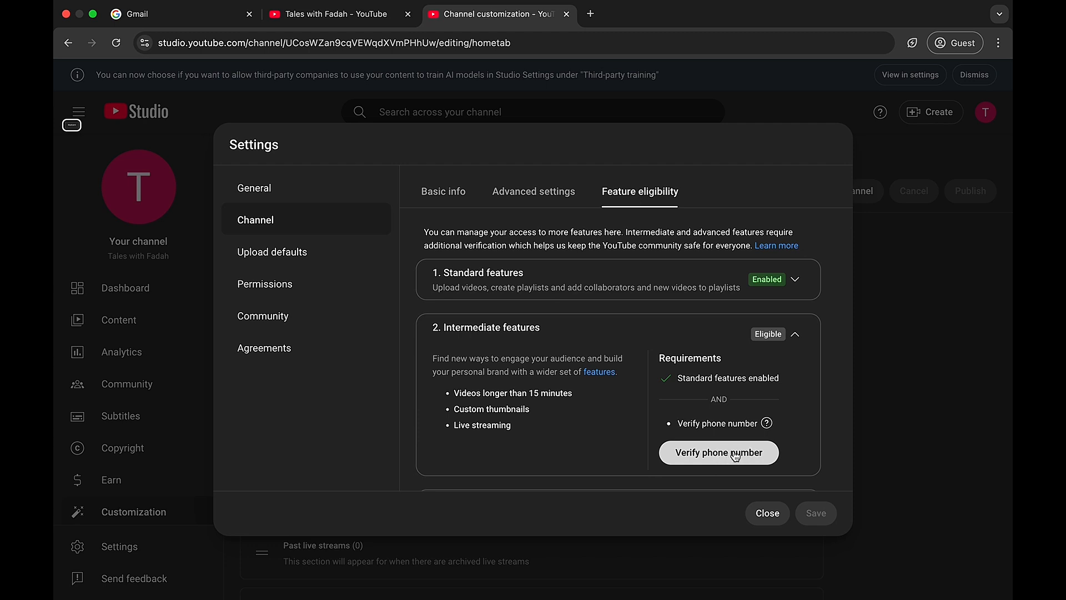
pyautogui.click(796, 335)
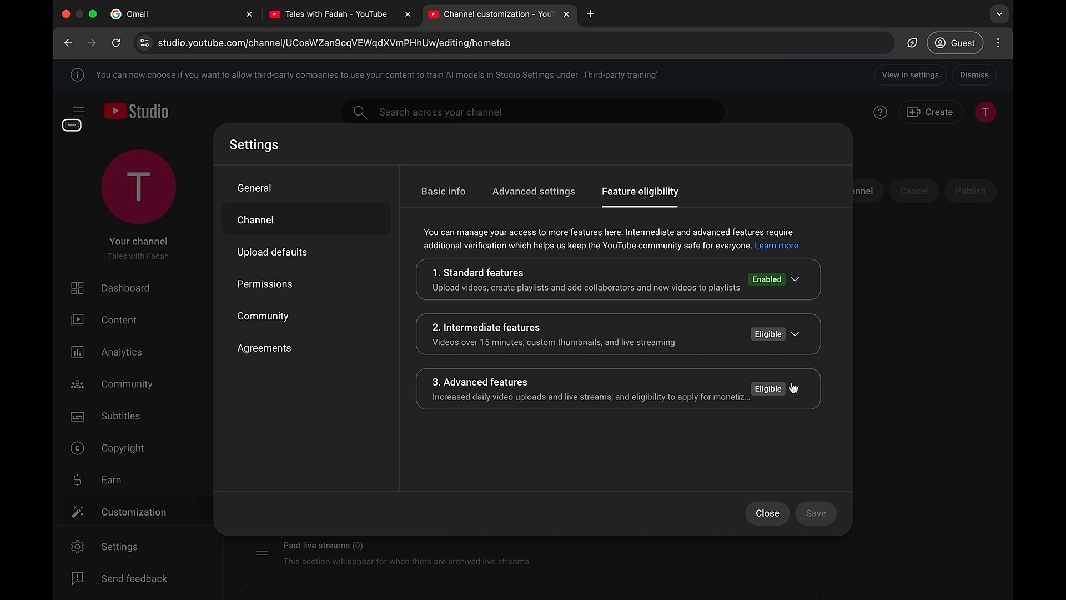
pyautogui.click(794, 388)
pyautogui.scroll(-2, 672, 410)
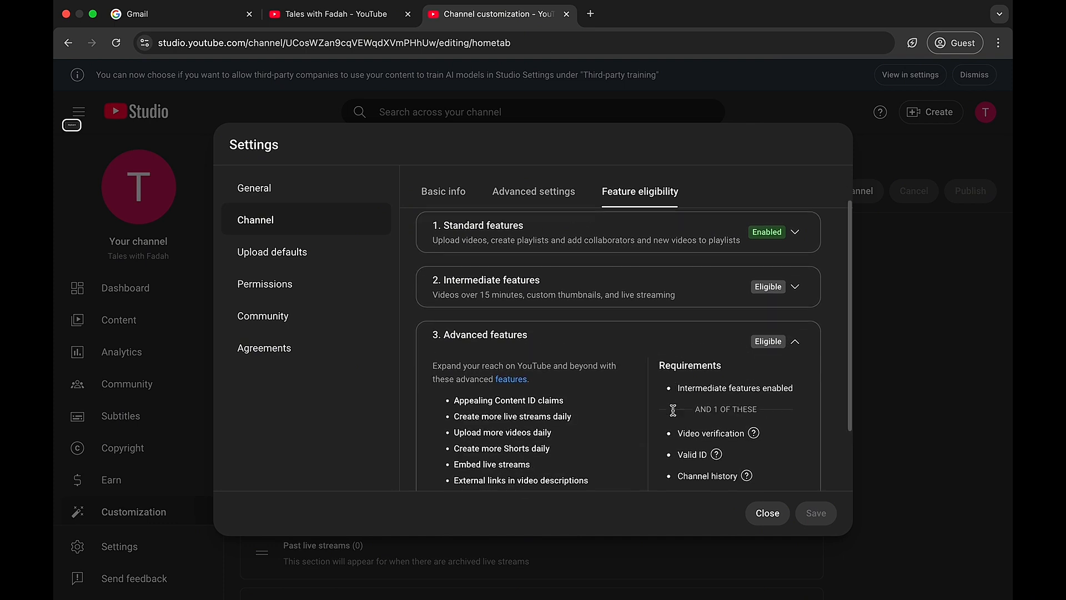
pyautogui.scroll(-3, 673, 410)
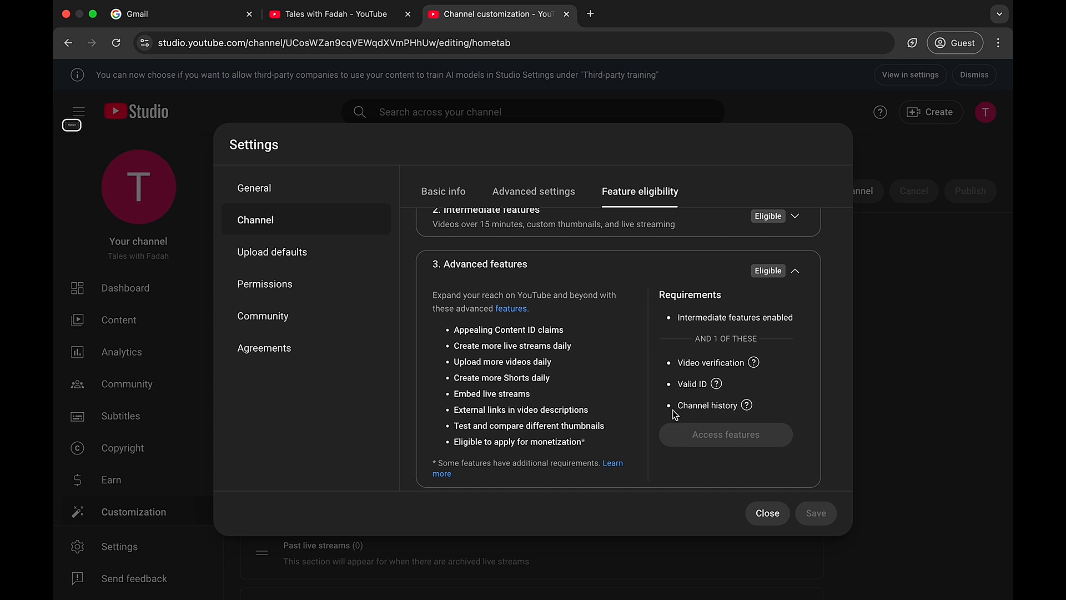
# - Read the help on the valid ID, video verification and channel history requirements for advanced features, then collapse that section
pyautogui.moveTo(716, 385)
pyautogui.moveTo(752, 364)
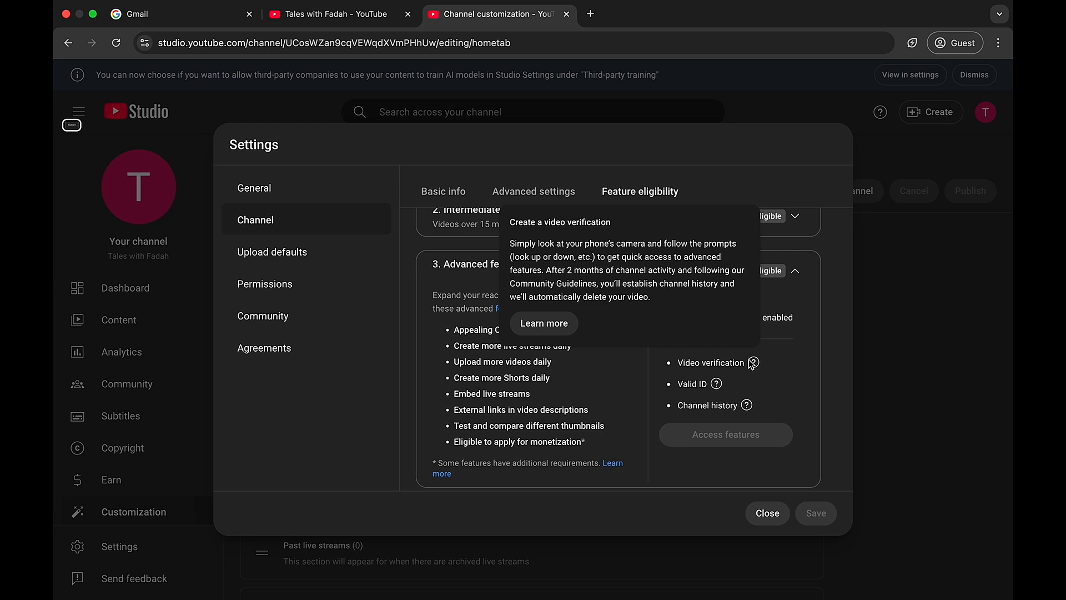
pyautogui.moveTo(748, 408)
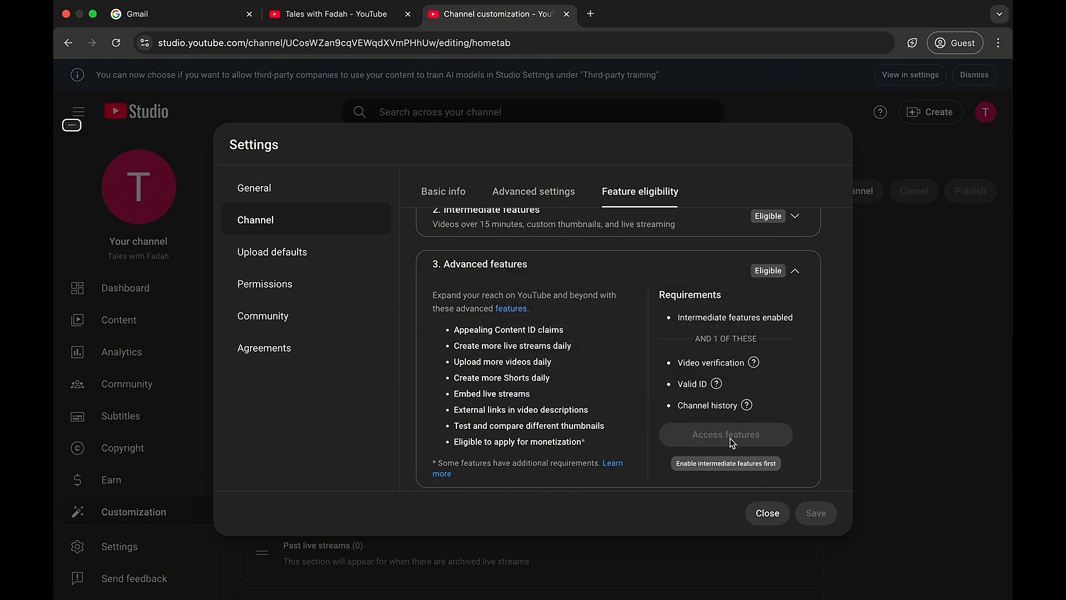
pyautogui.click(795, 273)
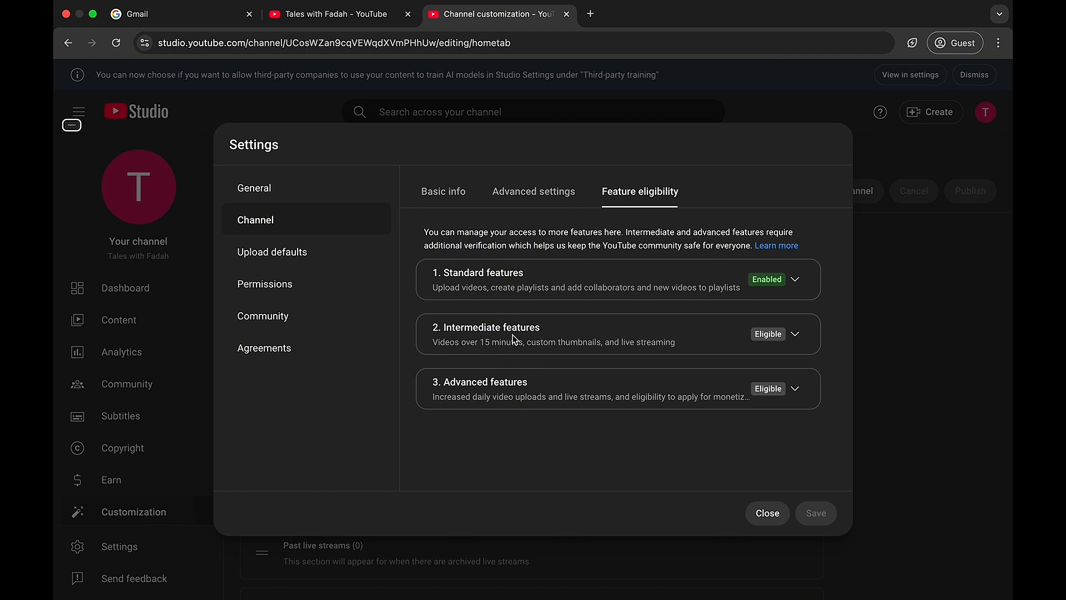
# - Review the basic upload defaults for new videos, covering title, description, visibility and tags
pyautogui.click(320, 258)
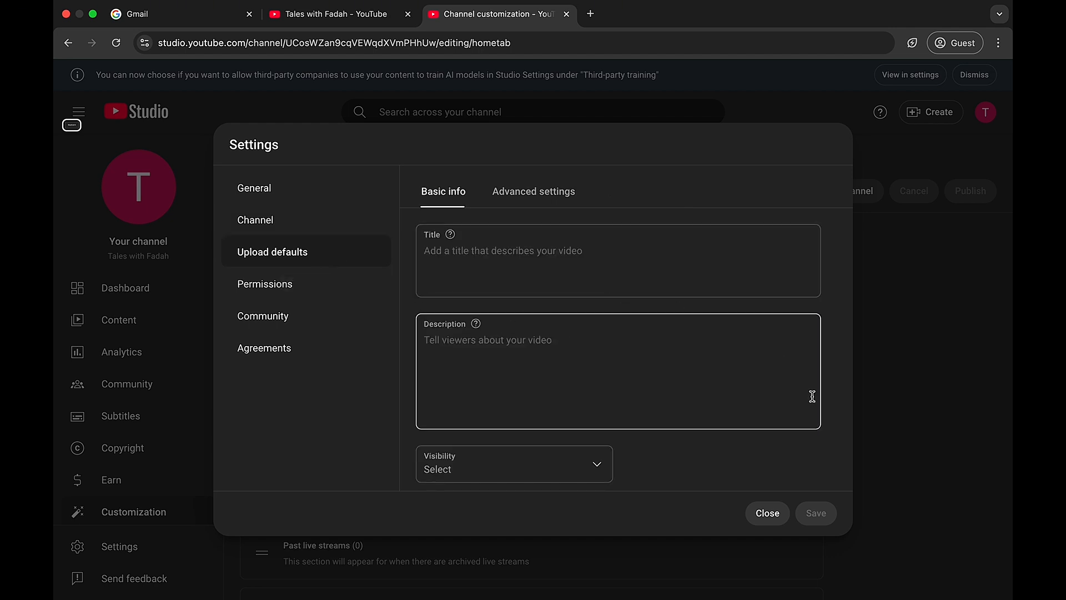
pyautogui.scroll(-3, 844, 355)
pyautogui.scroll(3, 845, 355)
pyautogui.scroll(-3, 566, 307)
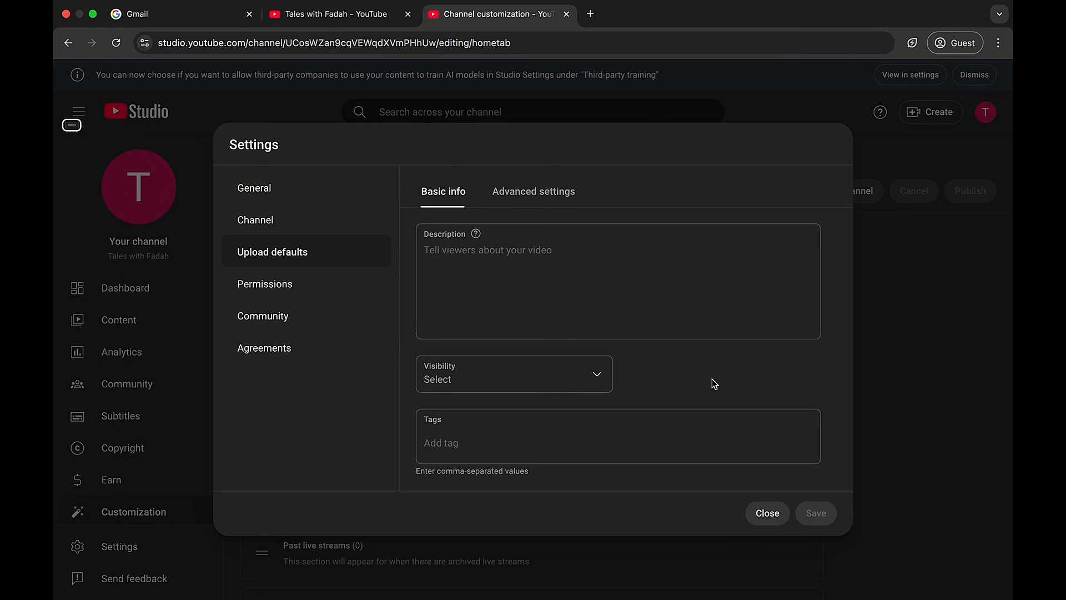
pyautogui.scroll(3, 711, 379)
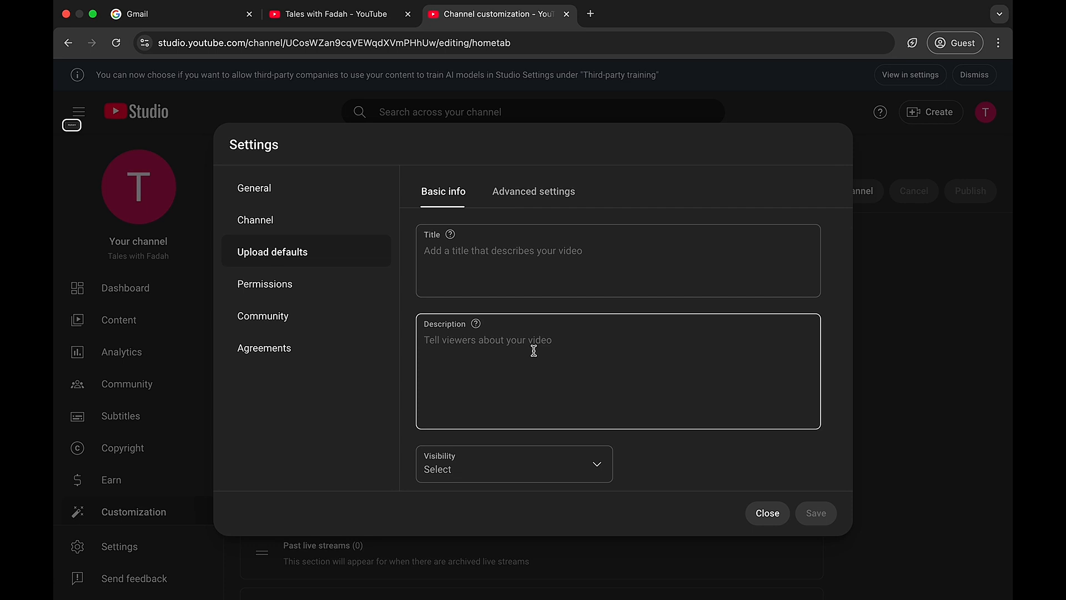
# - Examine the advanced upload defaults, including automatic chapters, the available license options and the caption certification help
pyautogui.click(534, 199)
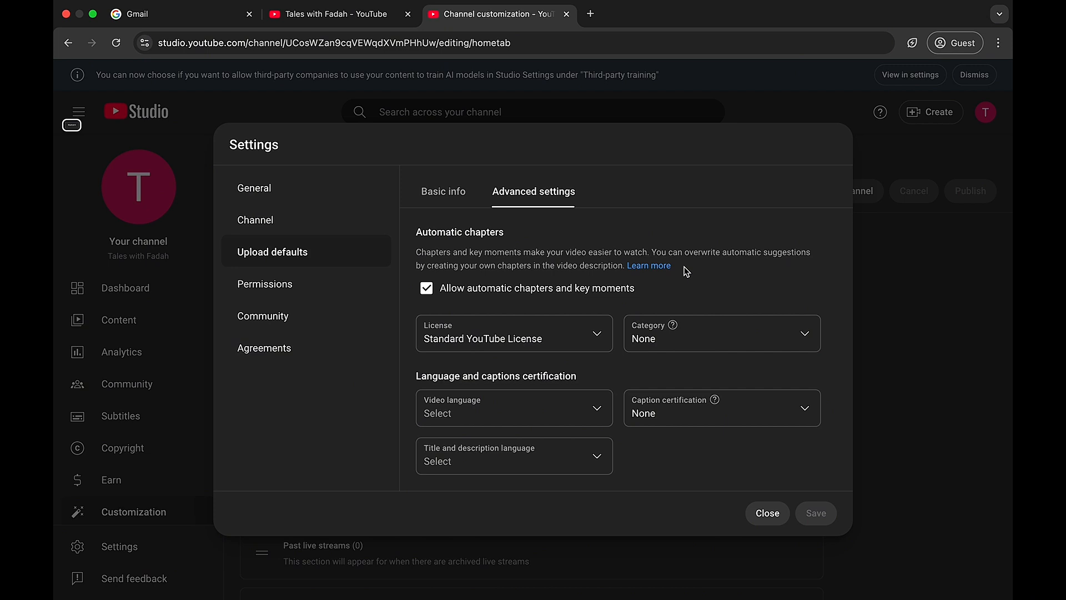
pyautogui.click(598, 336)
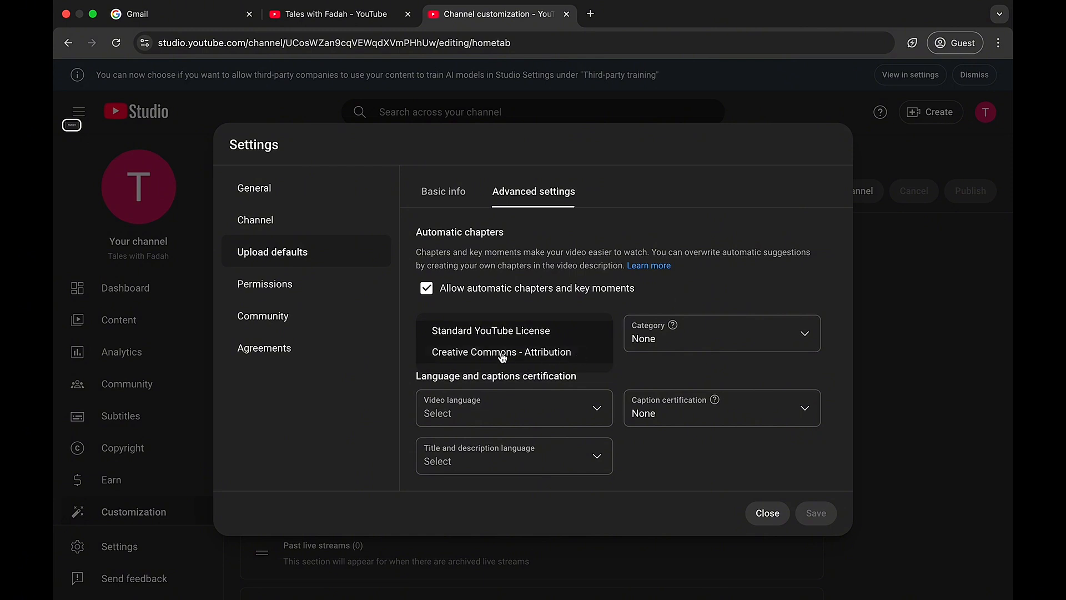
pyautogui.click(721, 281)
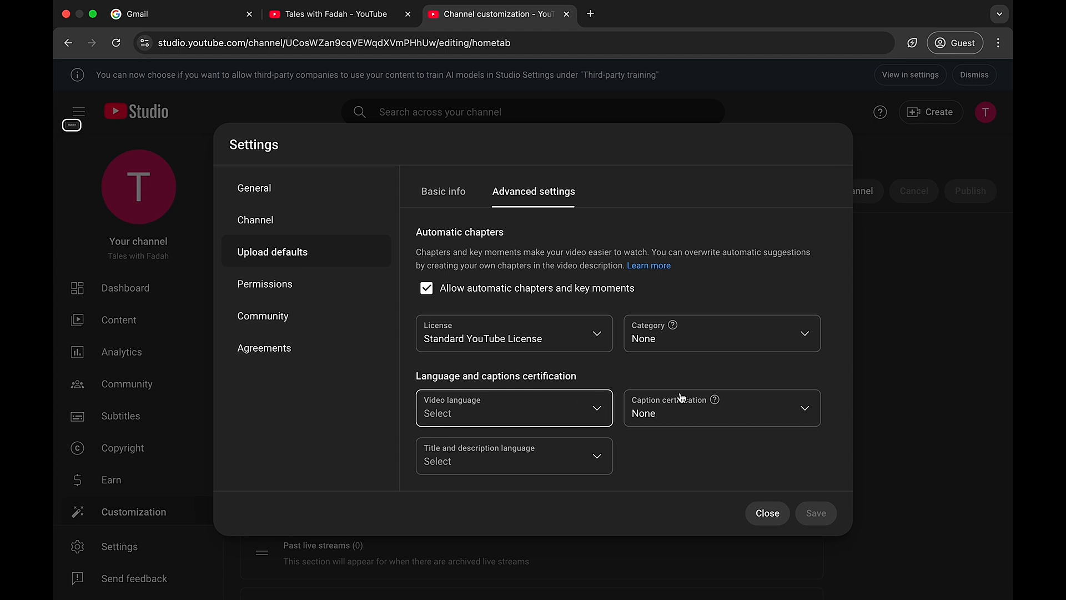
pyautogui.moveTo(712, 406)
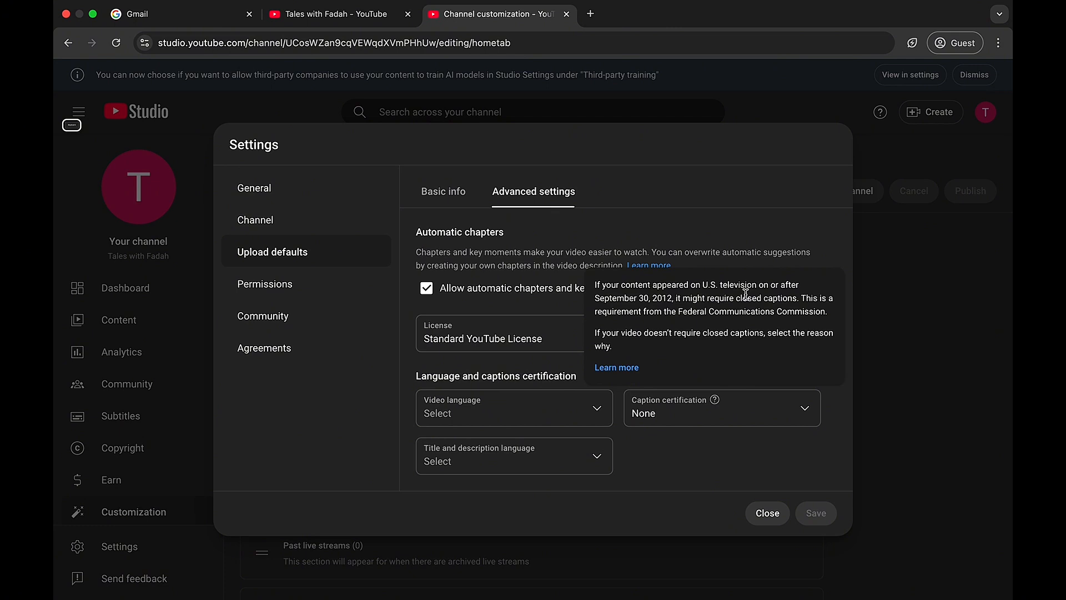
# - Review the channel permissions and examine the access roles offered when inviting someone, from Manager to Viewer (limited), without choosing one
pyautogui.click(263, 292)
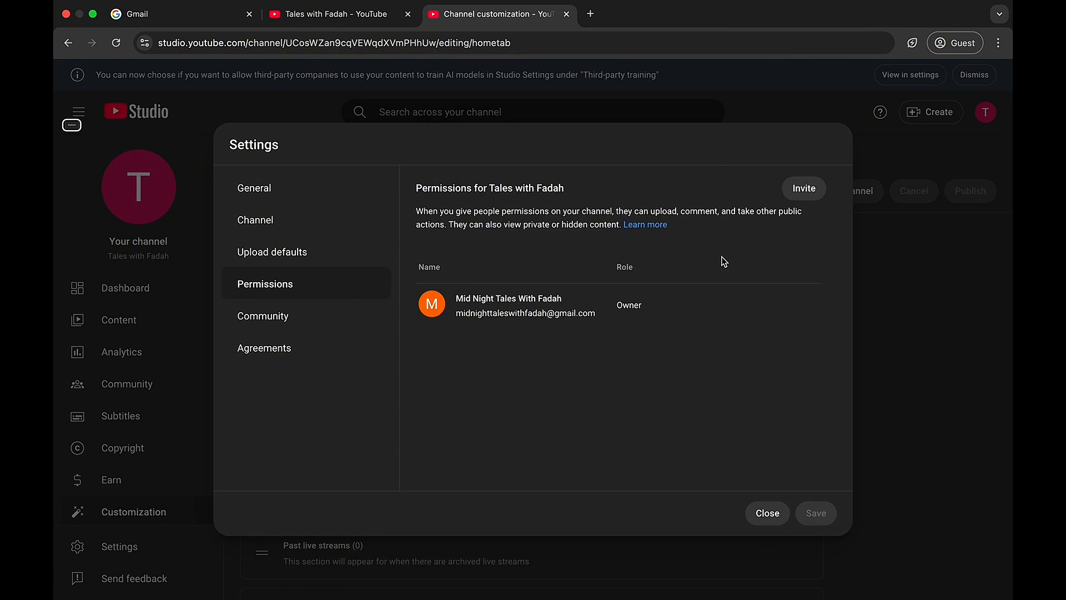
pyautogui.click(809, 192)
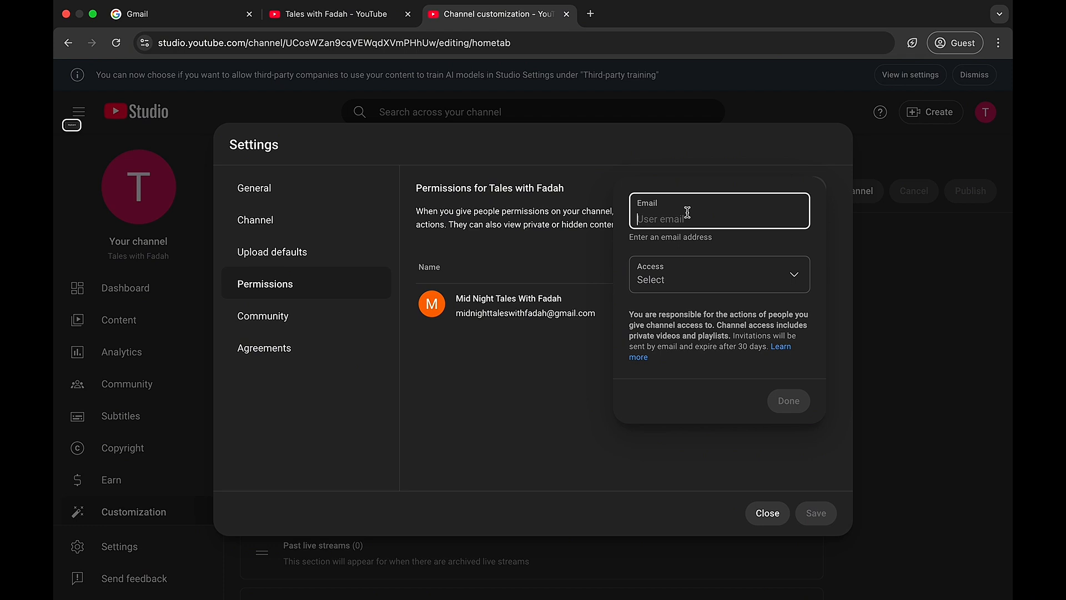
pyautogui.click(752, 280)
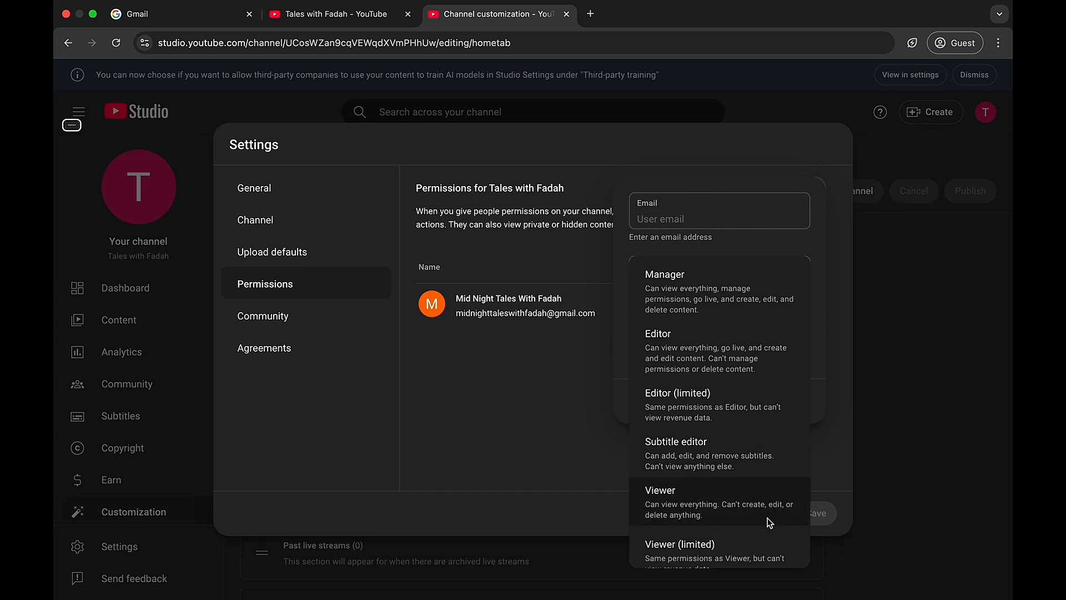
pyautogui.scroll(-1, 769, 523)
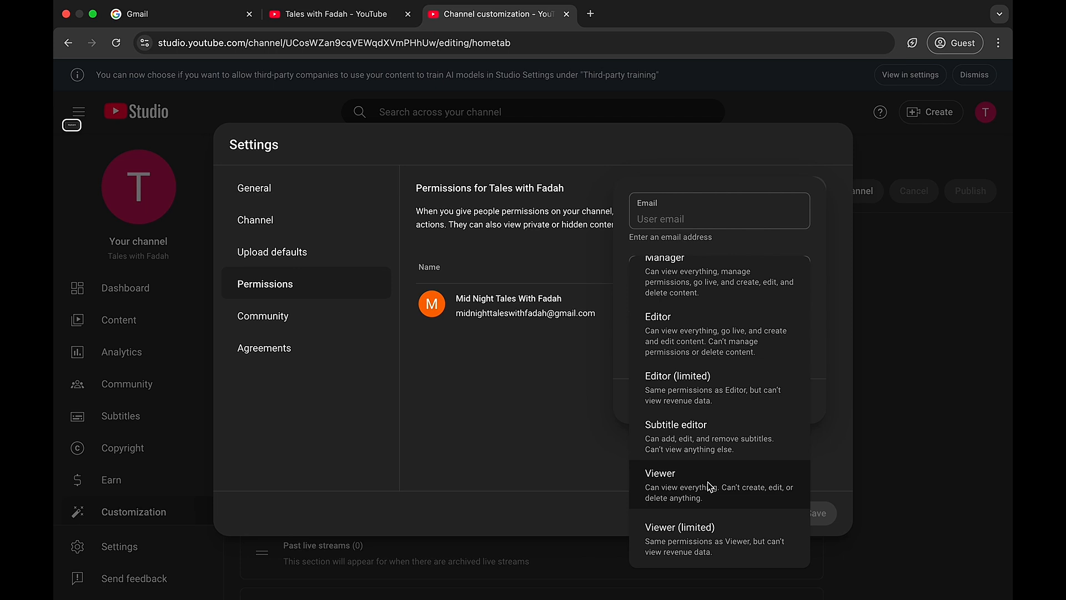
pyautogui.scroll(1, 706, 329)
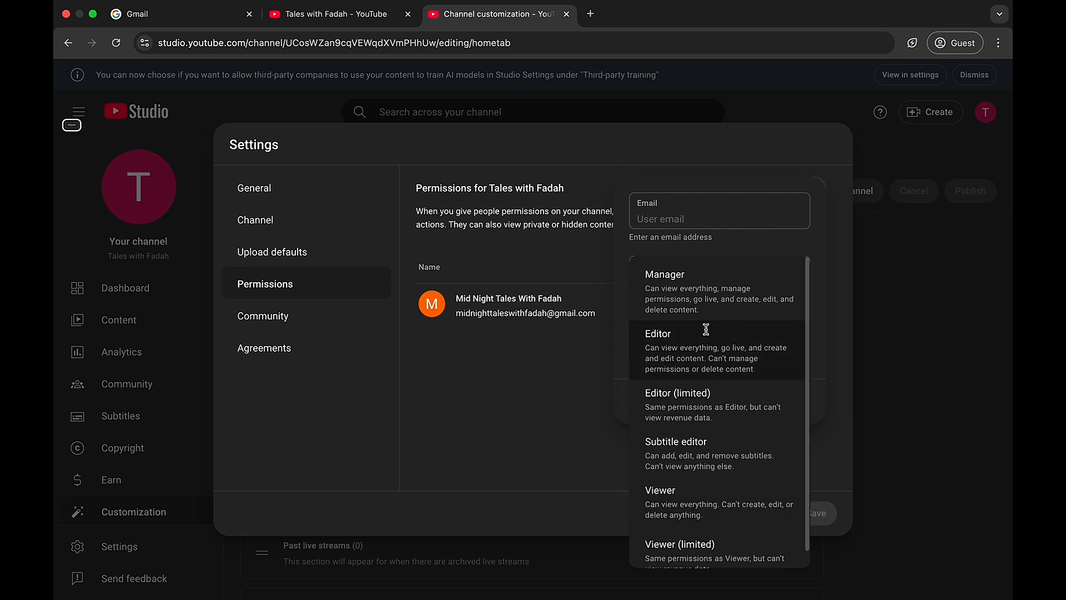
pyautogui.click(692, 166)
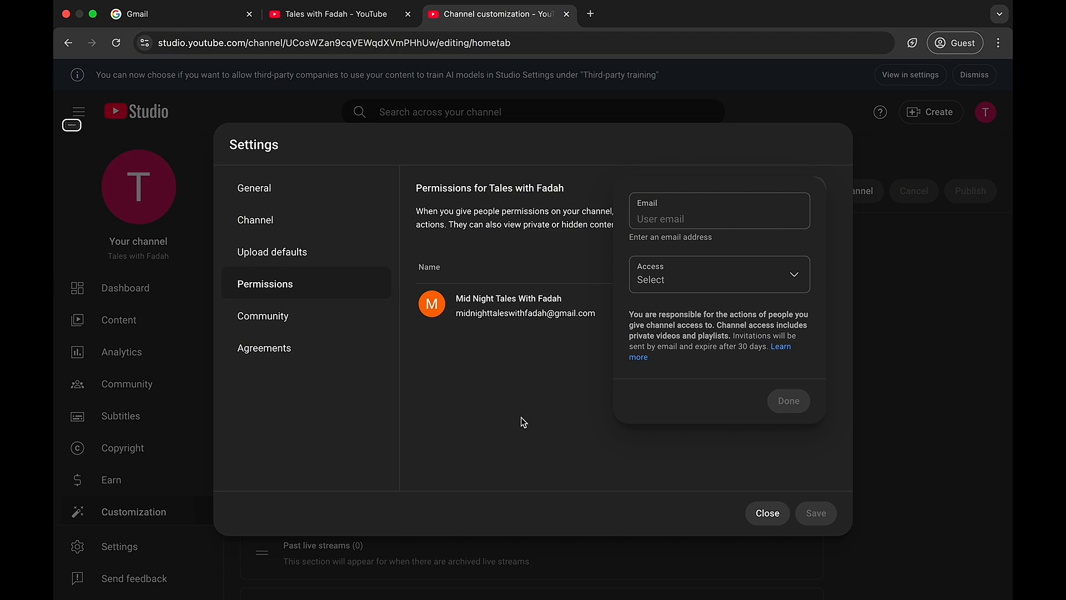
# - Open the community settings, dismiss the managing moderators notice and read the help on managing and standard moderators
pyautogui.click(269, 322)
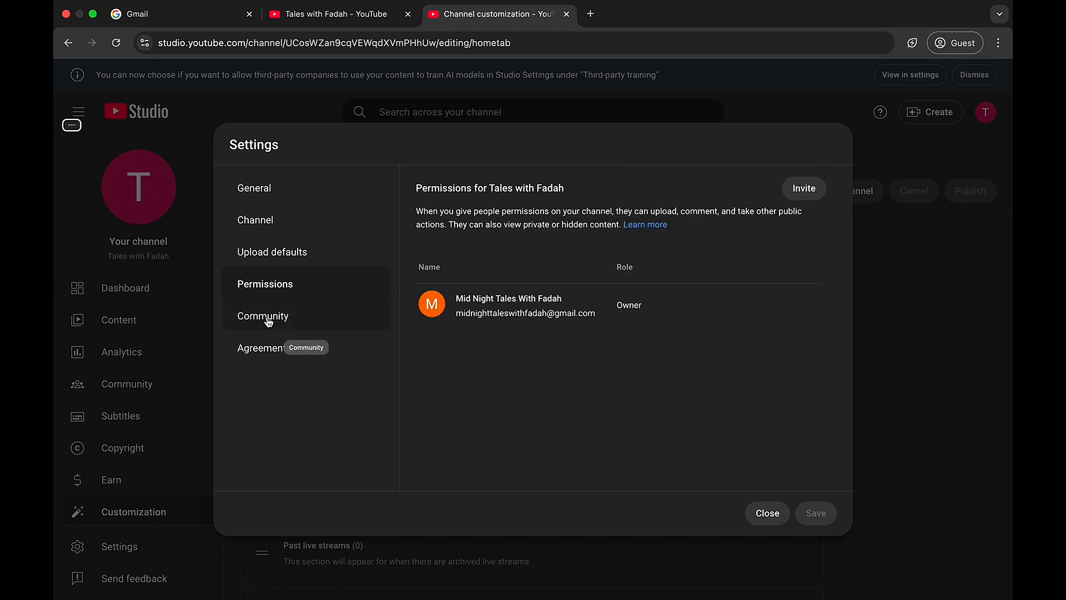
pyautogui.click(268, 321)
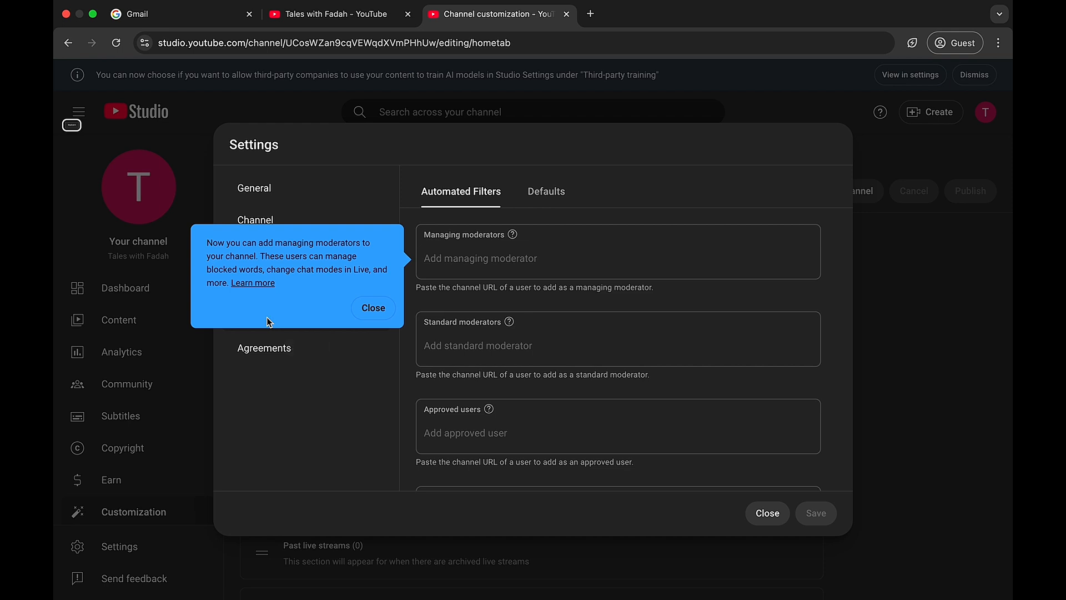
pyautogui.click(374, 307)
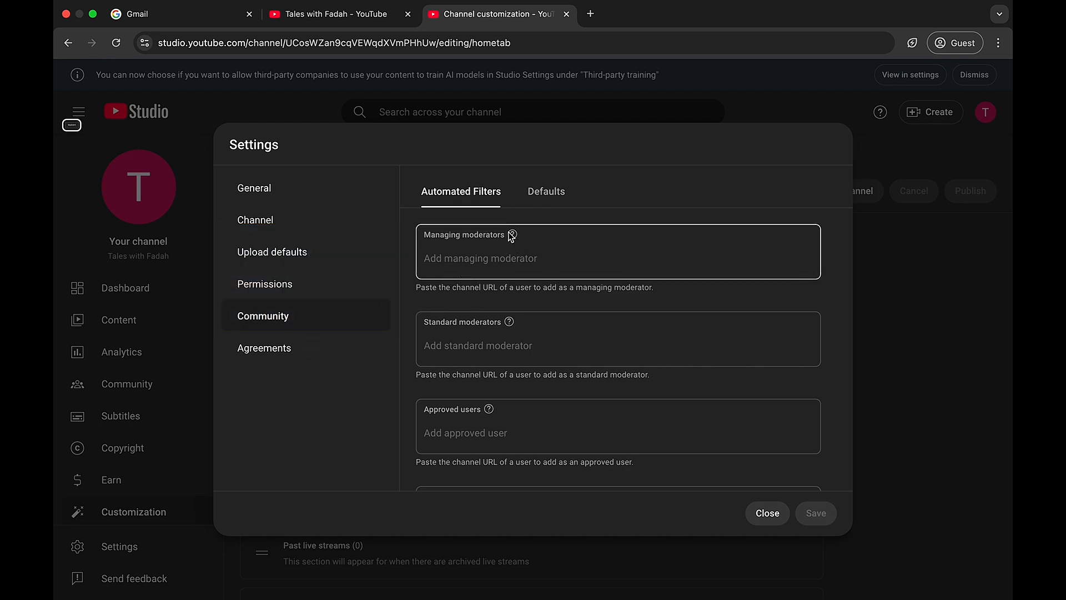
pyautogui.moveTo(511, 236)
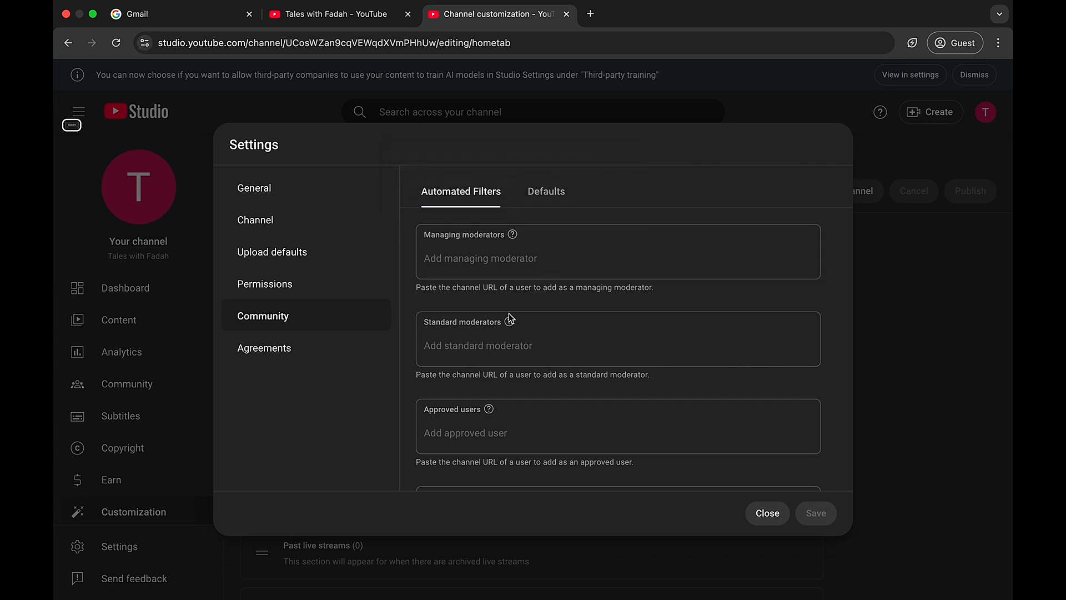
pyautogui.moveTo(509, 322)
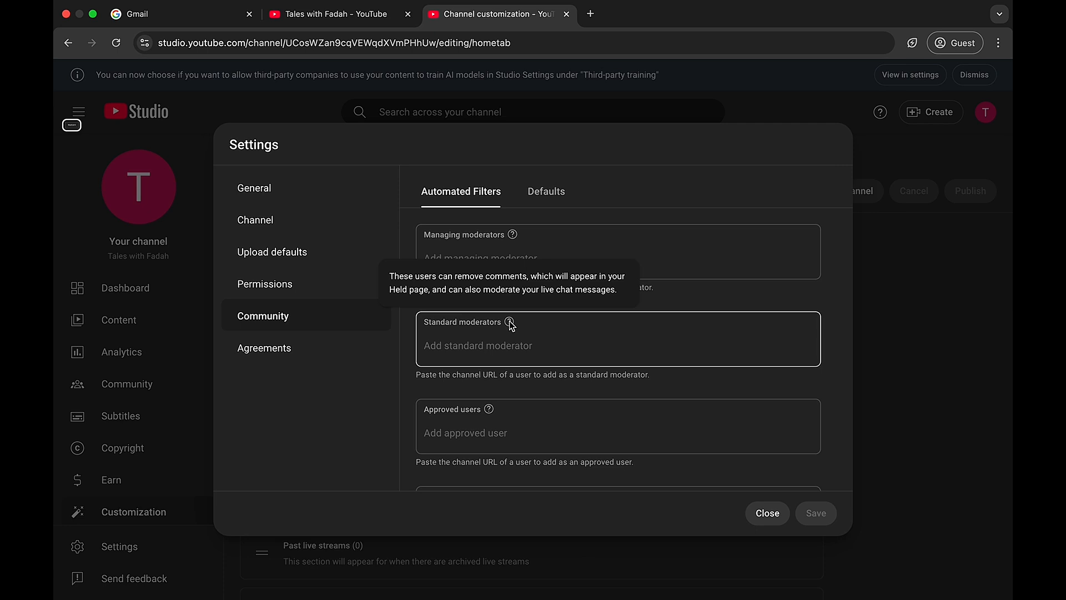
# - Review the remaining automated filters for approved users, hidden users, live redirects, blocked words and blocked links
pyautogui.scroll(-6, 511, 325)
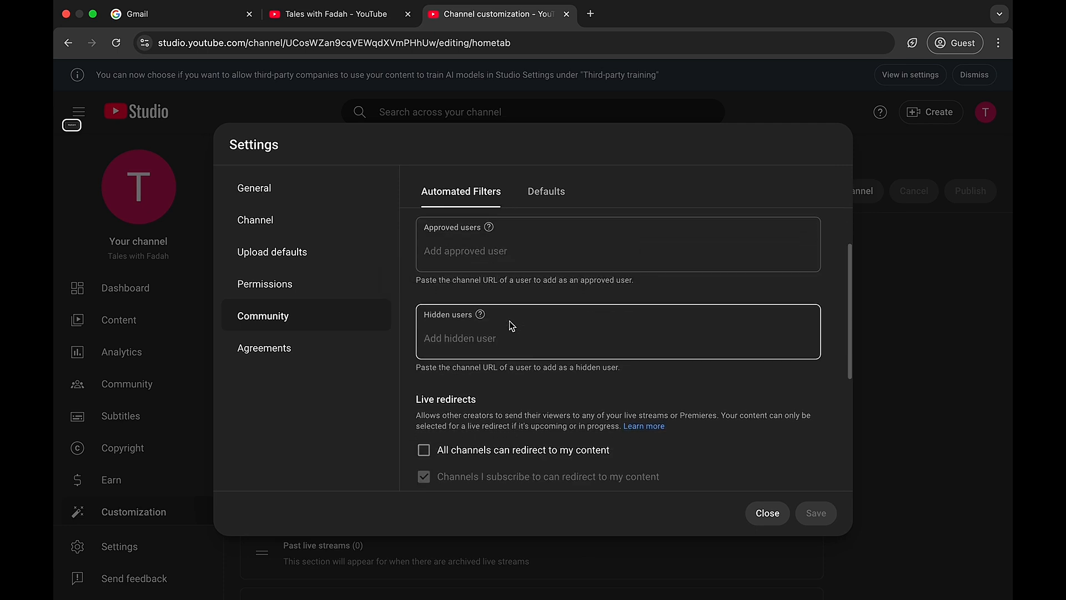
pyautogui.scroll(2, 511, 325)
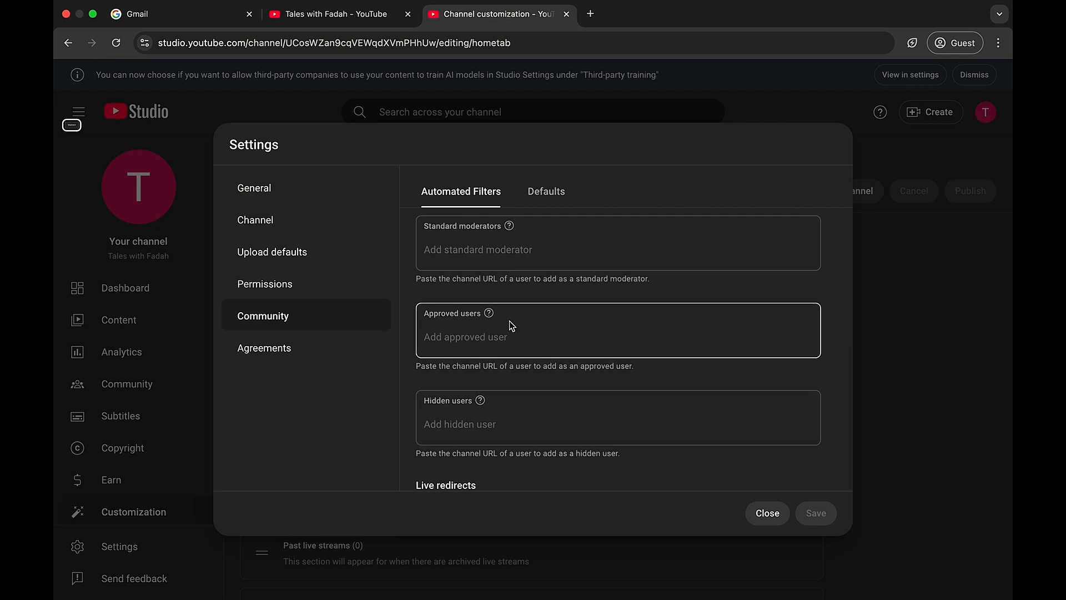
pyautogui.scroll(-2, 511, 326)
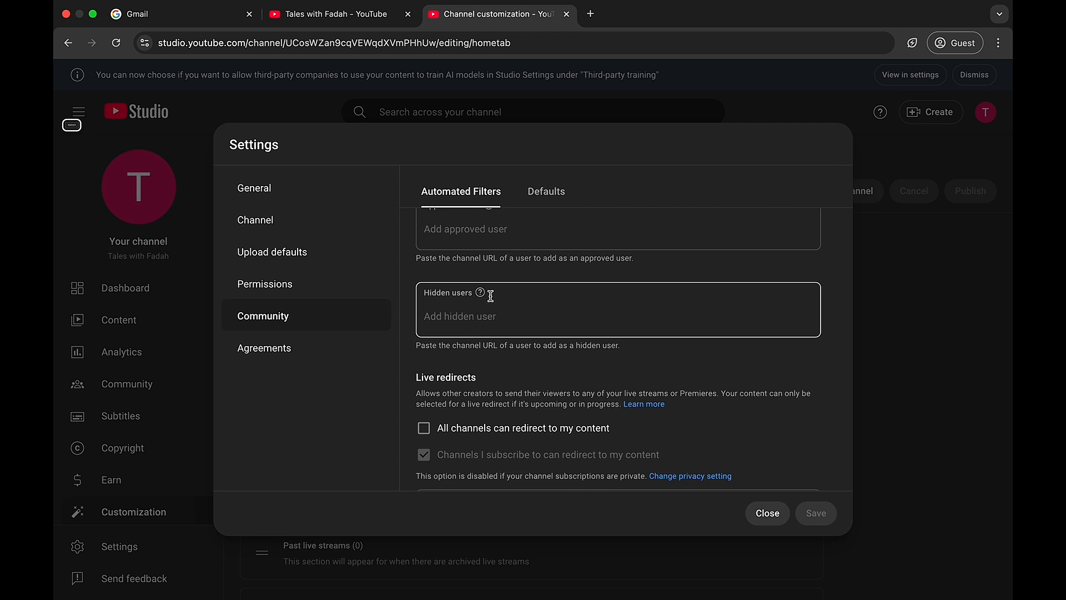
pyautogui.scroll(-2, 554, 292)
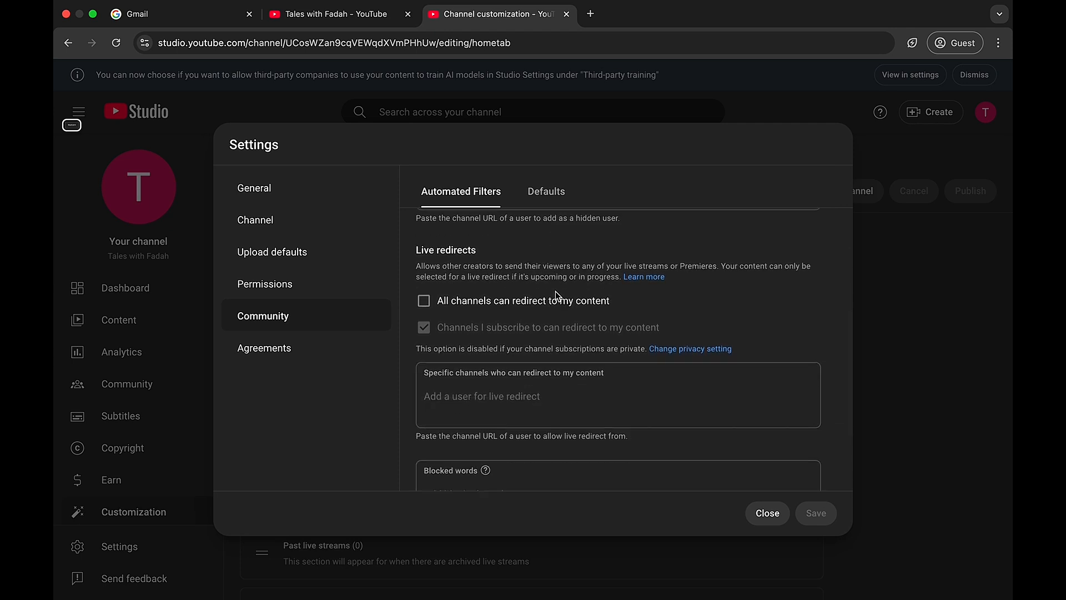
pyautogui.scroll(-2, 597, 345)
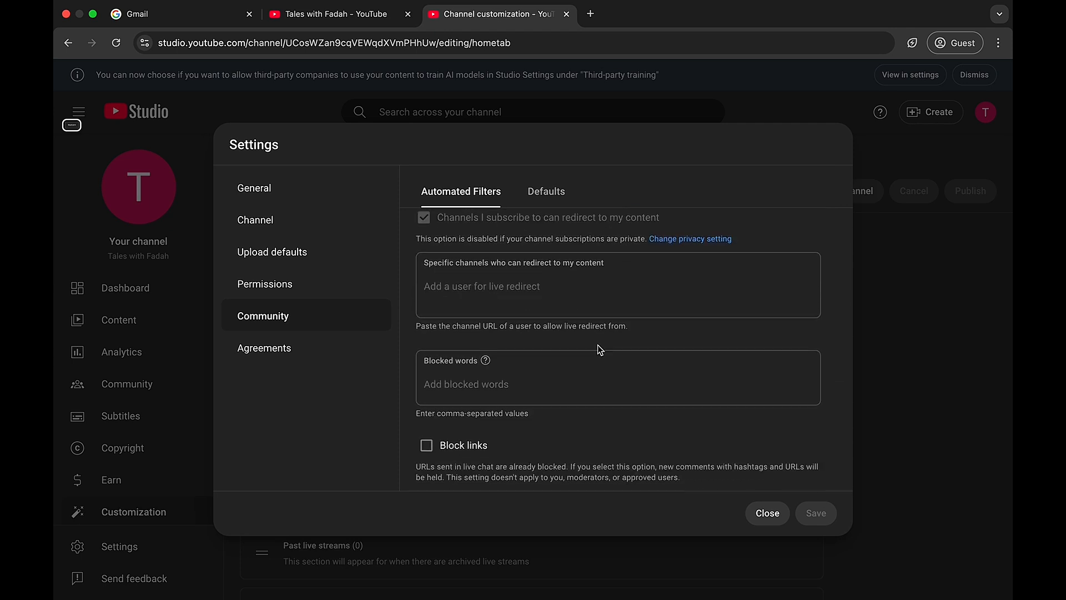
pyautogui.scroll(5, 597, 347)
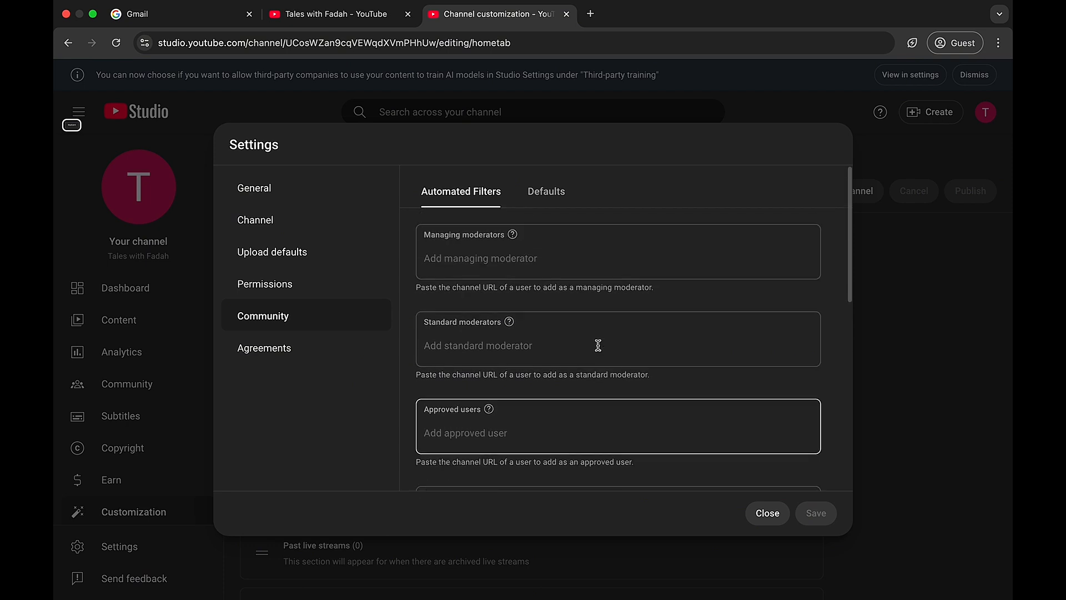
# - Check the community defaults for comments and live chat, view the agreements, and close the settings without changes
pyautogui.click(558, 193)
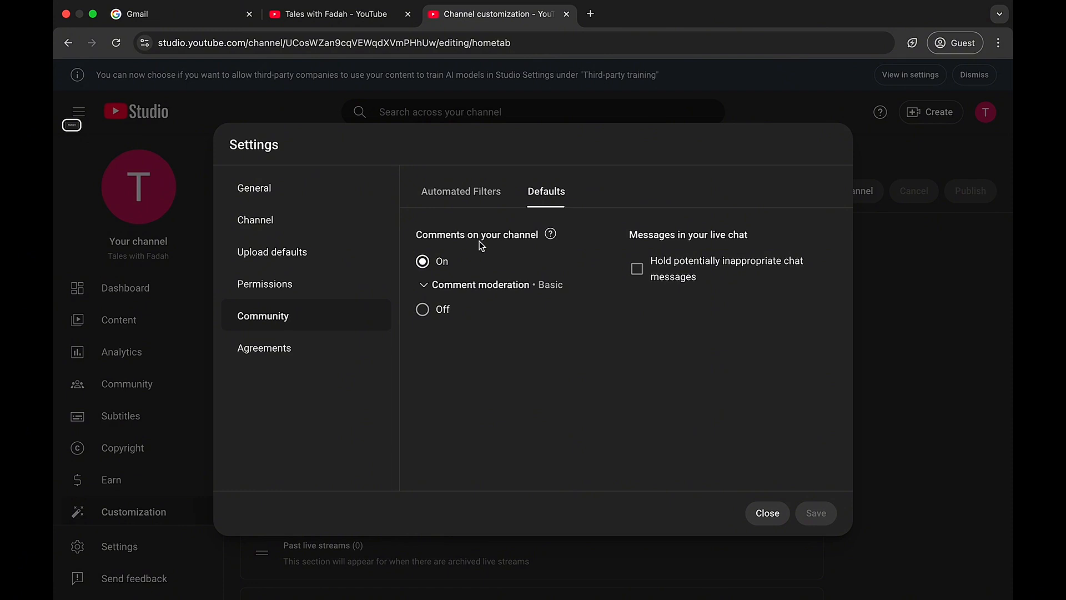
pyautogui.click(268, 351)
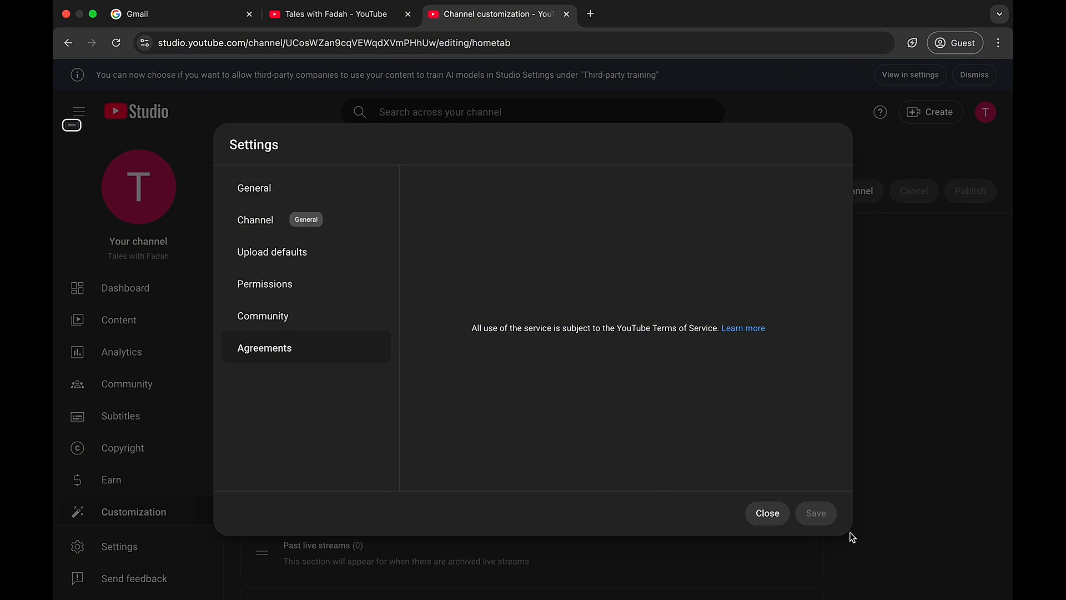
pyautogui.click(768, 514)
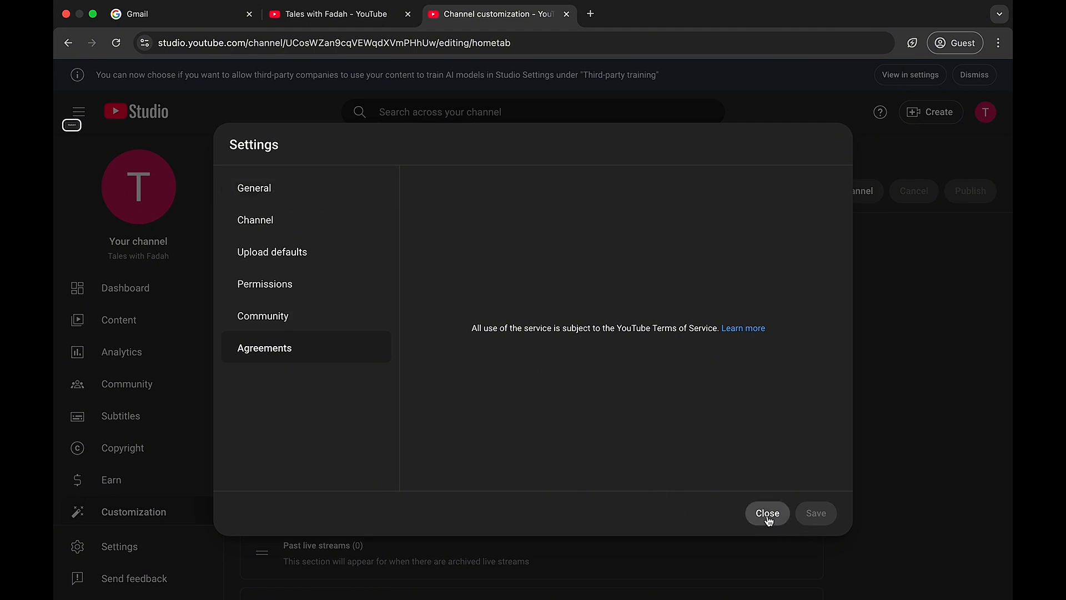
pyautogui.click(768, 516)
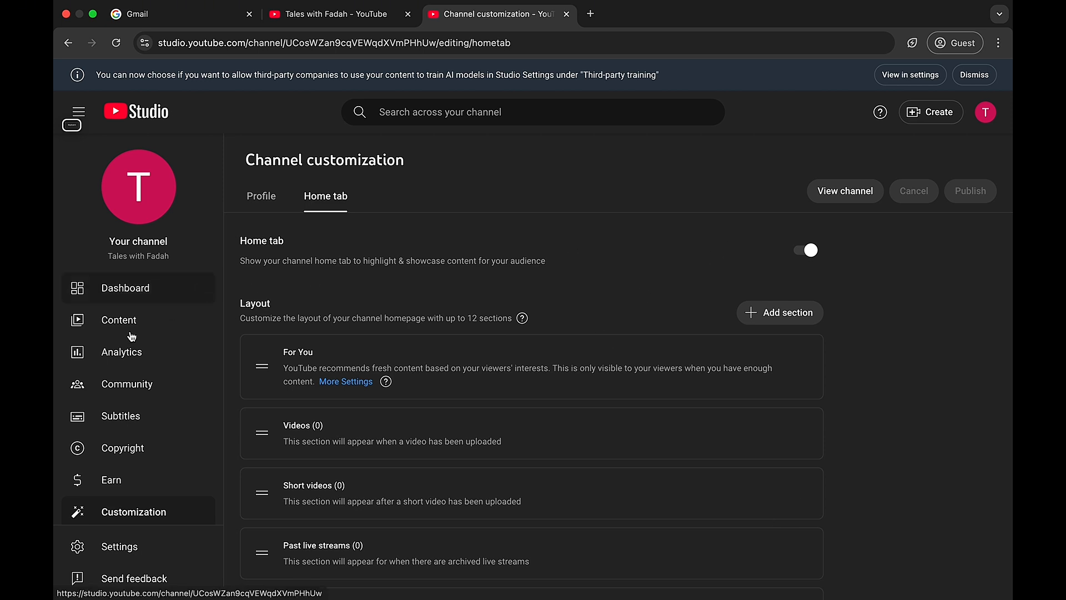
# - Look through the channel dashboard, the content page with its creation options, and the channel analytics overview
pyautogui.click(127, 289)
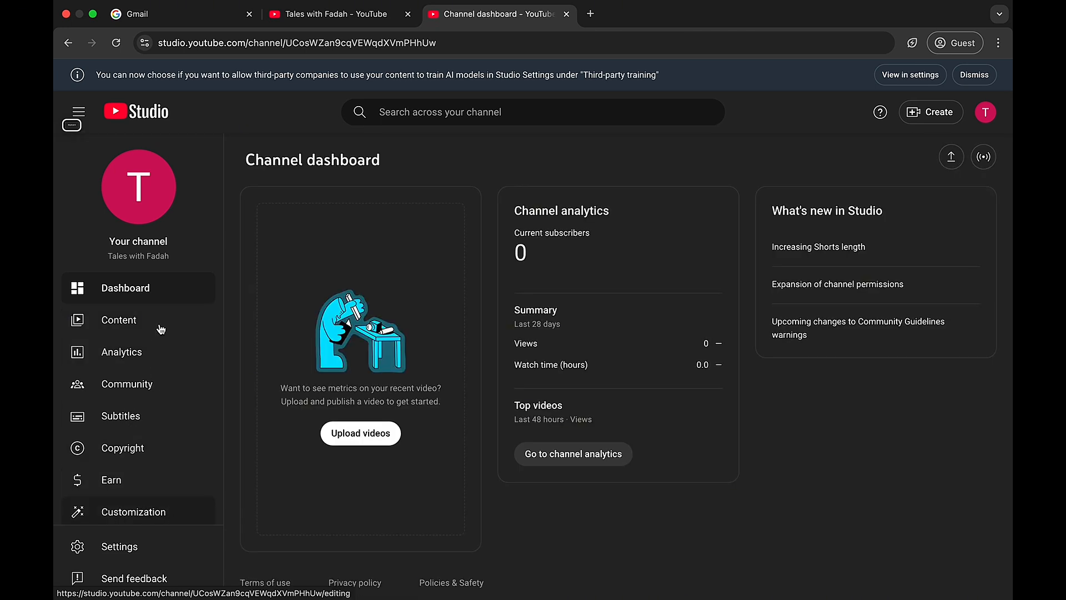
pyautogui.click(132, 321)
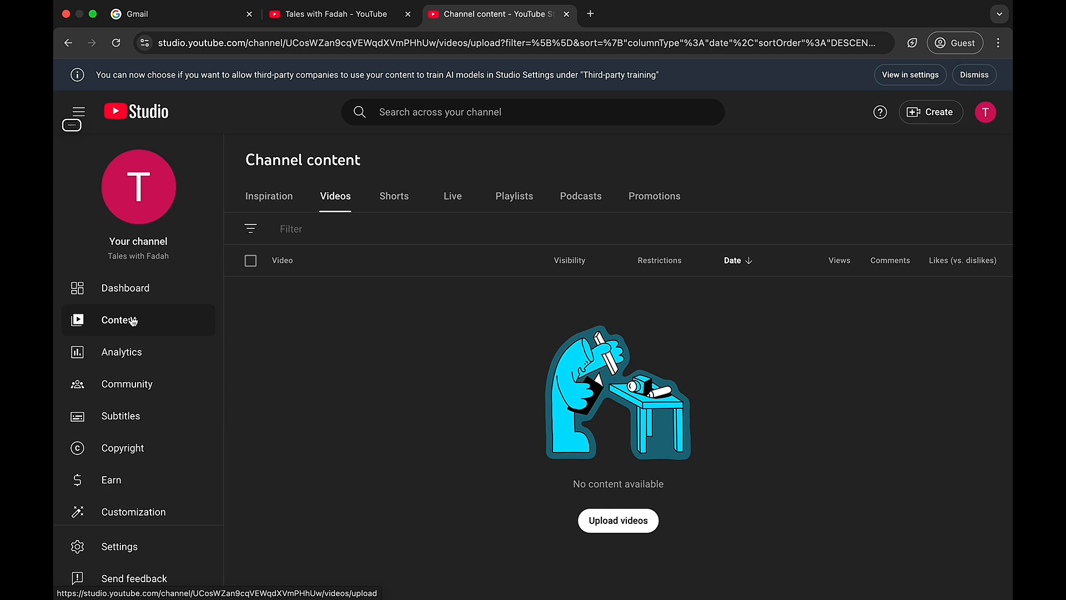
pyautogui.click(931, 115)
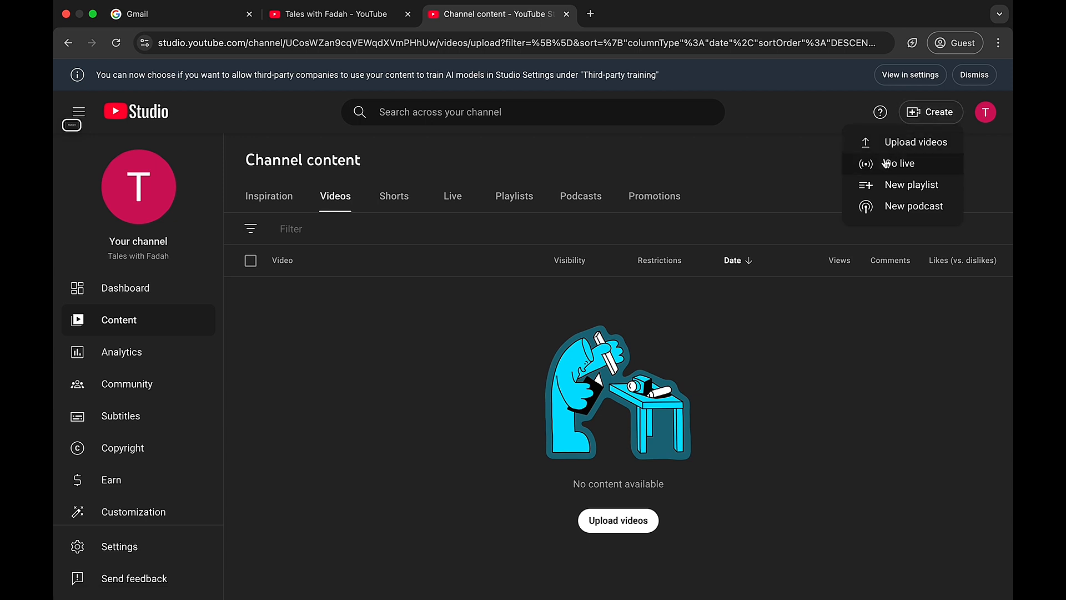
pyautogui.click(113, 359)
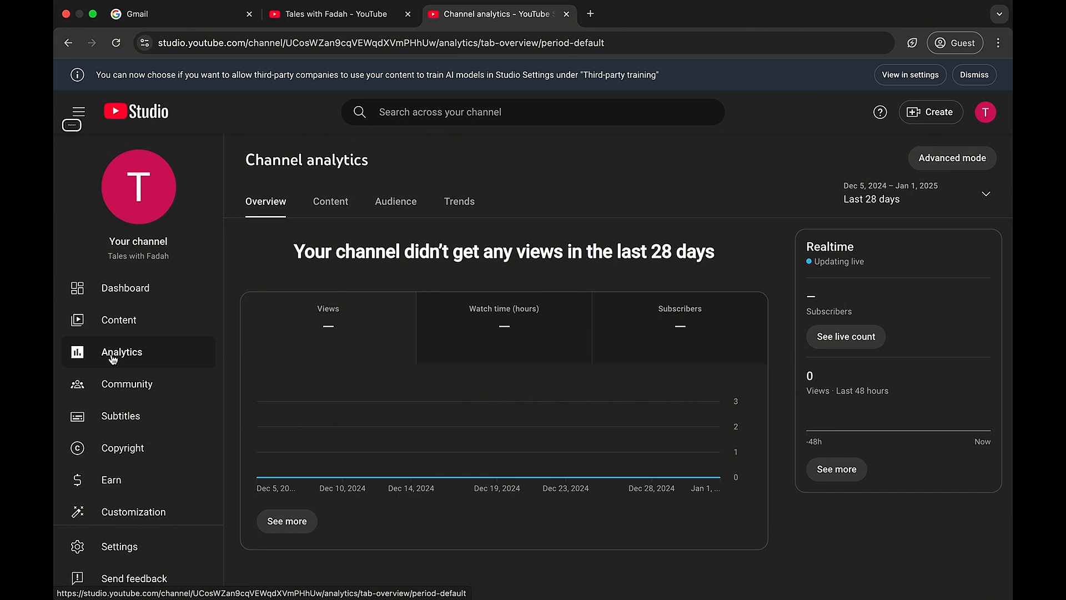
# - Look through the content, audience and trends views of the channel analytics, including the full set of audience reports
pyautogui.click(338, 204)
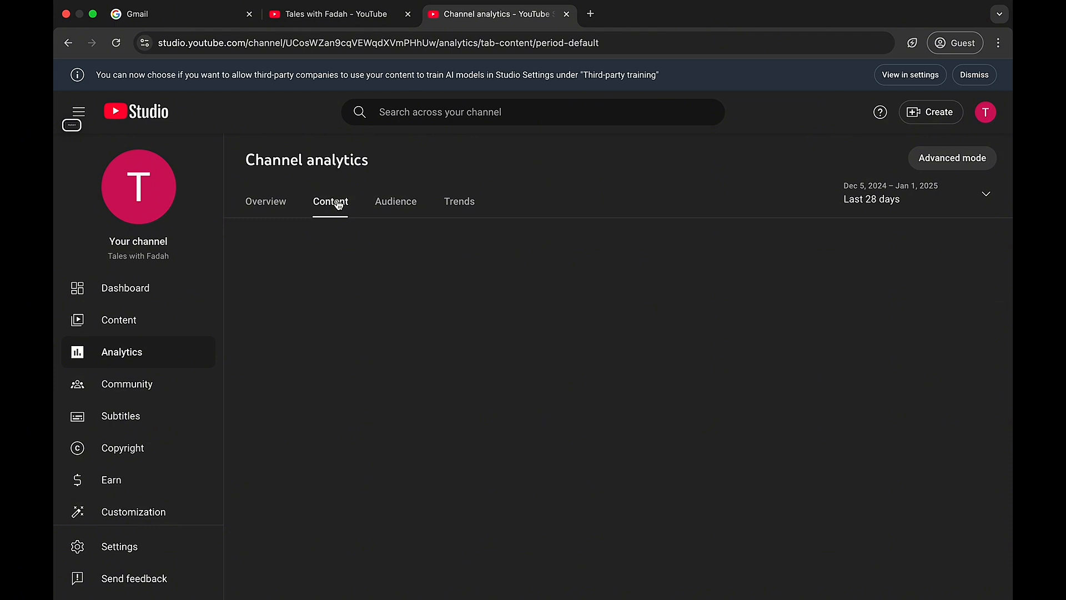
pyautogui.click(396, 204)
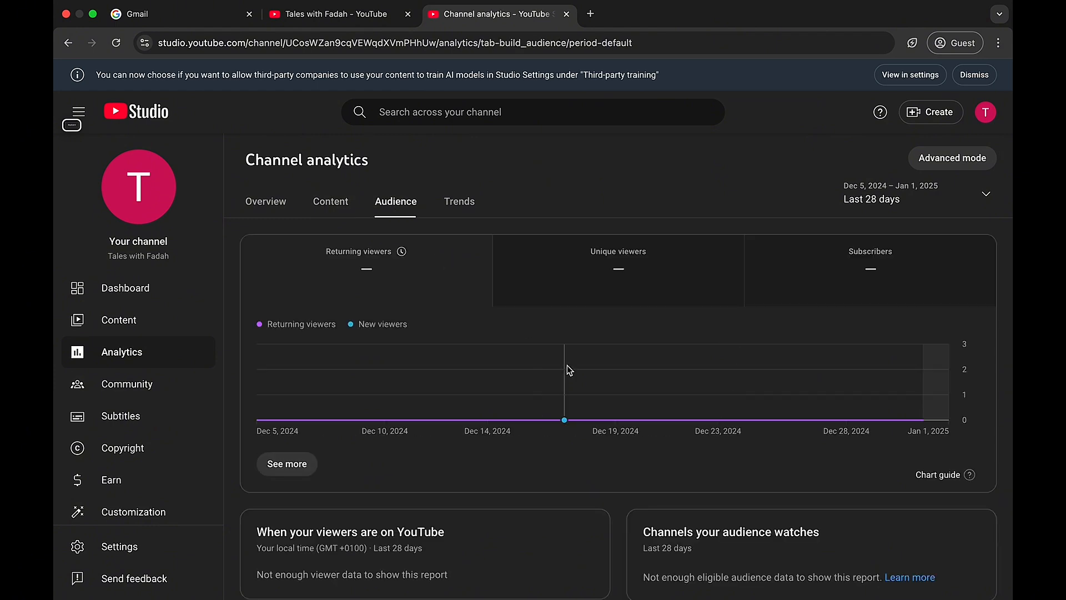
pyautogui.scroll(-4, 550, 459)
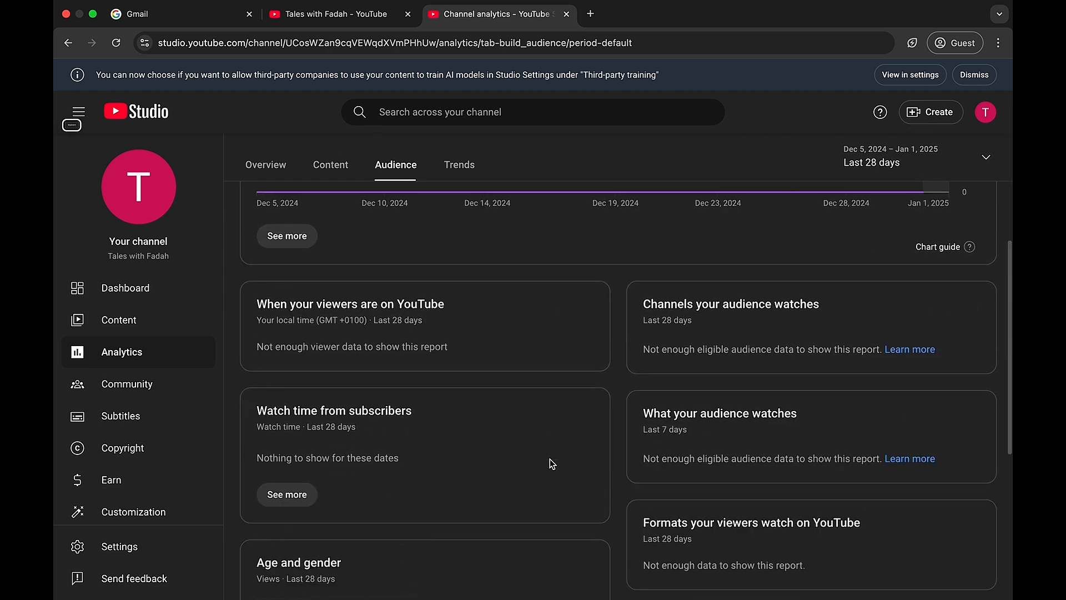
pyautogui.scroll(-2, 550, 459)
pyautogui.scroll(-5, 549, 464)
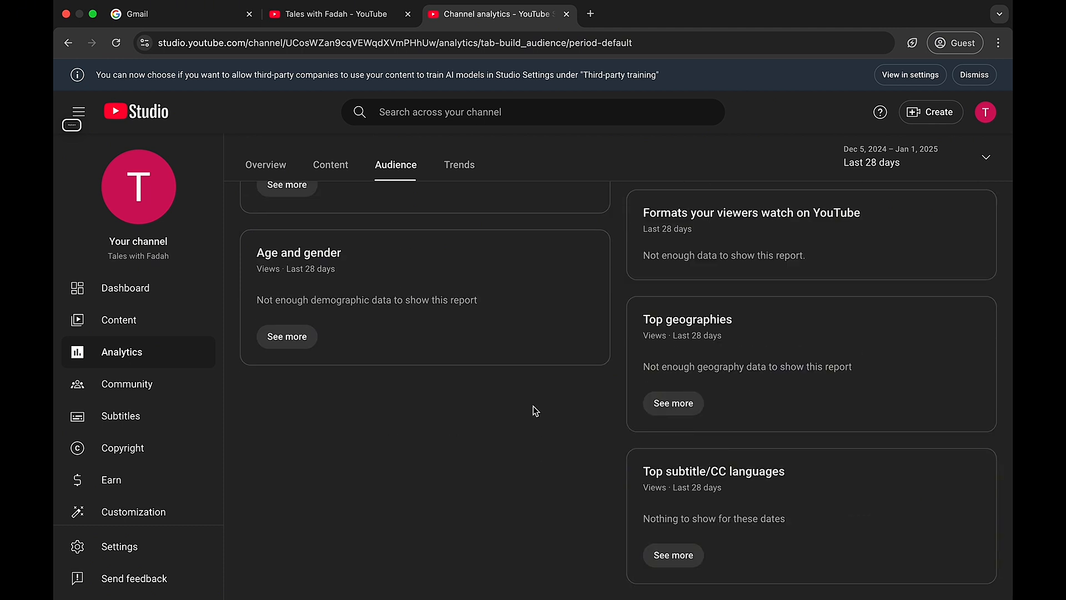
pyautogui.scroll(3, 533, 406)
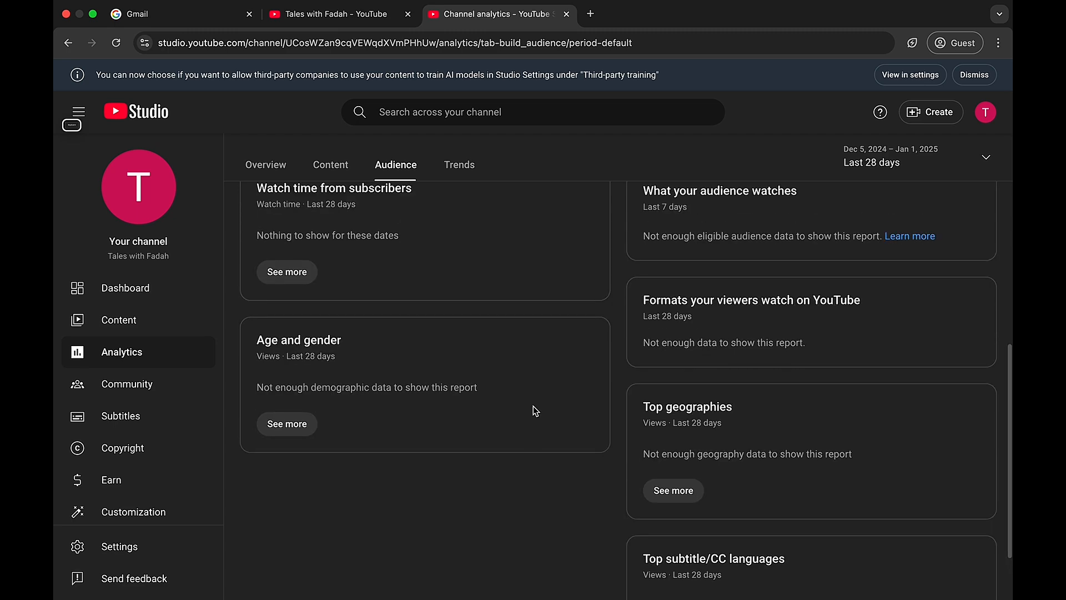
pyautogui.scroll(6, 533, 406)
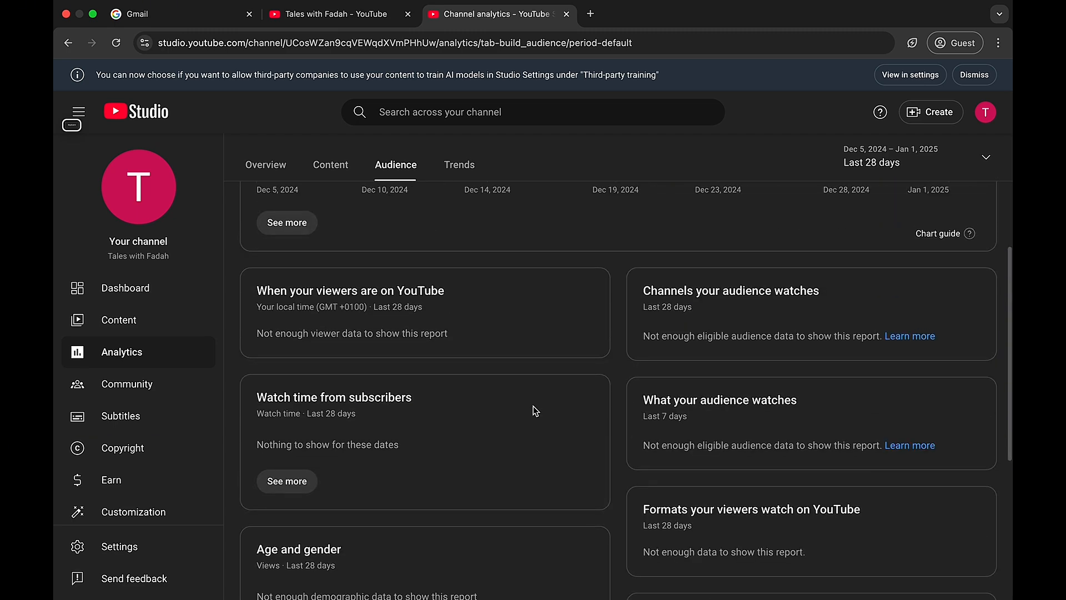
pyautogui.scroll(2, 533, 405)
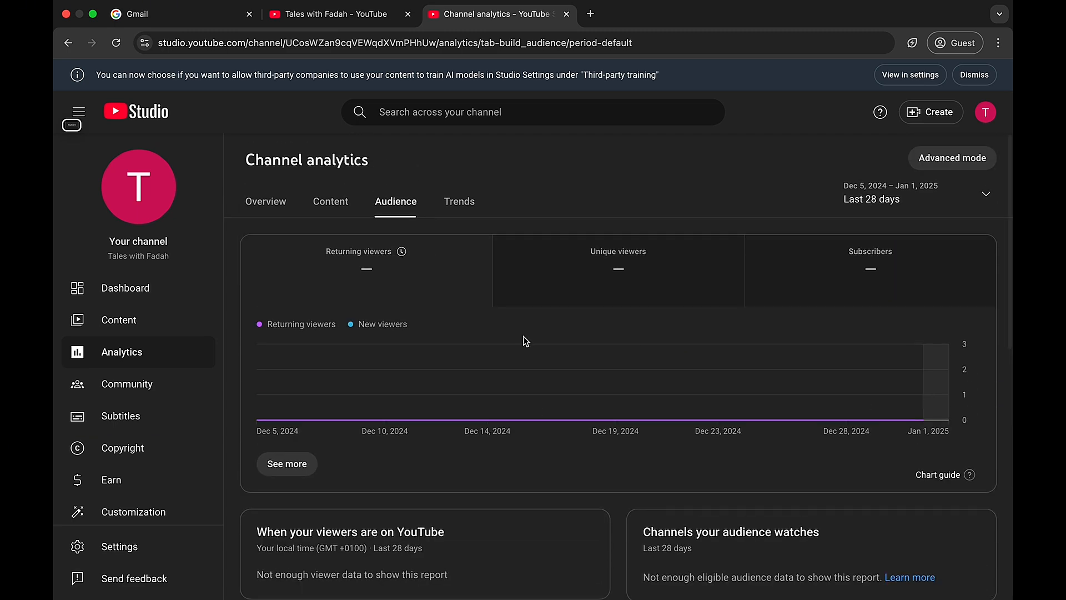
pyautogui.click(466, 202)
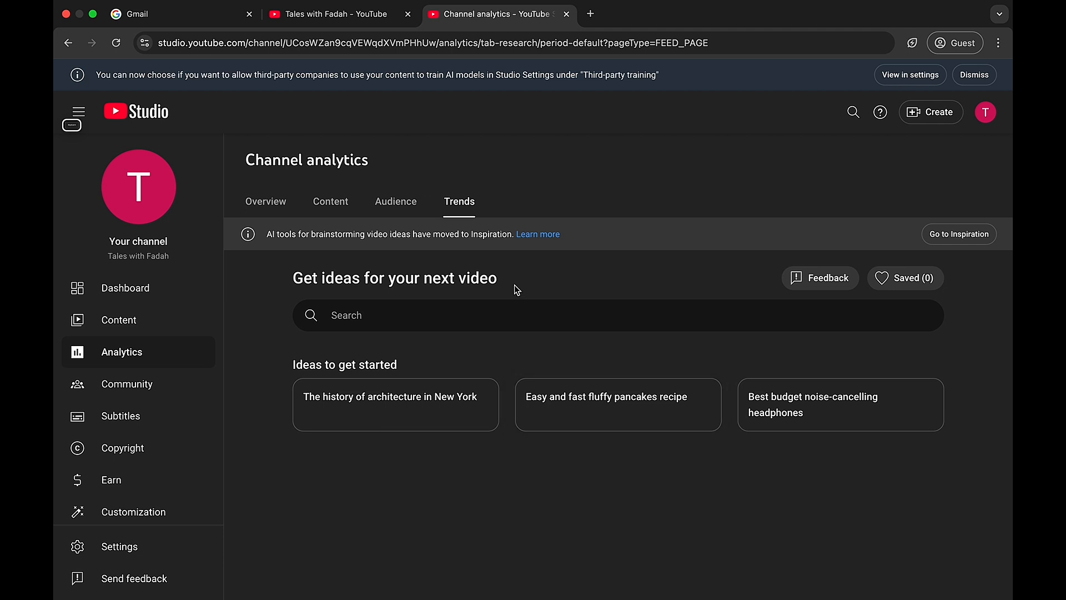
# - View the channel's community comments, subtitles and copyright removal requests pages
pyautogui.click(128, 390)
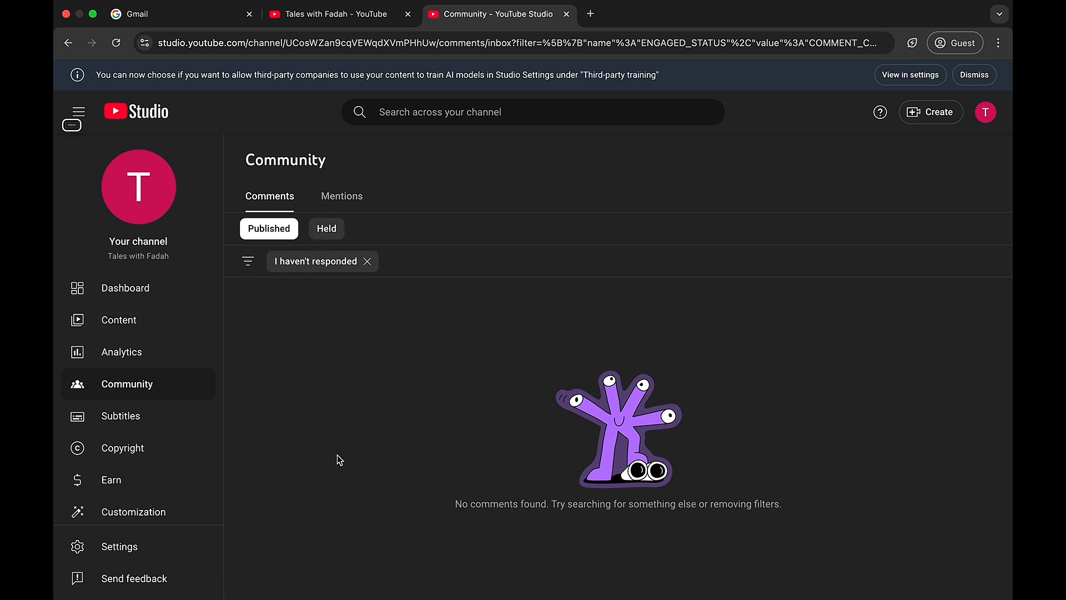
pyautogui.click(133, 418)
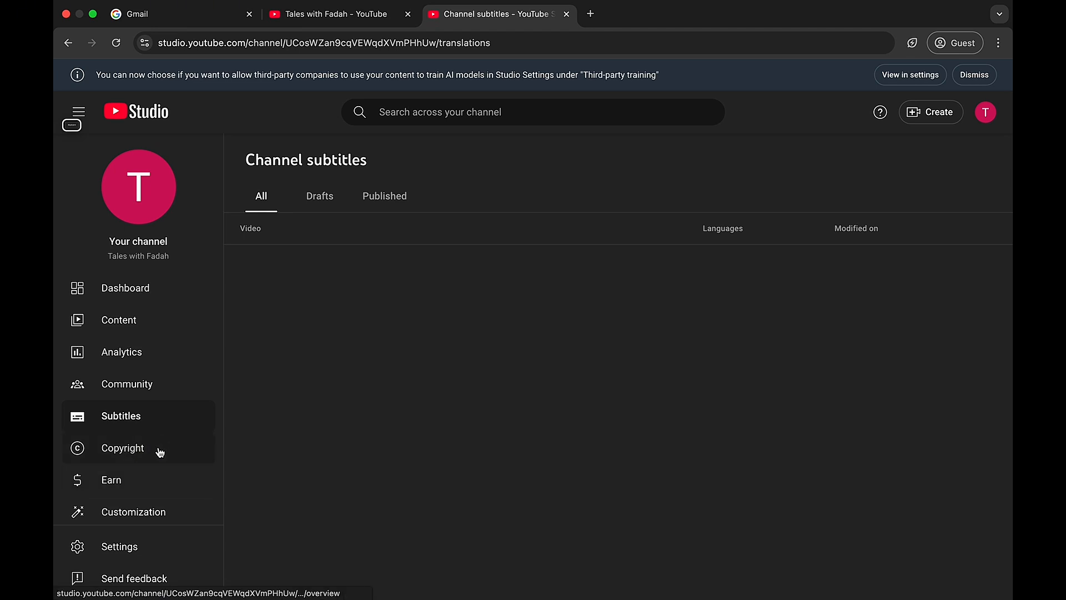
pyautogui.click(138, 451)
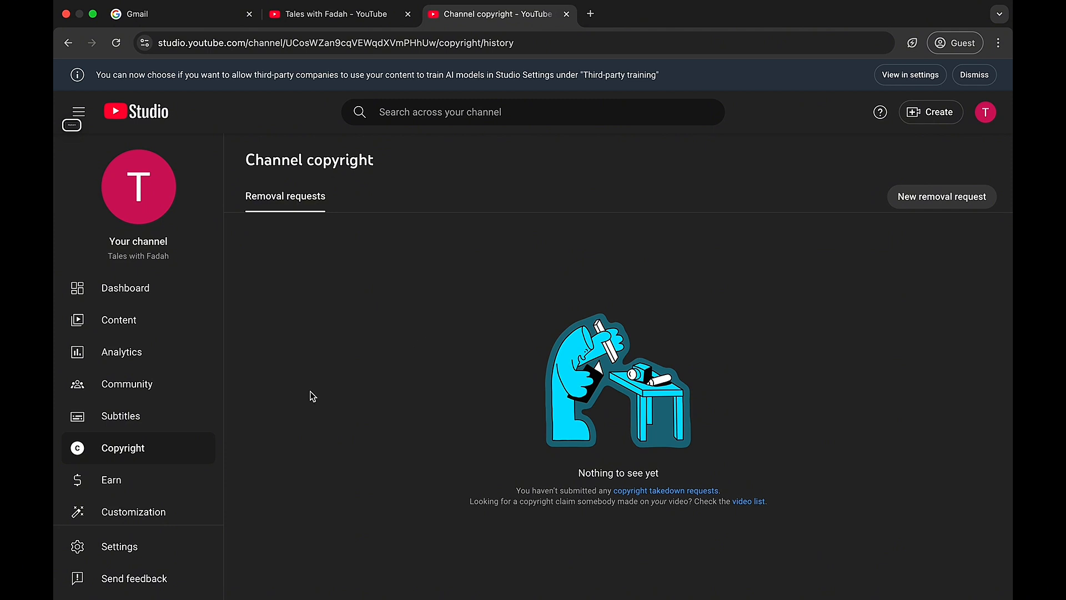
# - Review the Earn page's YouTube Partner Program benefits and ways to earn
pyautogui.click(102, 487)
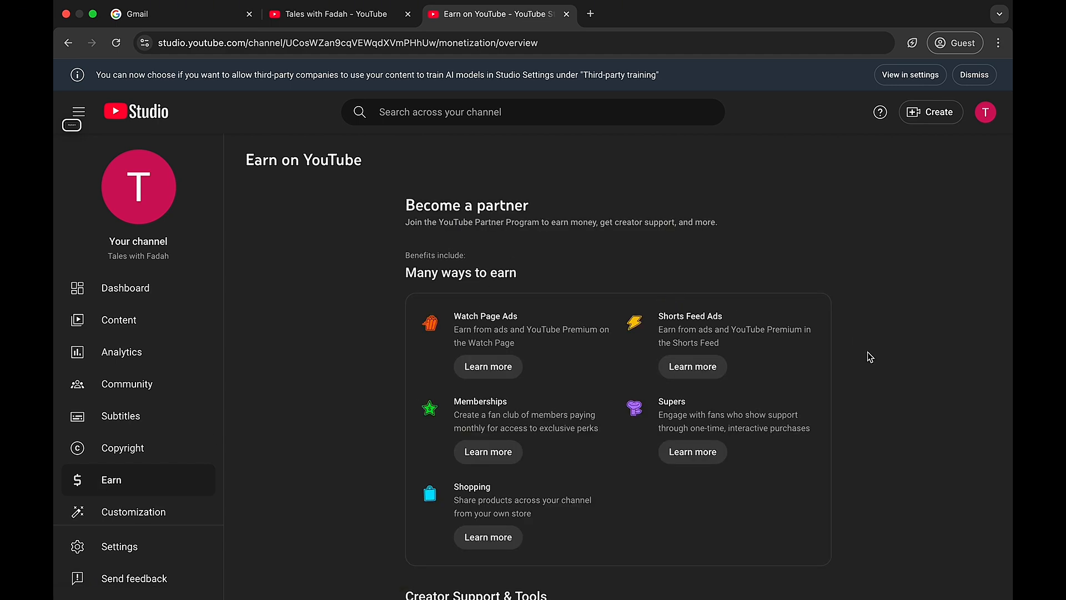
pyautogui.scroll(-5, 867, 352)
pyautogui.scroll(5, 867, 352)
# - View the audio library's music tracks and open the form for sending feedback to Google
pyautogui.scroll(-2, 197, 420)
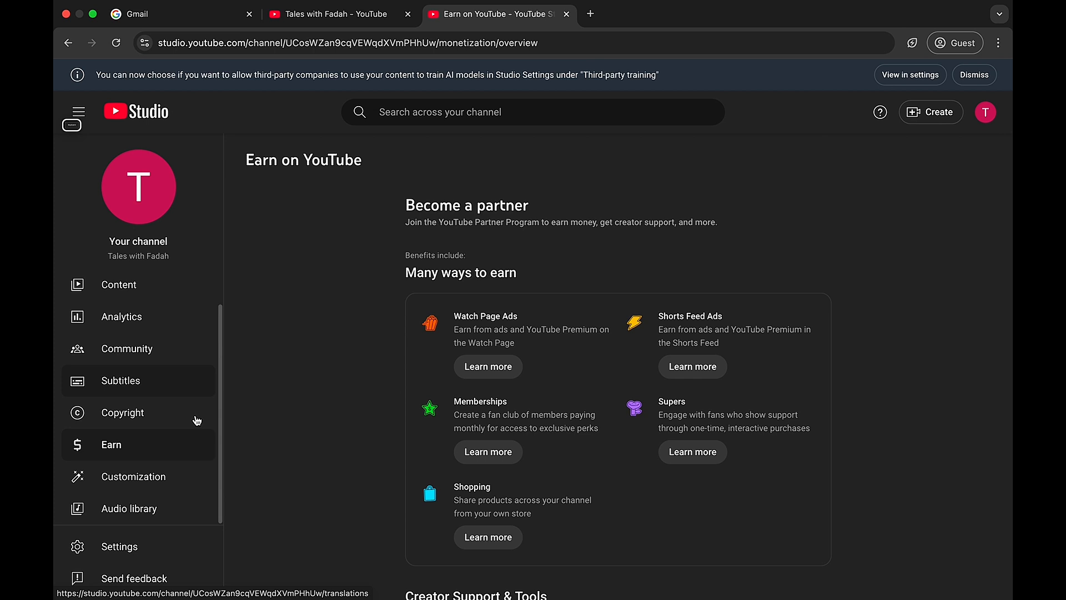
pyautogui.click(146, 515)
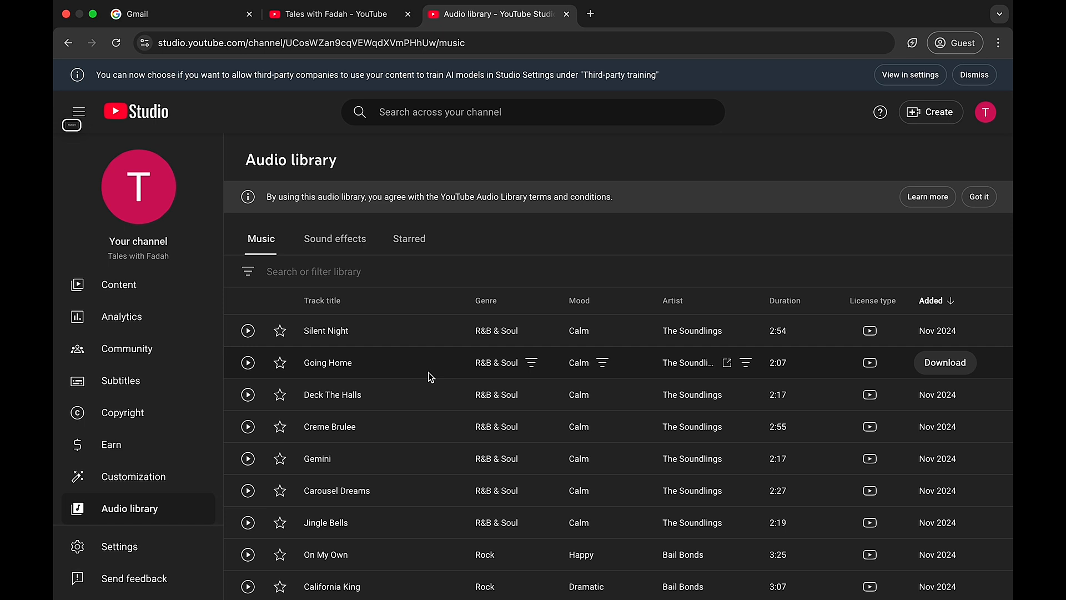
pyautogui.click(136, 586)
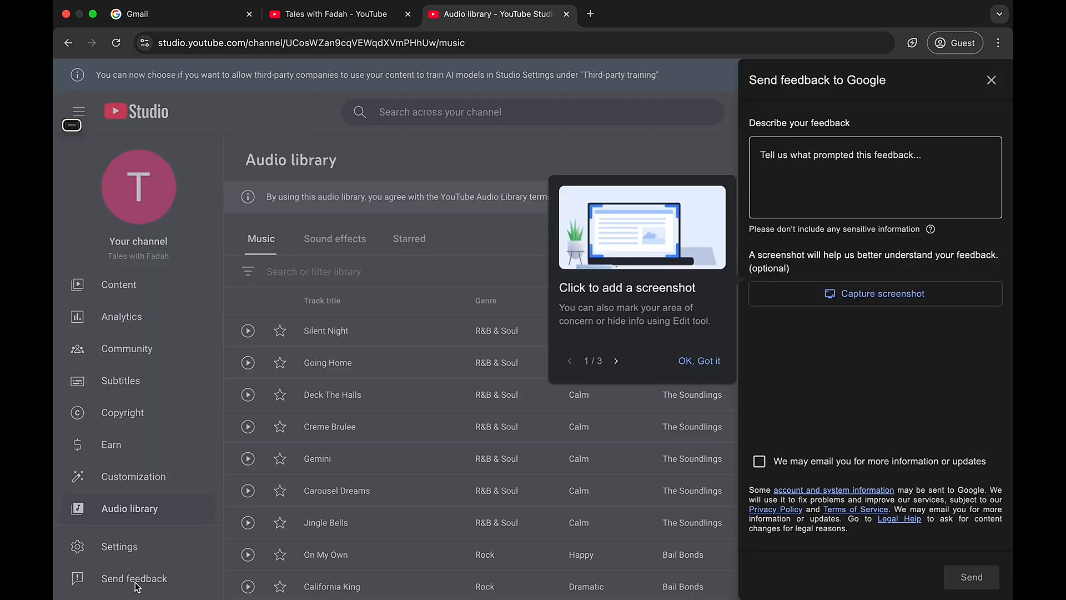